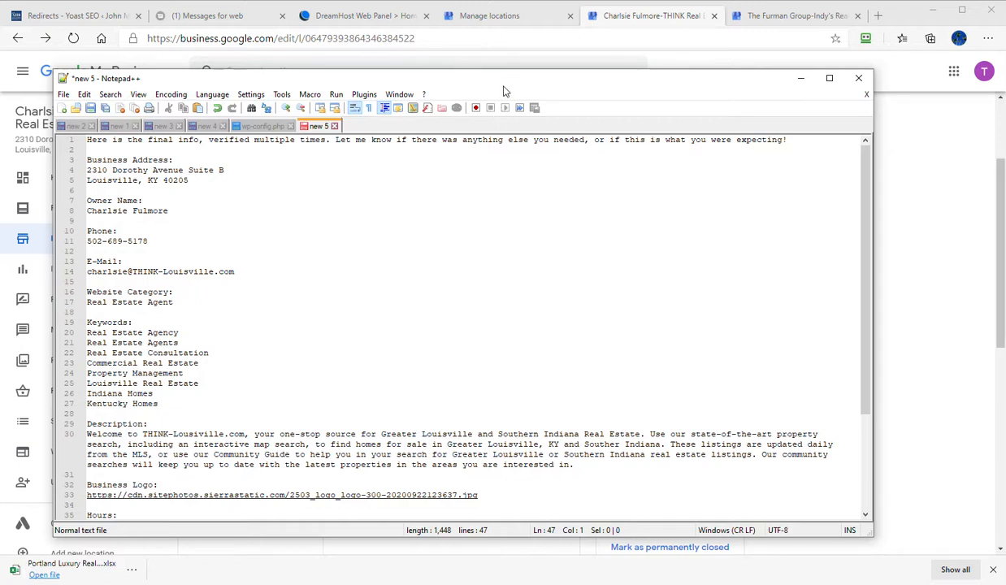
- Move the notes window out of view and close every browser tab except the THINK Real Estate business listing
left_click_drag(504, 85, 0, 86)
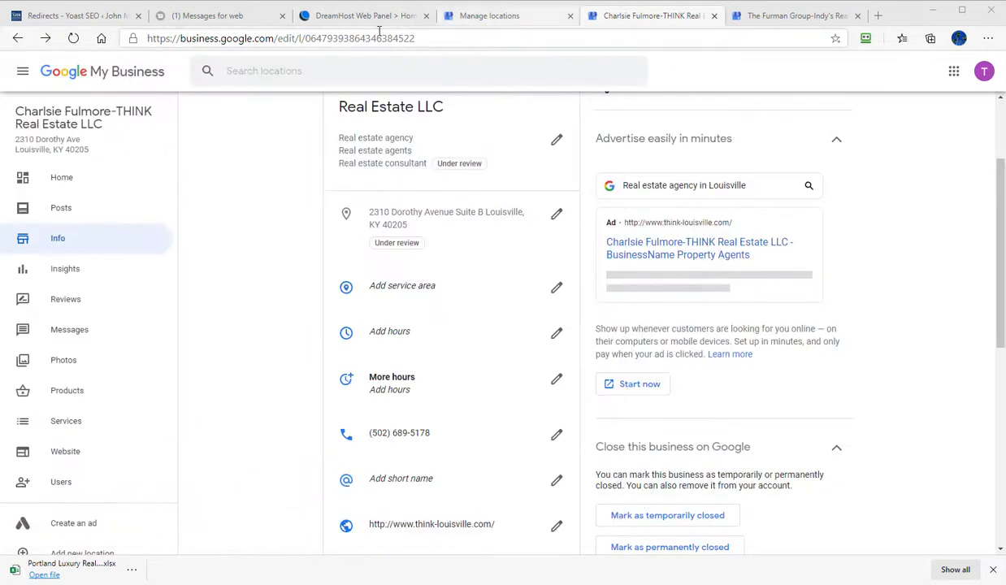
left_click(426, 16)
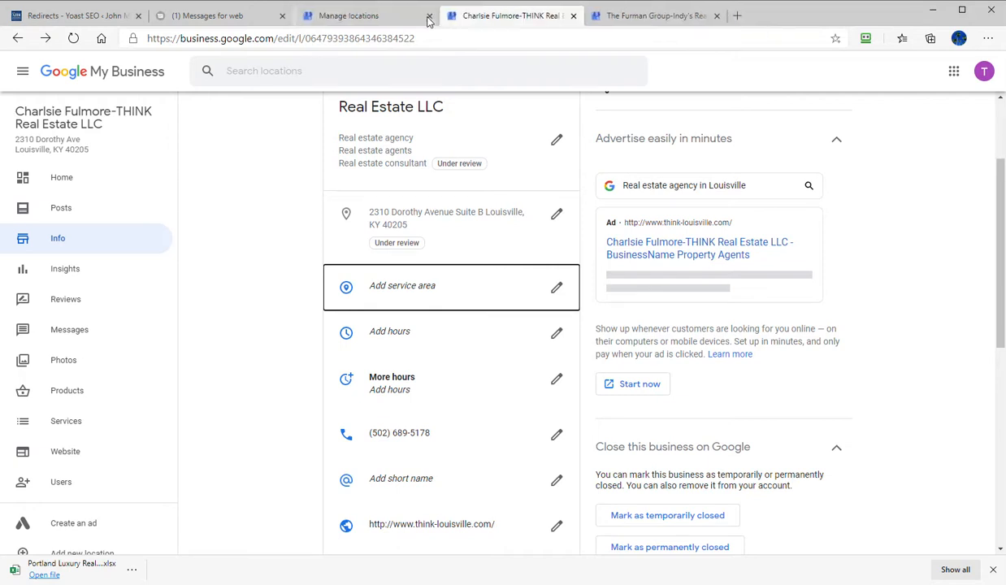
left_click(429, 16)
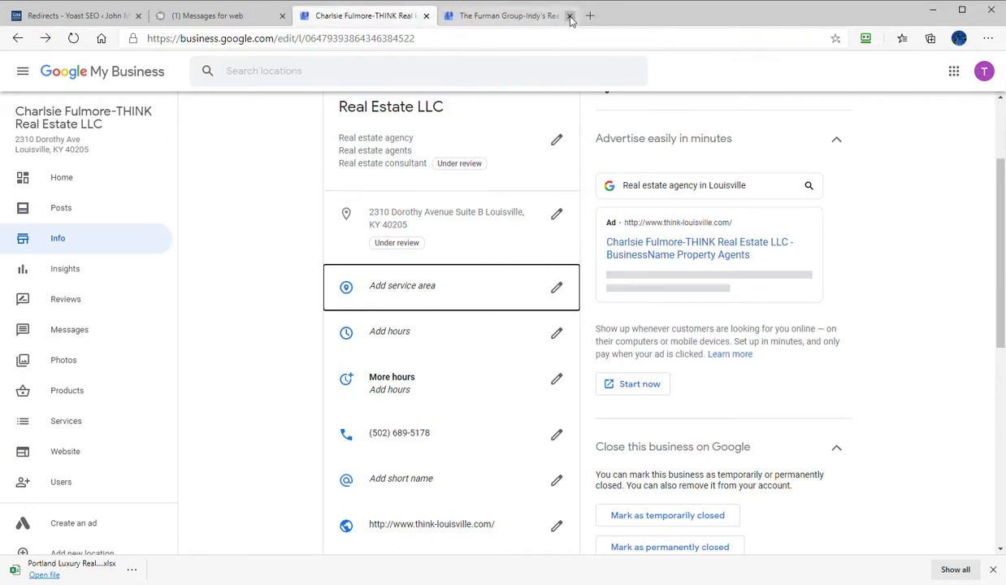
left_click(571, 17)
left_click(297, 16)
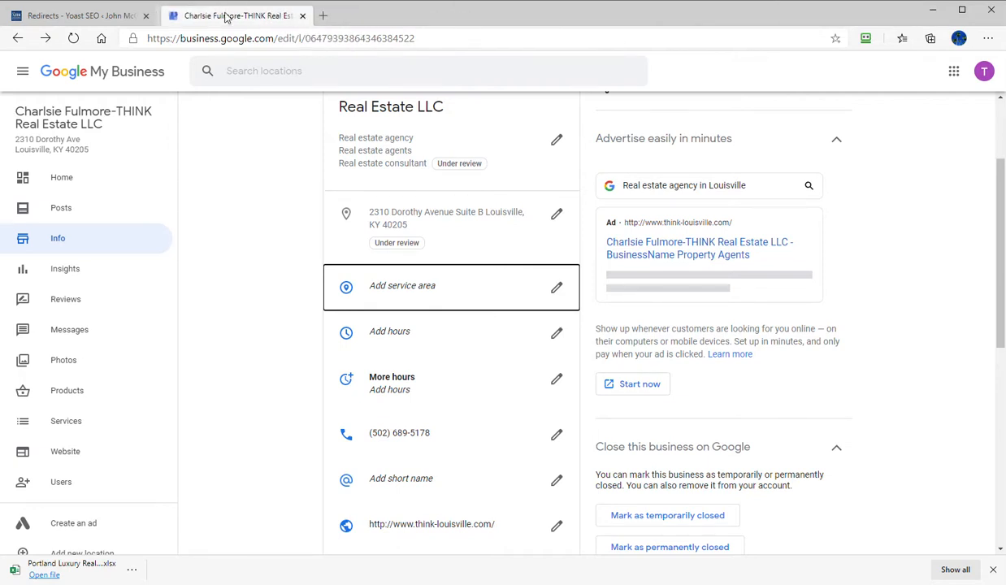
left_click(145, 16)
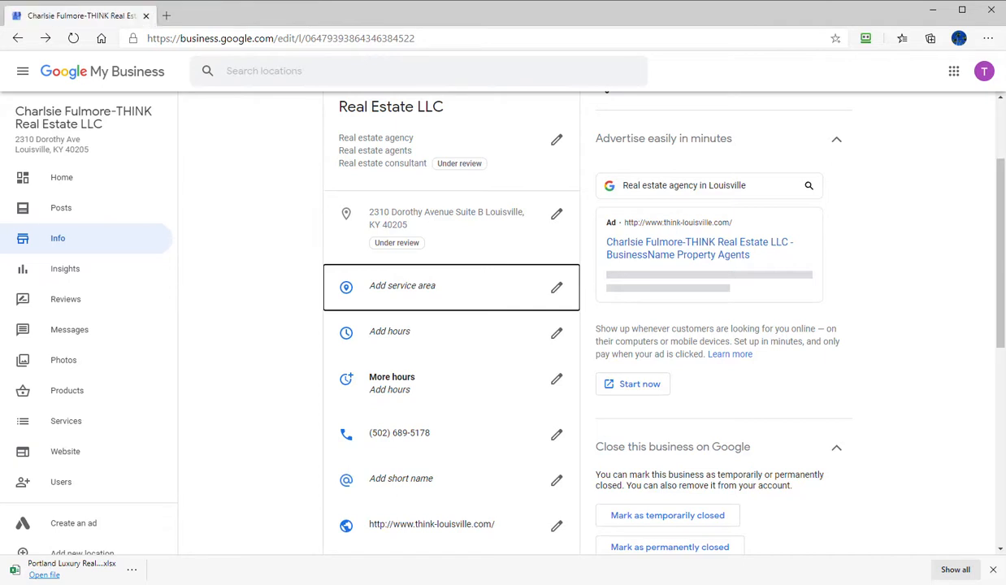
- Review the Notepad++ notes covering the client's contact details, category, keywords, description, logo, hours and social links, and move them out of view
left_click_drag(0, 113, 624, 103)
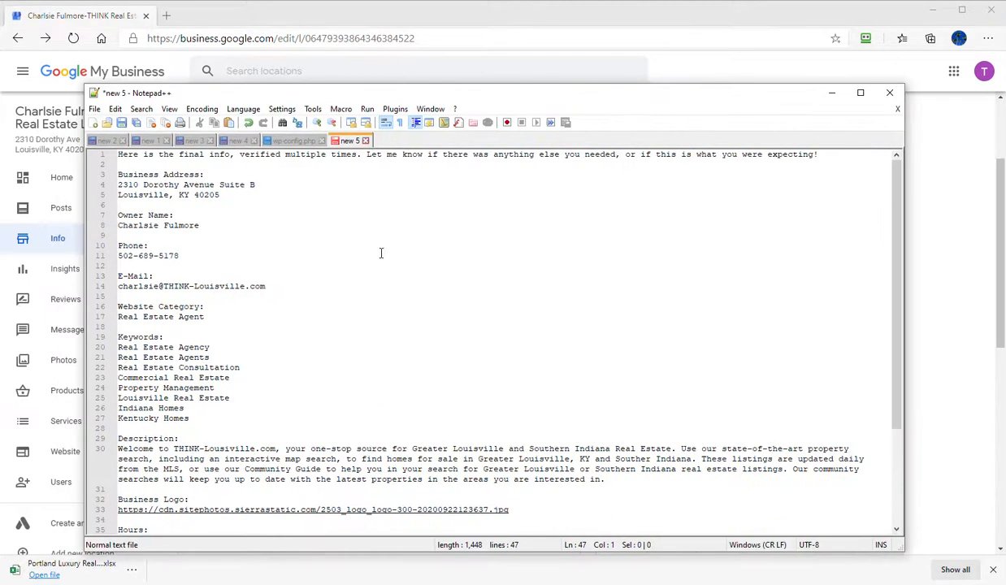
scroll(163, 211, "down", 4)
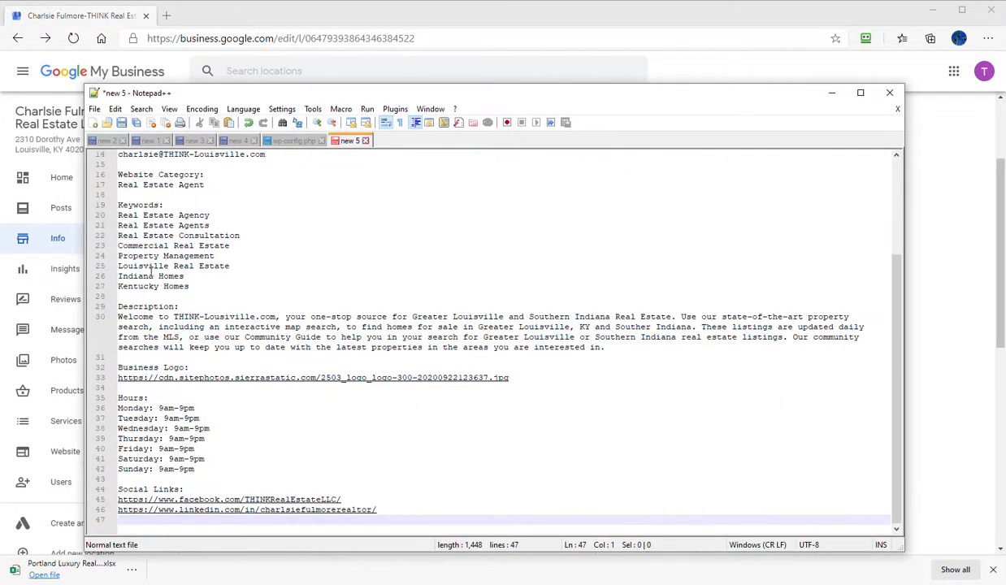
scroll(153, 326, "up", 4)
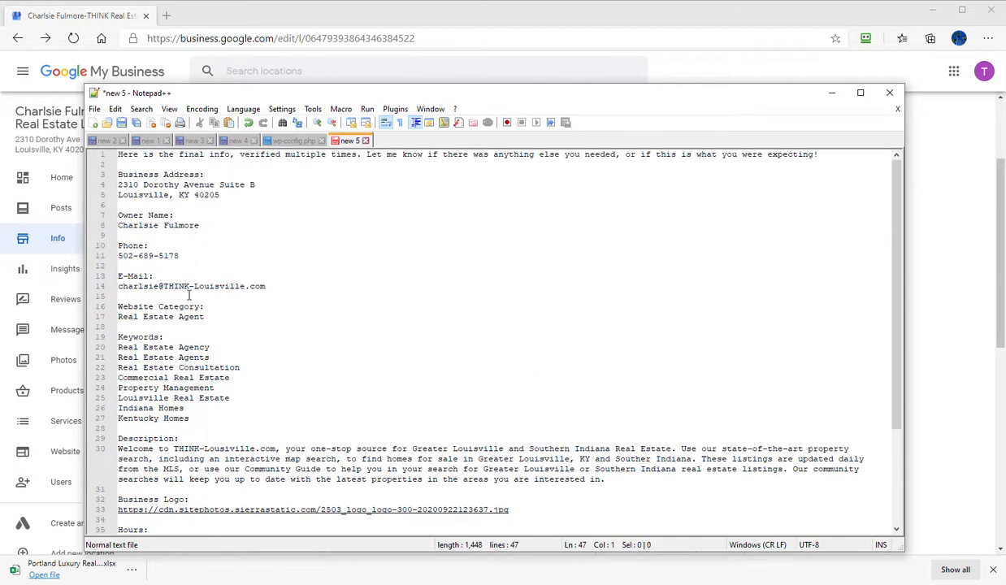
left_click_drag(556, 87, 1, 126)
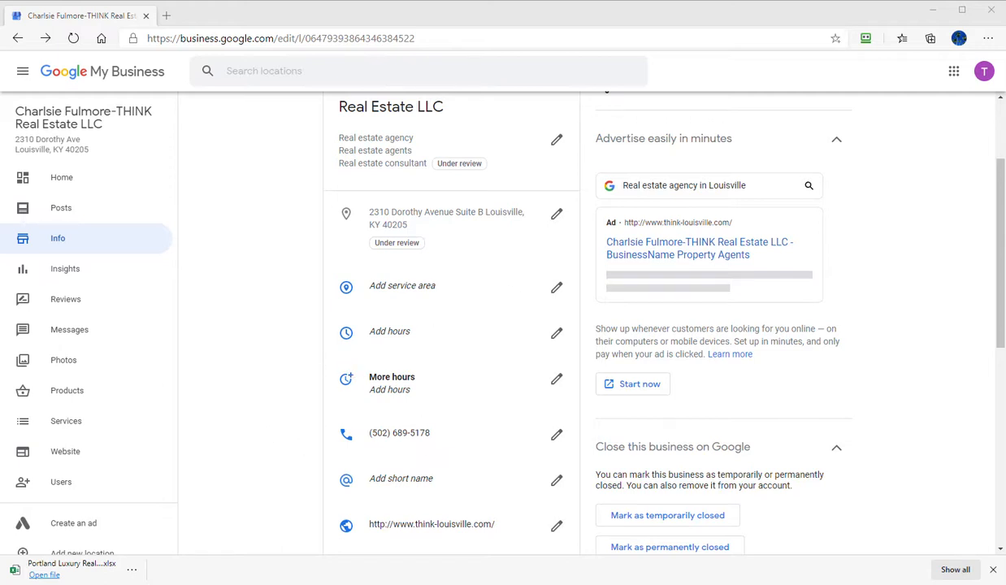
left_click_drag(2, 46, 787, 46)
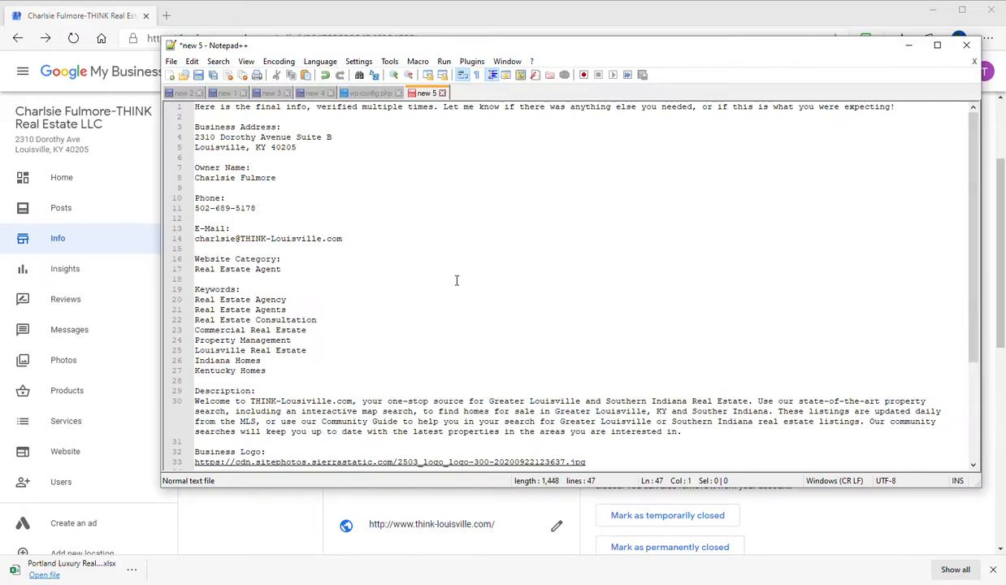
scroll(434, 240, "down", 3)
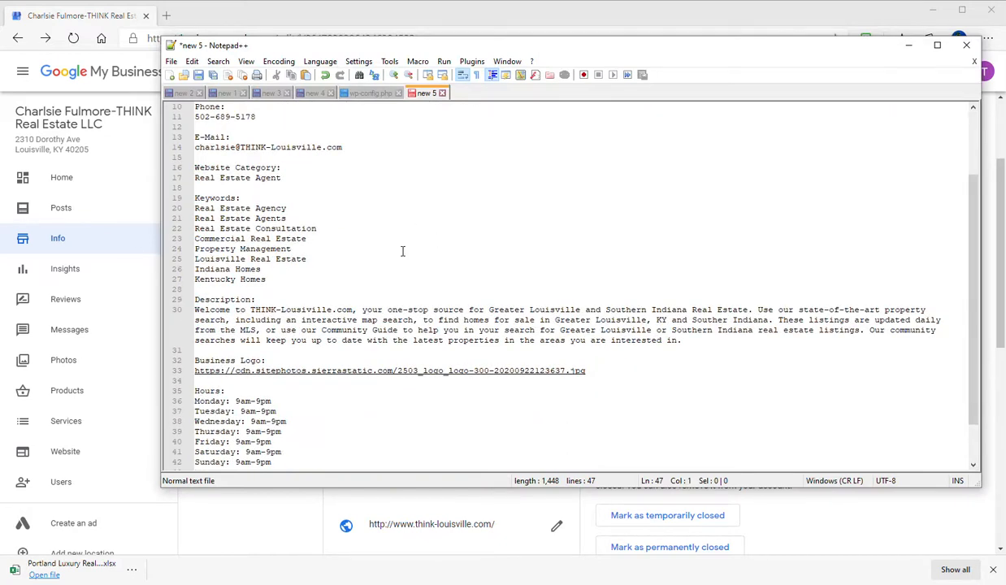
scroll(402, 251, "down", 2)
scroll(419, 260, "up", 5)
scroll(414, 272, "down", 5)
left_click_drag(627, 46, 0, 67)
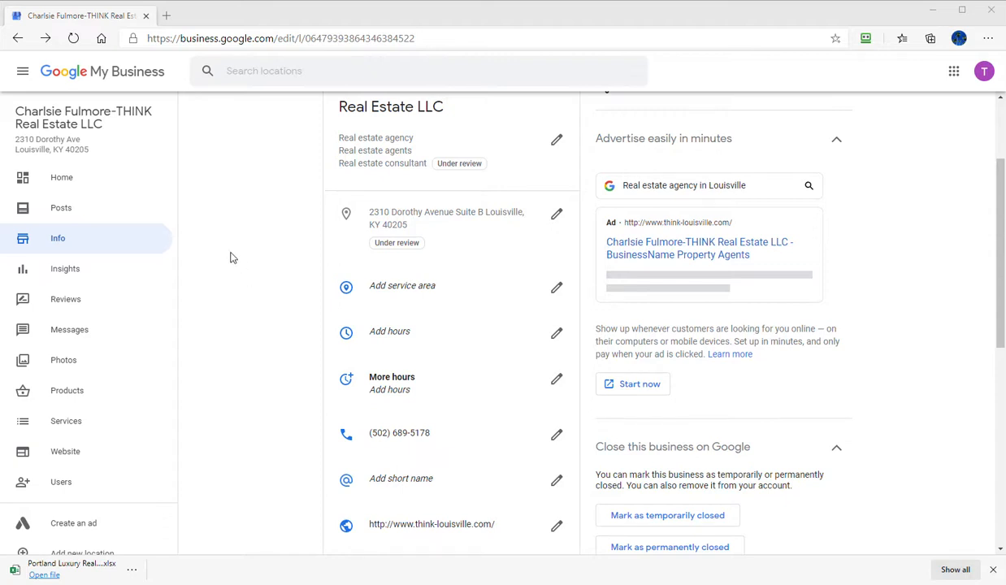
- Open google.com in a new tab, search for "hair salons near me", and dismiss the downloads bar and location request
left_click(166, 15)
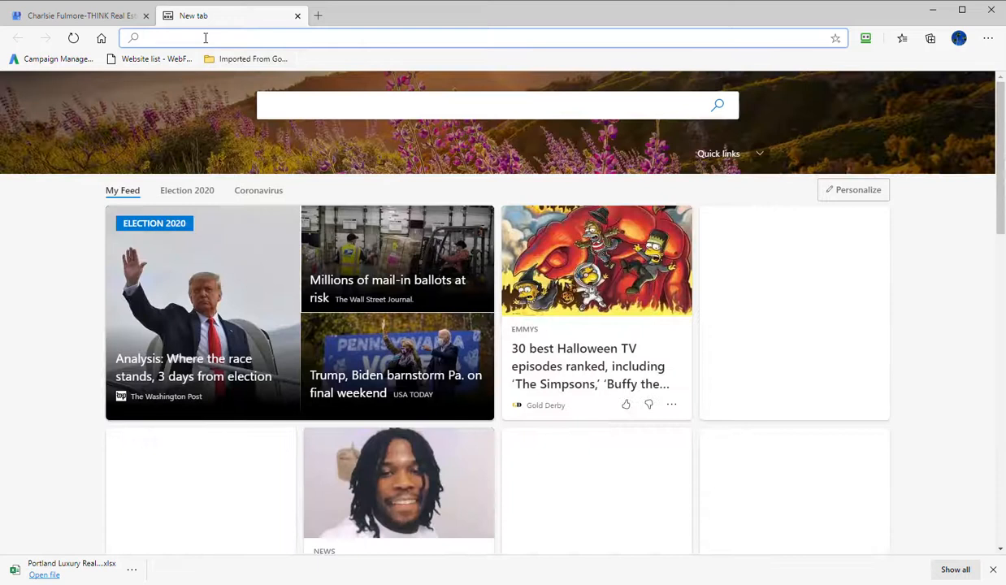
type("google.com")
key("Return")
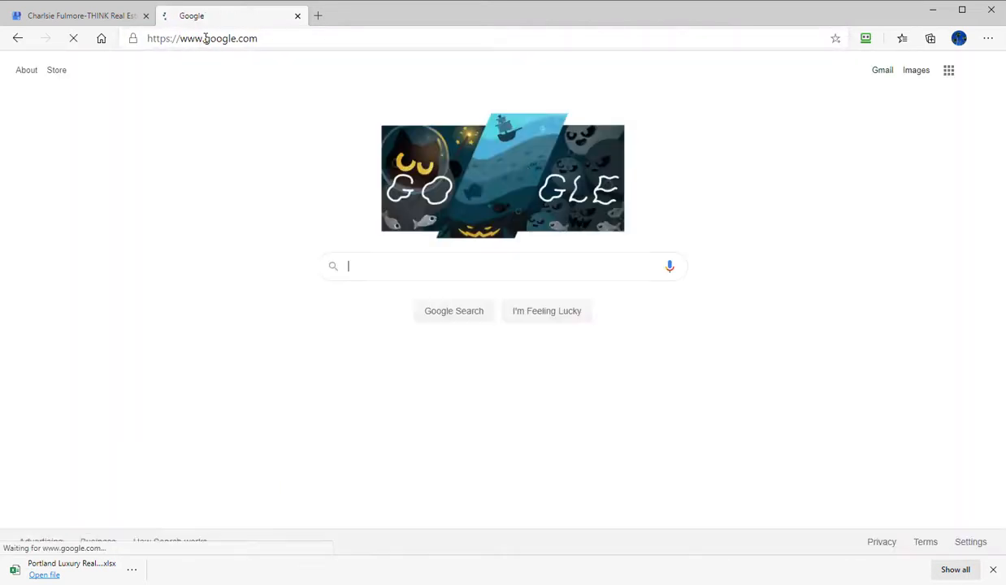
type("hair")
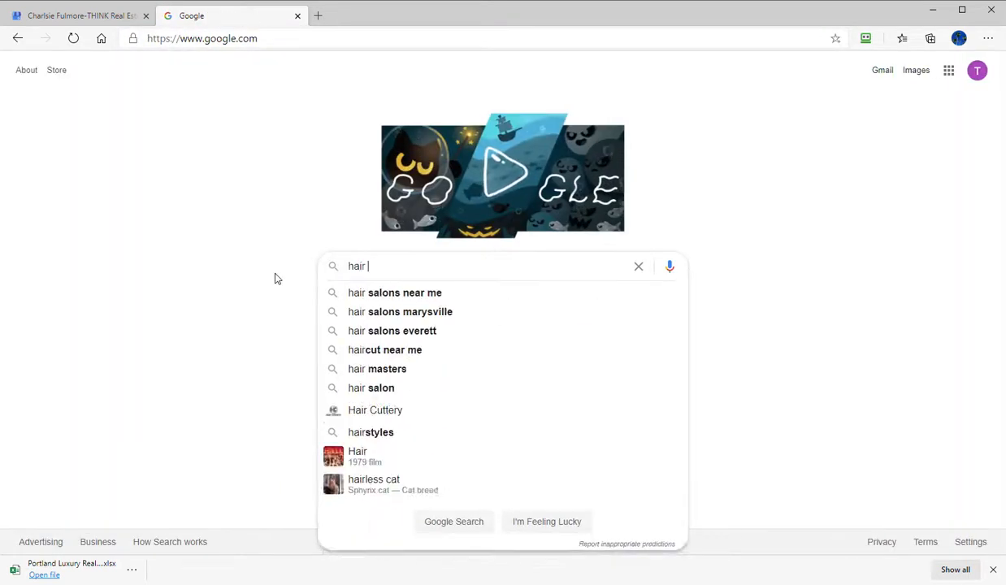
key("Down")
key("Down")
key("Up")
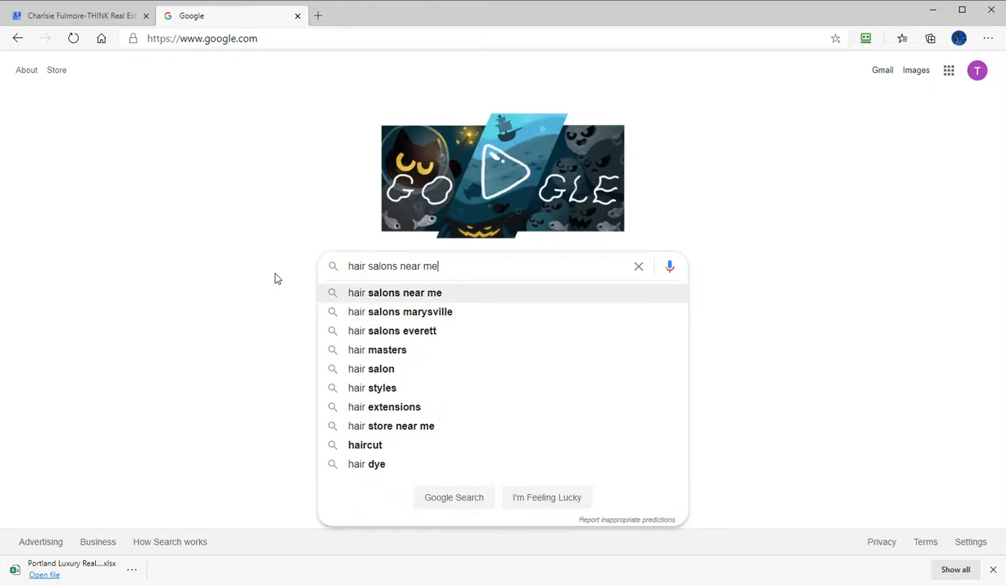
key("Return")
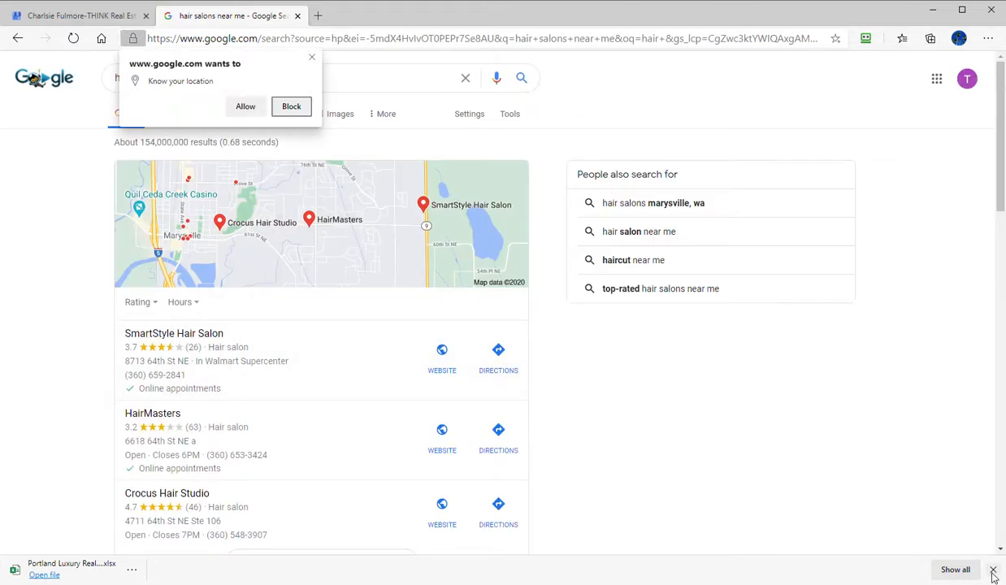
left_click(993, 571)
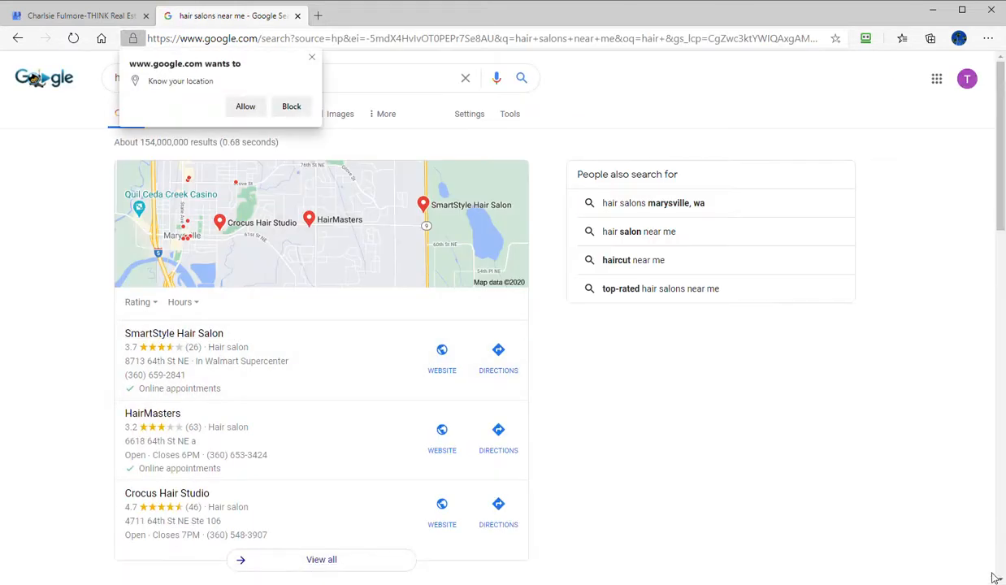
left_click(312, 61)
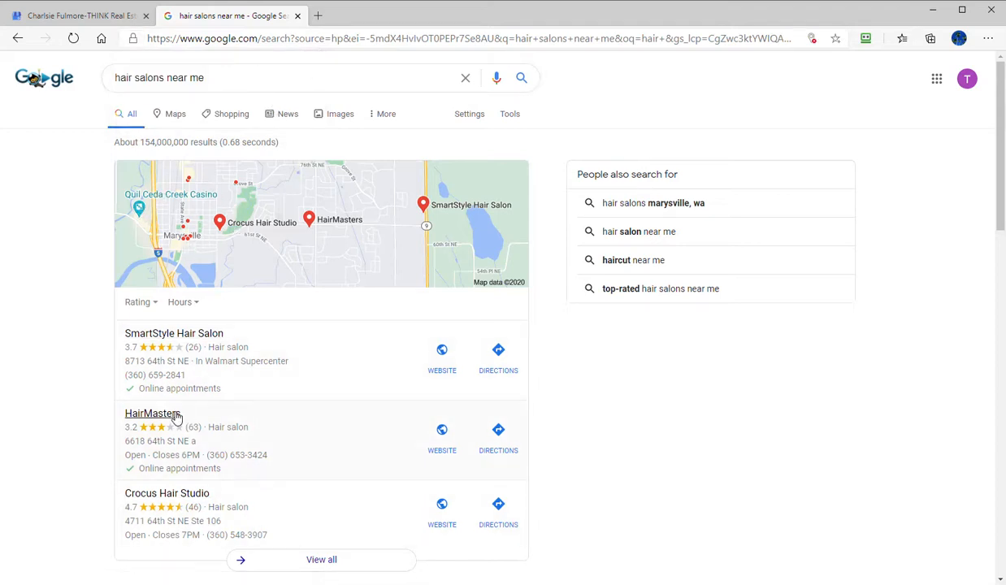
- Shorten the search query to "hair salons" and run it
left_click_drag(167, 78, 222, 80)
key("BackSpace")
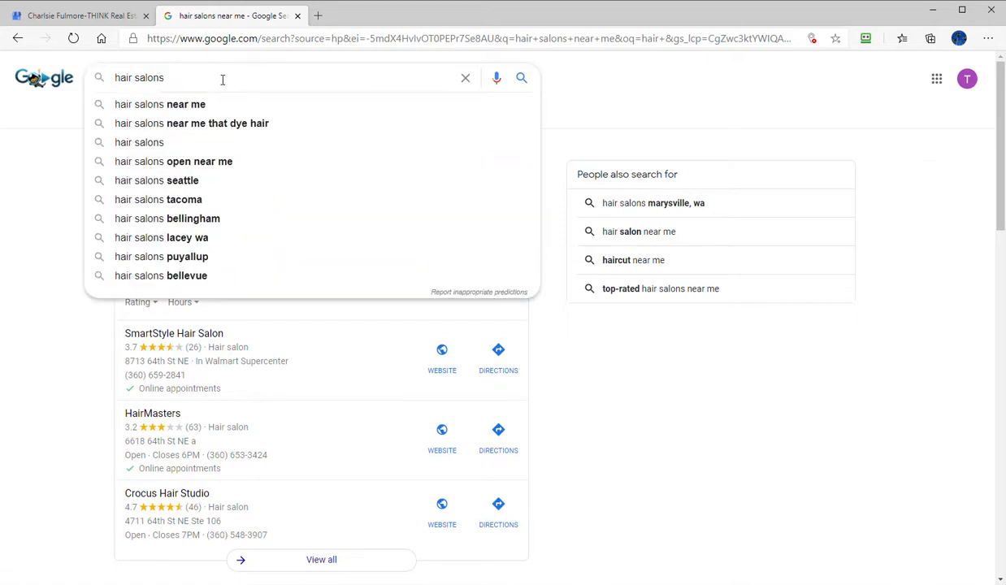
key("Return")
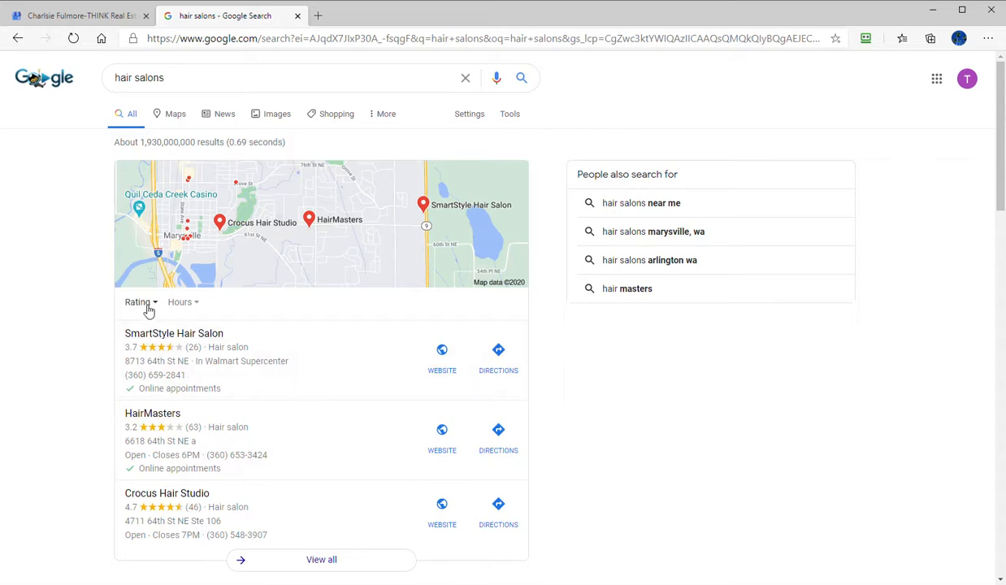
- Run the related search for hair salons in Marysville, WA and look over the local map results
left_click(644, 235)
scroll(117, 458, "down", 3)
scroll(117, 448, "up", 3)
scroll(117, 448, "down", 1)
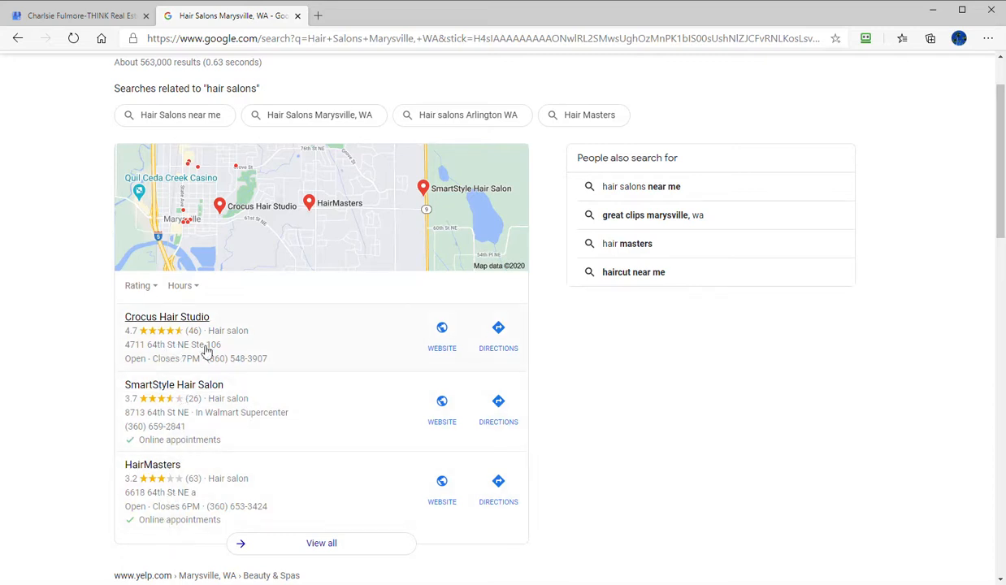
- Open the Crocus Hair Studio listing and examine its business details, photos and review summary
left_click(172, 319)
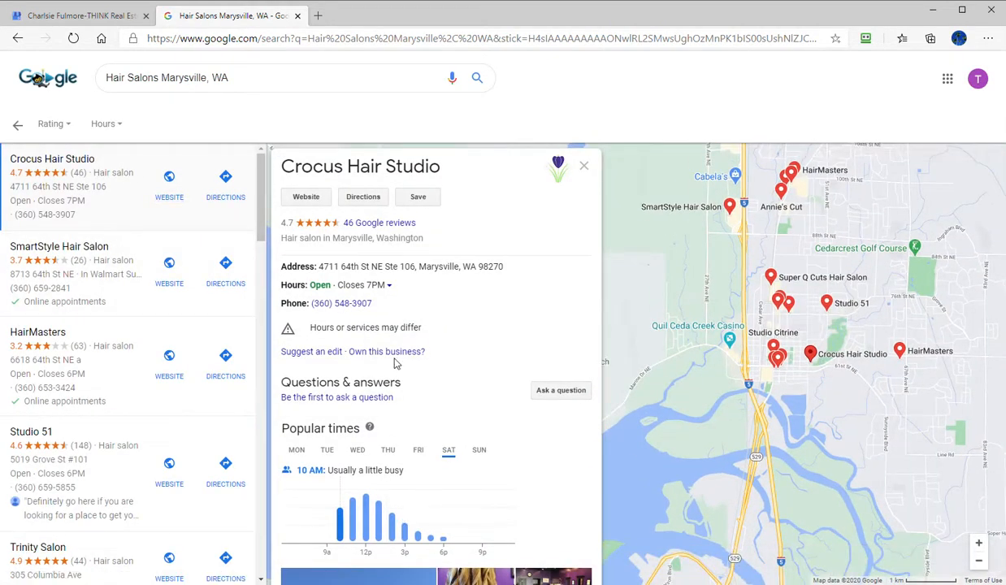
scroll(439, 401, "down", 3)
scroll(436, 421, "down", 4)
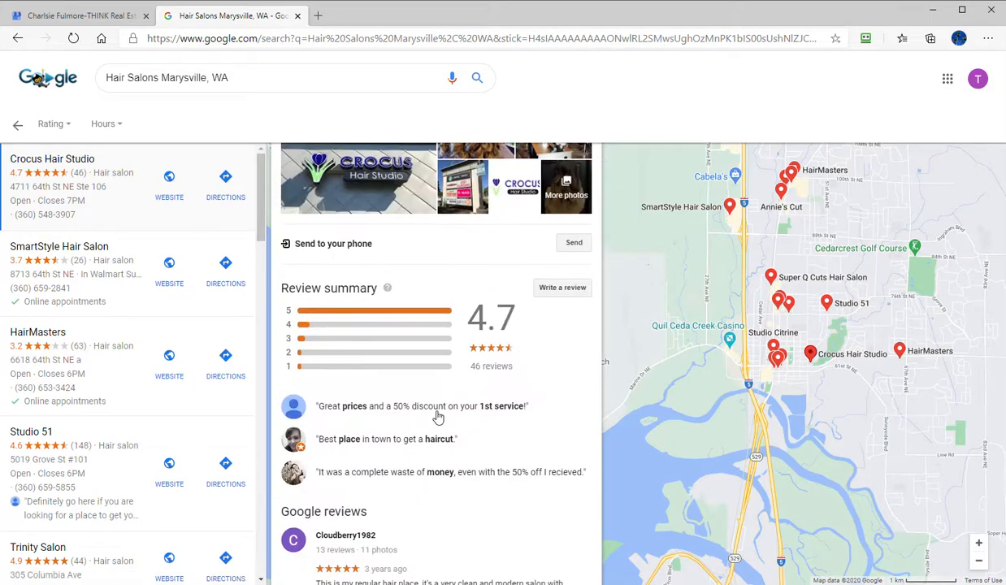
scroll(442, 419, "down", 1)
scroll(434, 440, "up", 8)
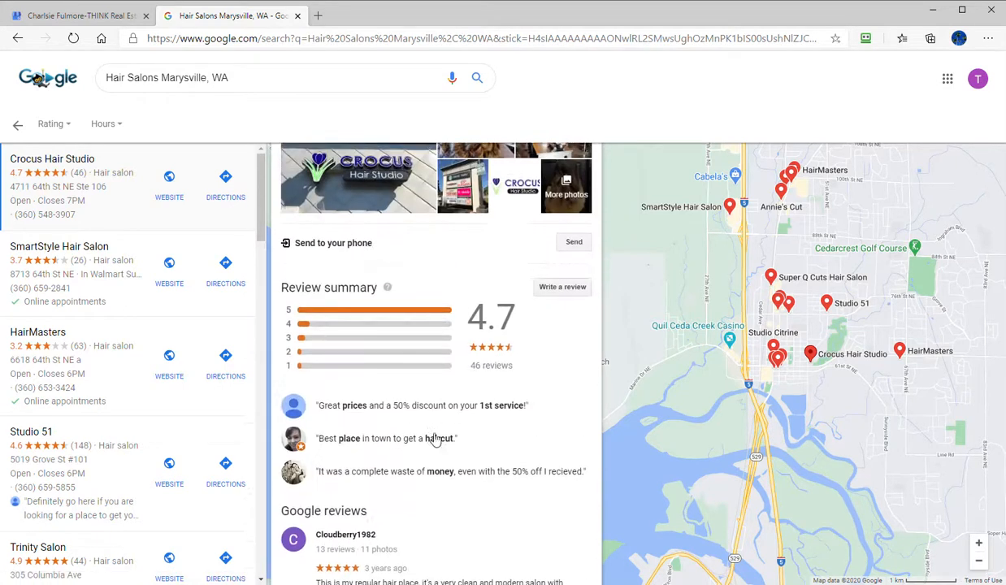
scroll(433, 443, "up", 1)
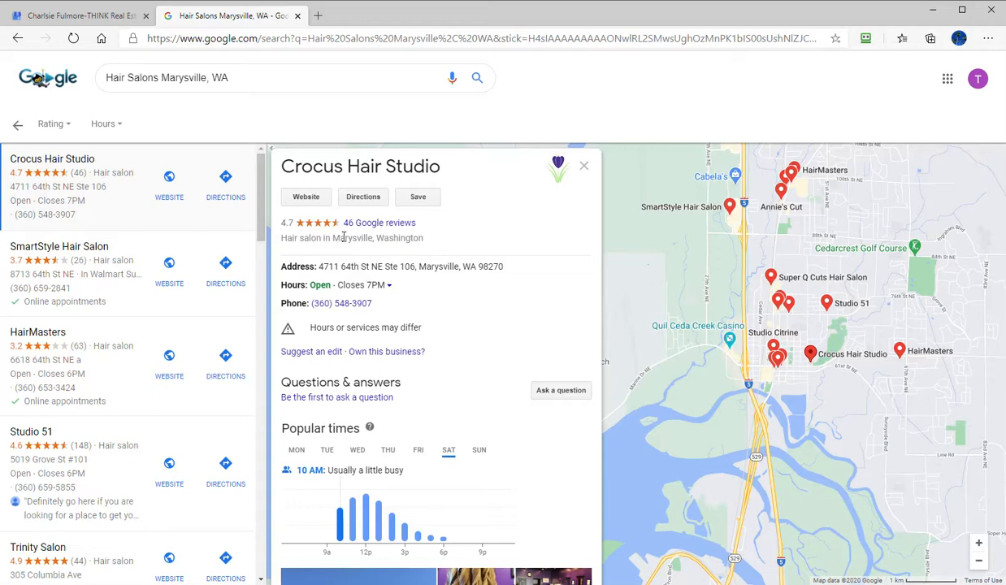
- View the Studio 51 listing for comparison, return to Crocus Hair Studio and read through its reviews and web results
left_click(104, 484)
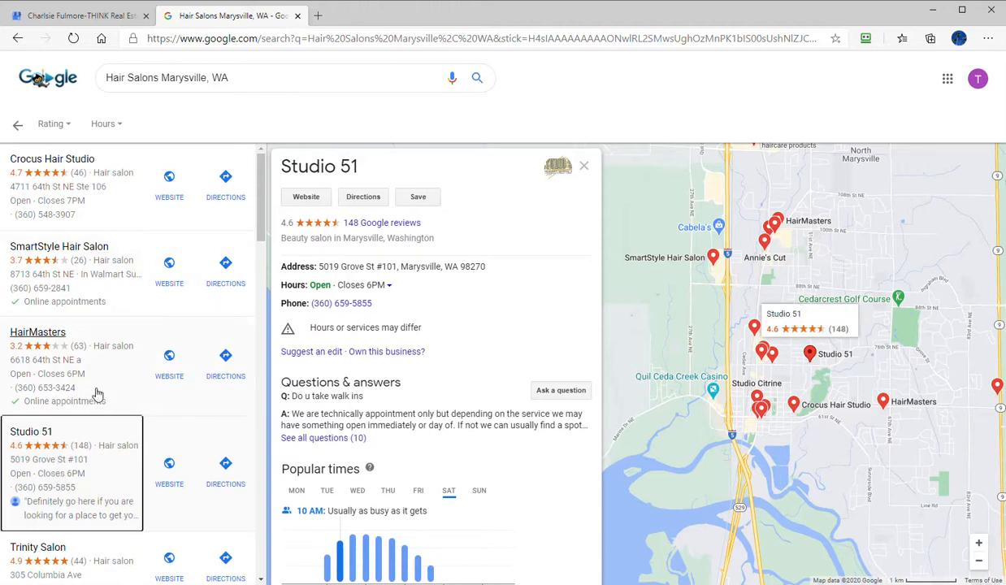
left_click(67, 212)
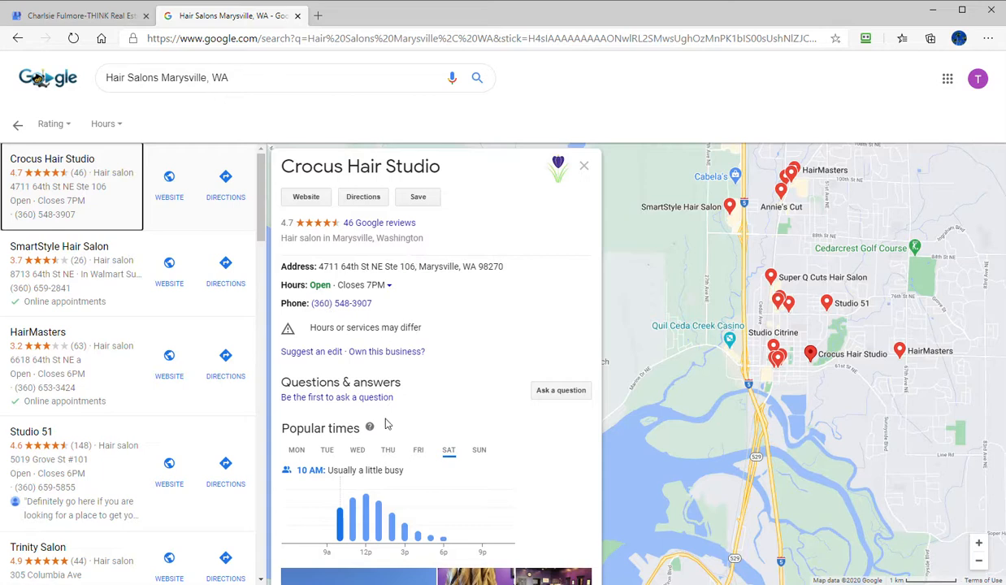
scroll(386, 422, "down", 4)
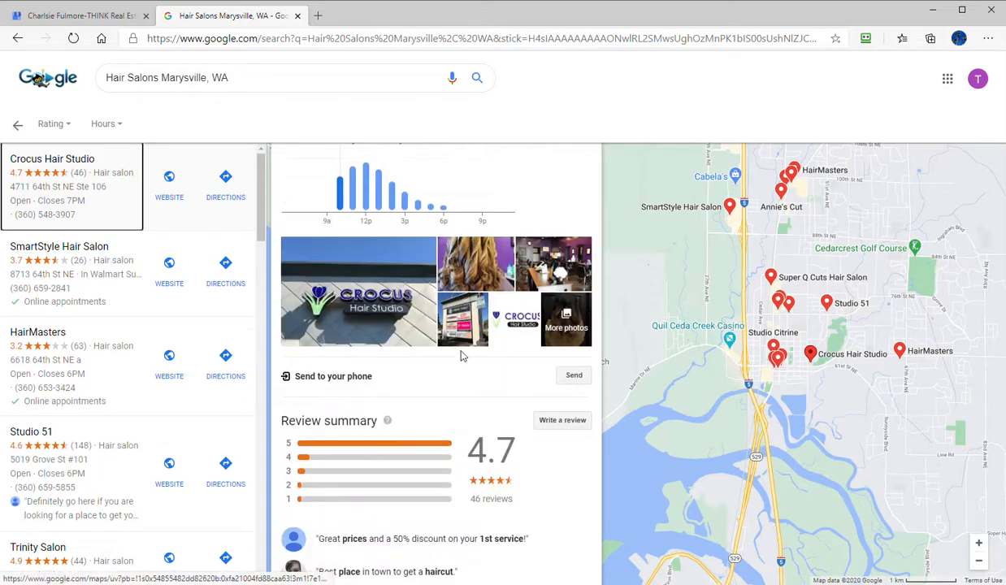
scroll(420, 365, "down", 3)
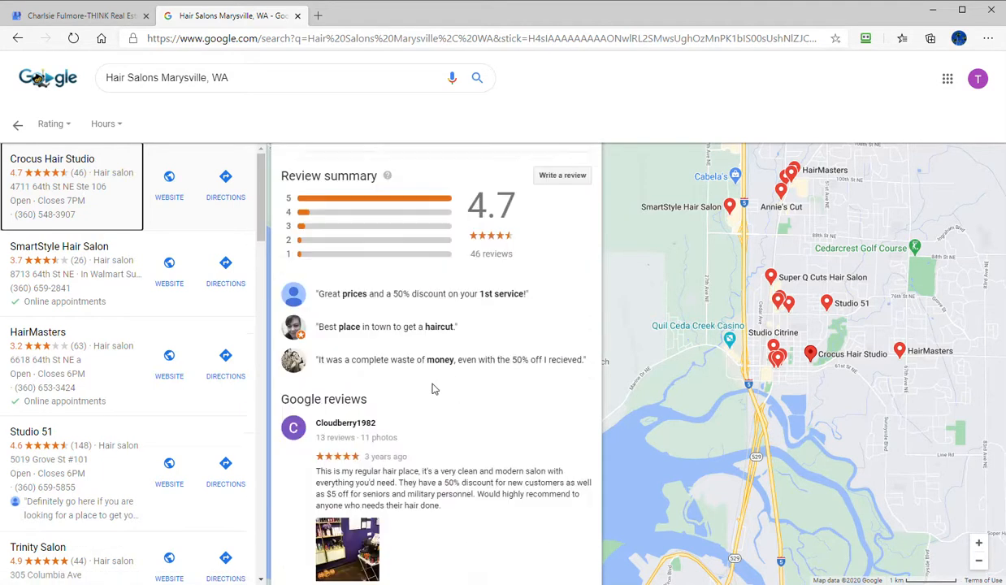
scroll(431, 390, "down", 2)
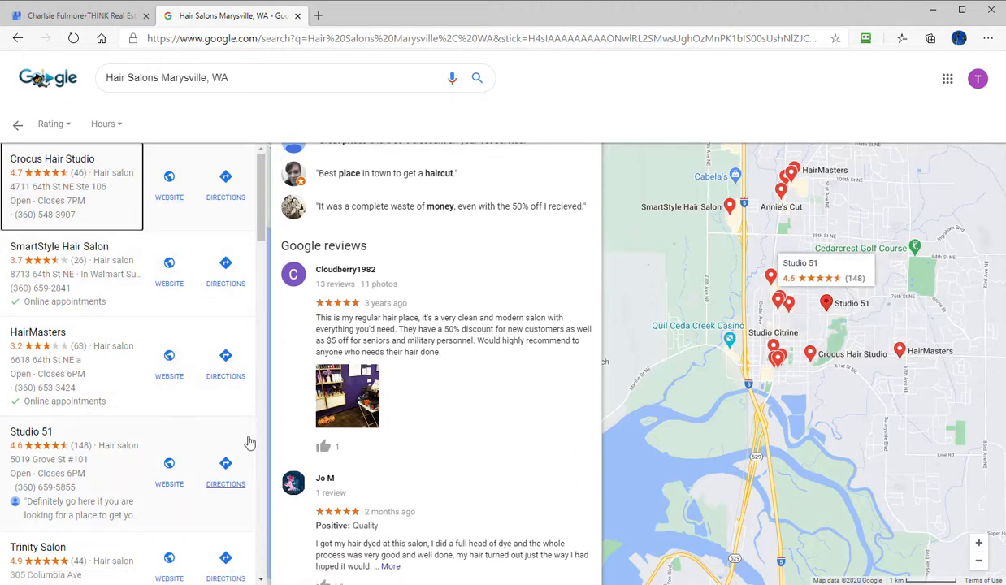
scroll(422, 423, "down", 8)
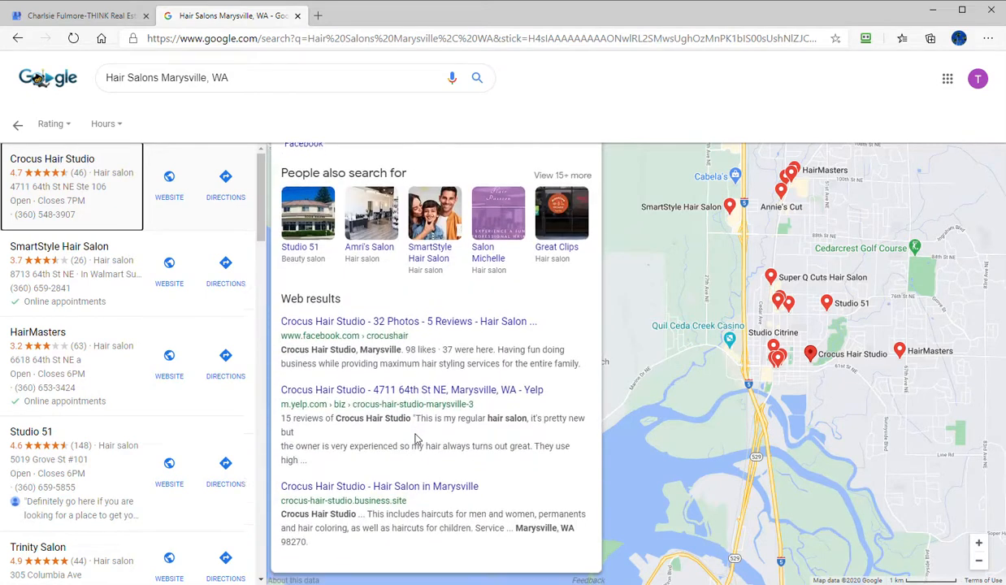
- Open the curled-hair photo from the Crocus Hair Studio listing in the photo viewer
scroll(419, 435, "up", 10)
scroll(428, 427, "up", 6)
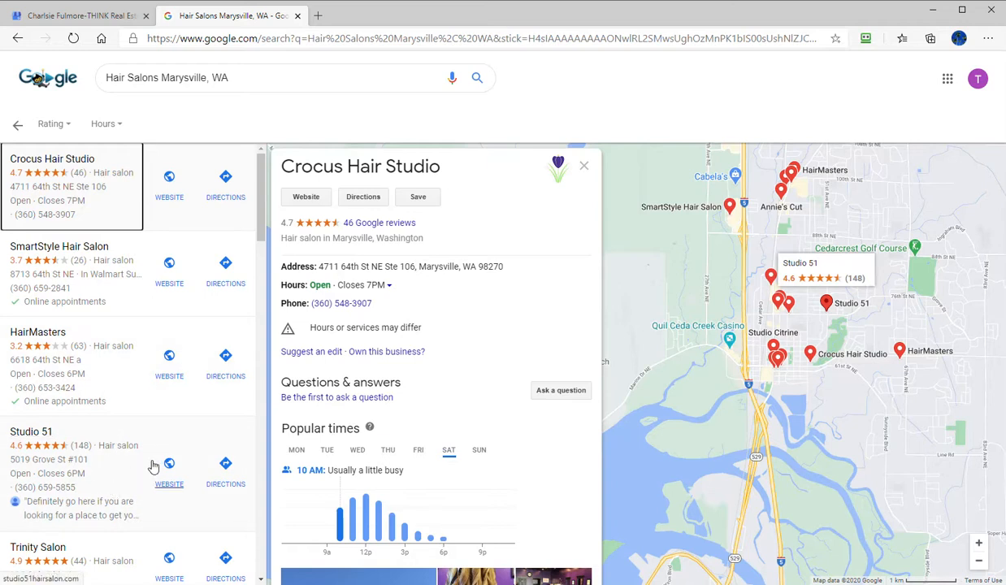
scroll(474, 476, "down", 3)
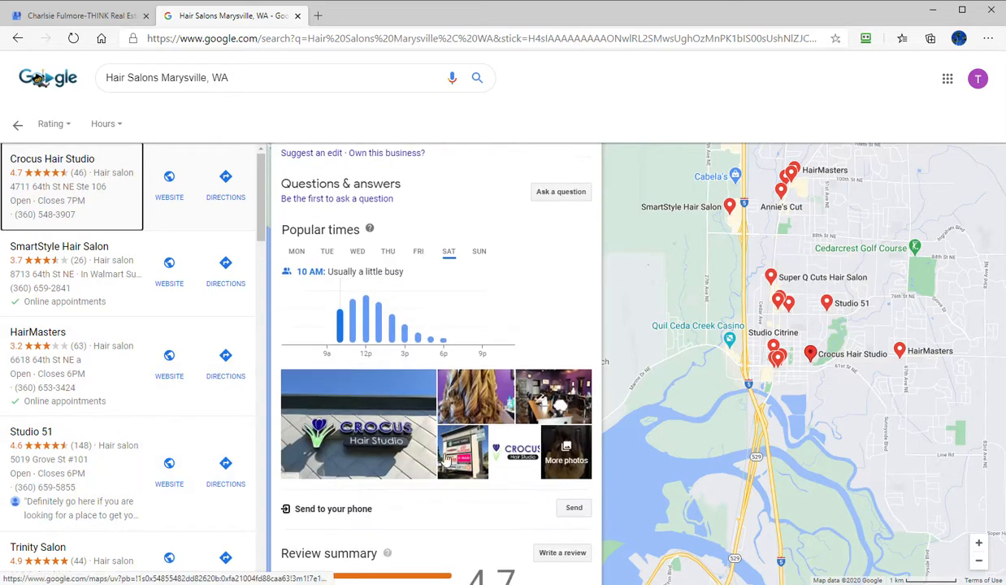
left_click(474, 402)
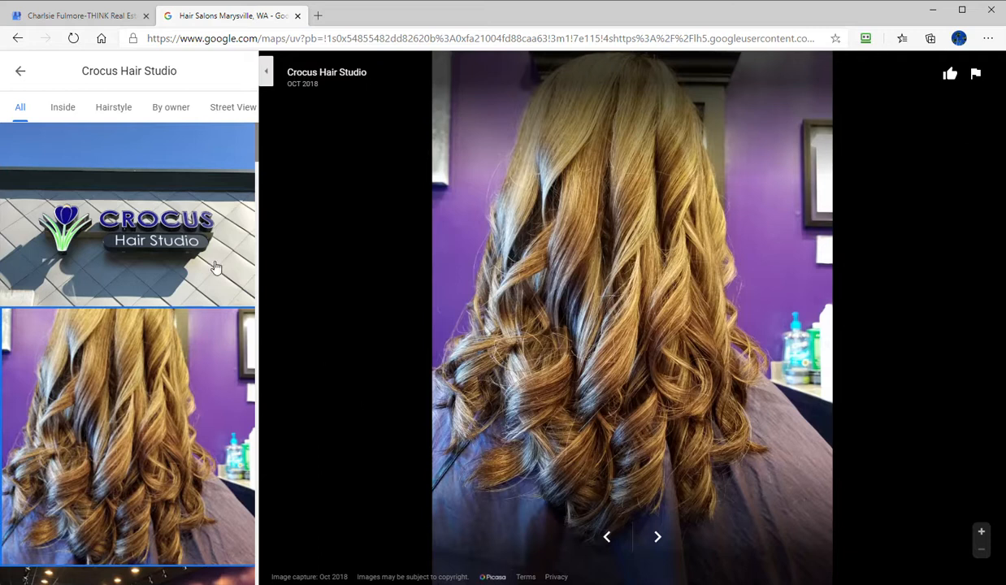
- Leave the Crocus Hair Studio photo viewer and open the Studio 51 listing from the local results
left_click(20, 77)
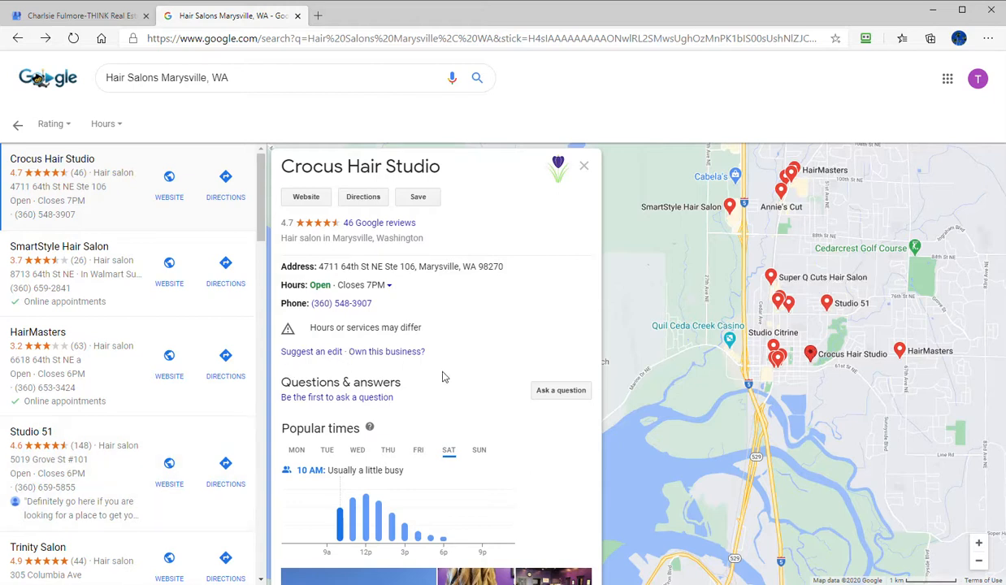
left_click(87, 502)
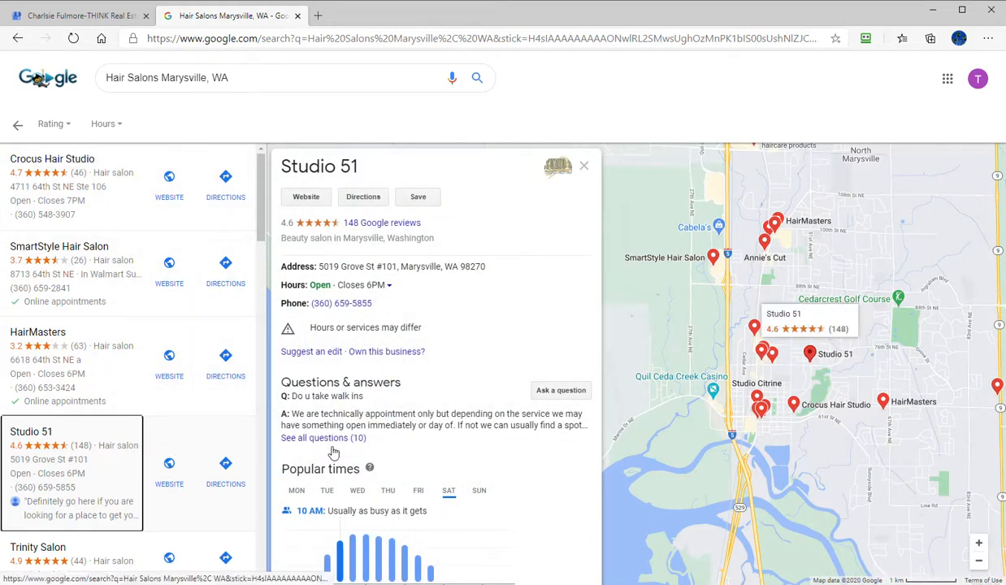
- Return to the THINK Real Estate info page in Google My Business and check who manages the listing
left_click(115, 18)
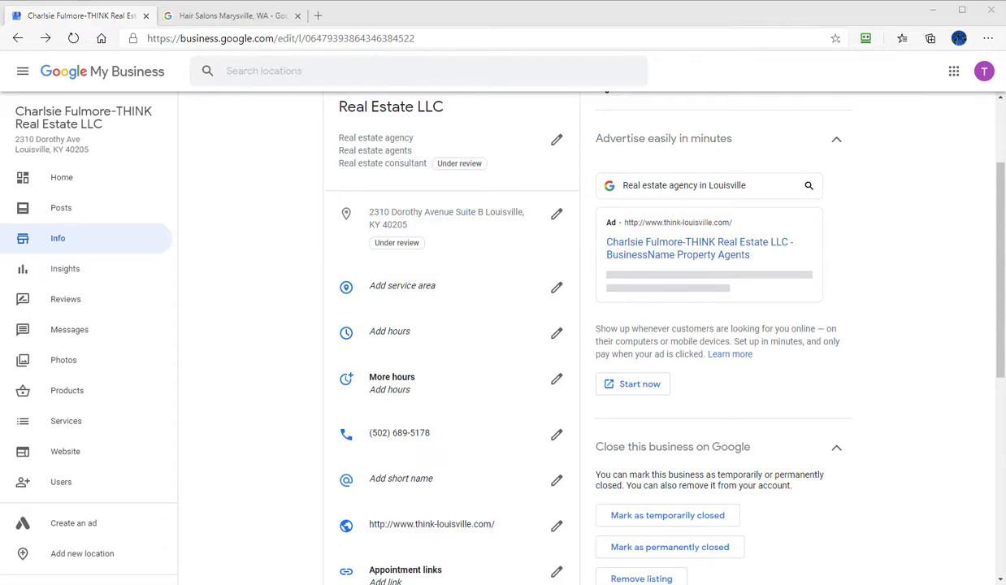
left_click_drag(0, 90, 0, 108)
scroll(236, 399, "up", 2)
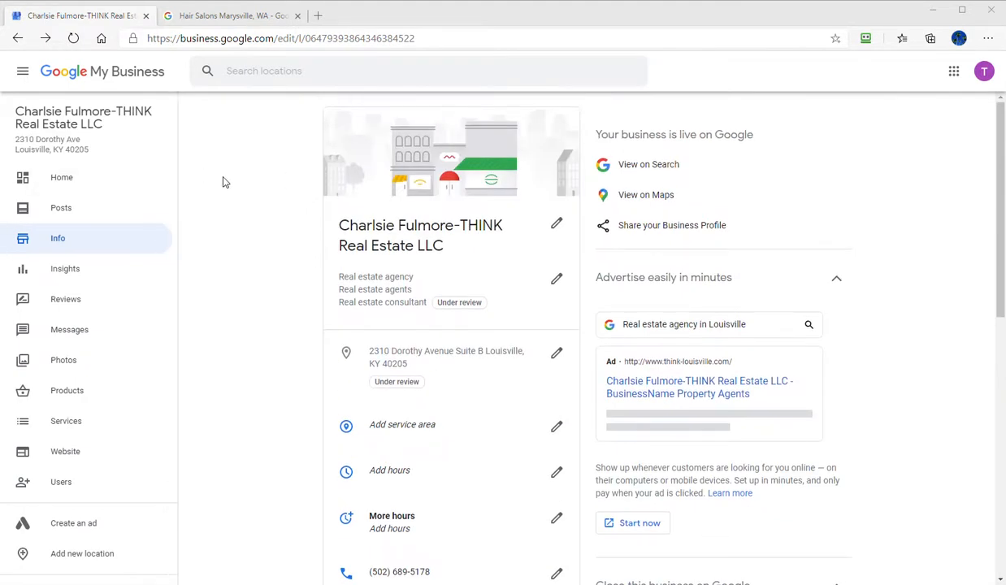
left_click(61, 483)
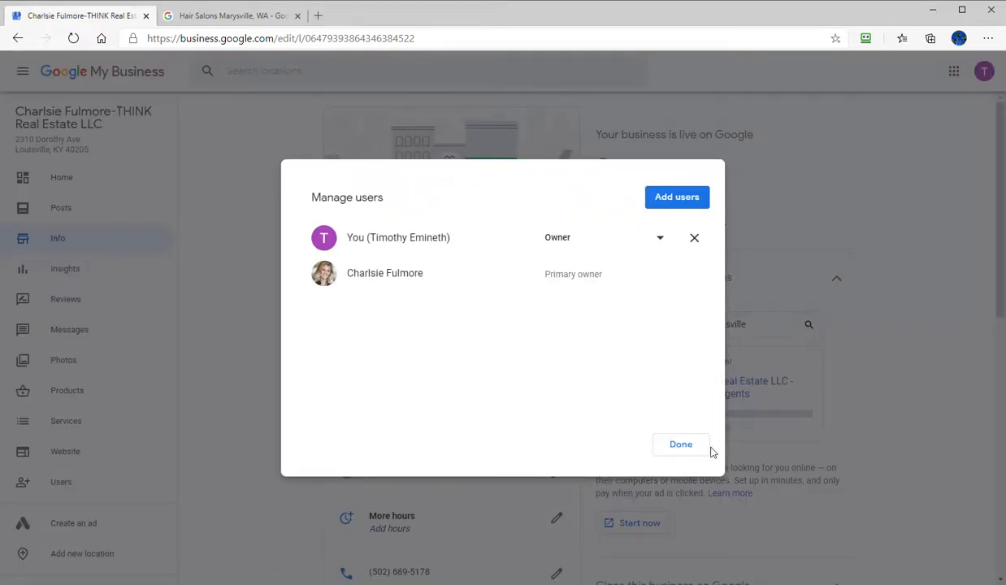
left_click(681, 445)
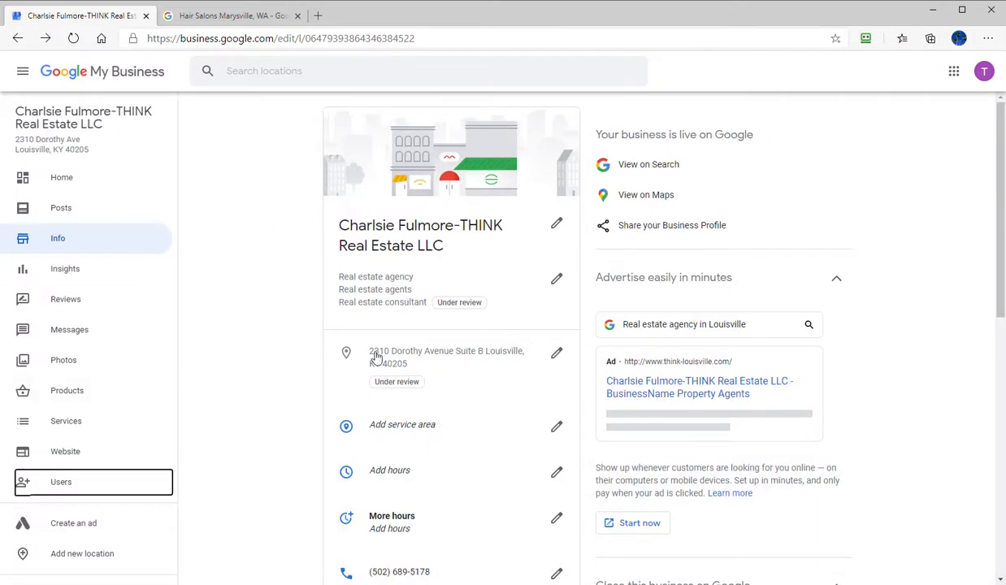
key("alt+Tab")
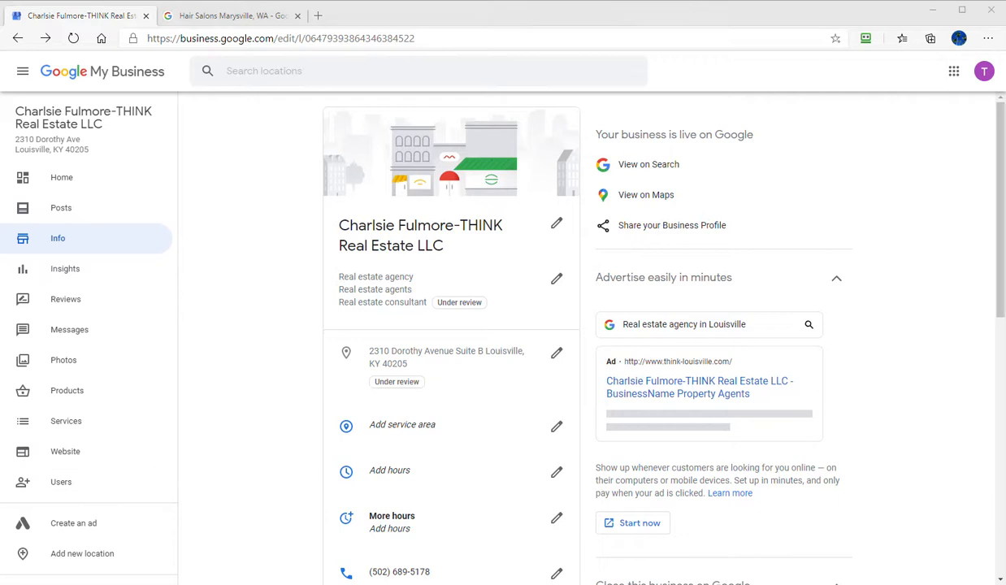
left_click_drag(586, 103, 0, 122)
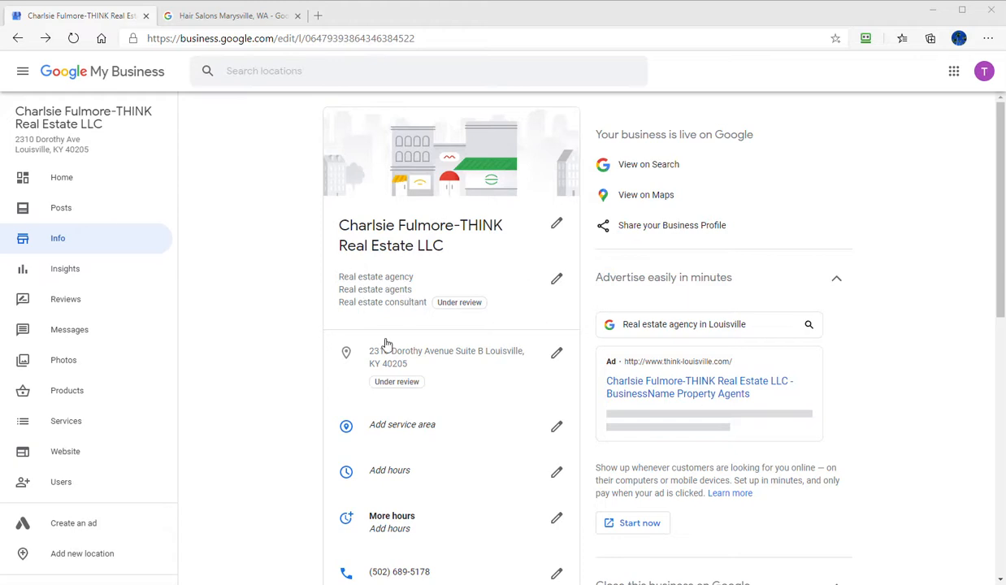
- Search for "real" as another additional business category, look through the suggested real estate categories, and cancel the category edit
left_click(557, 280)
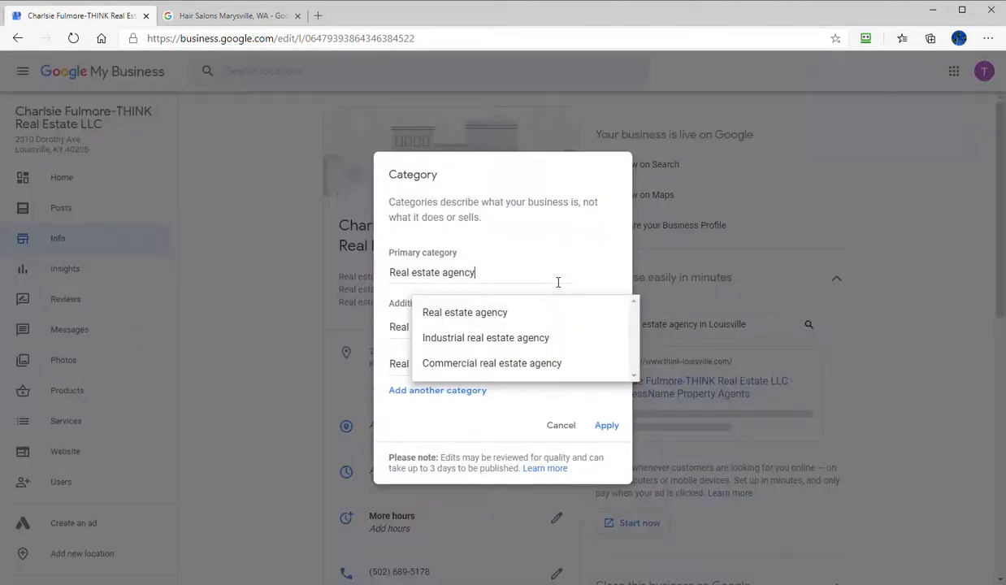
left_click(456, 392)
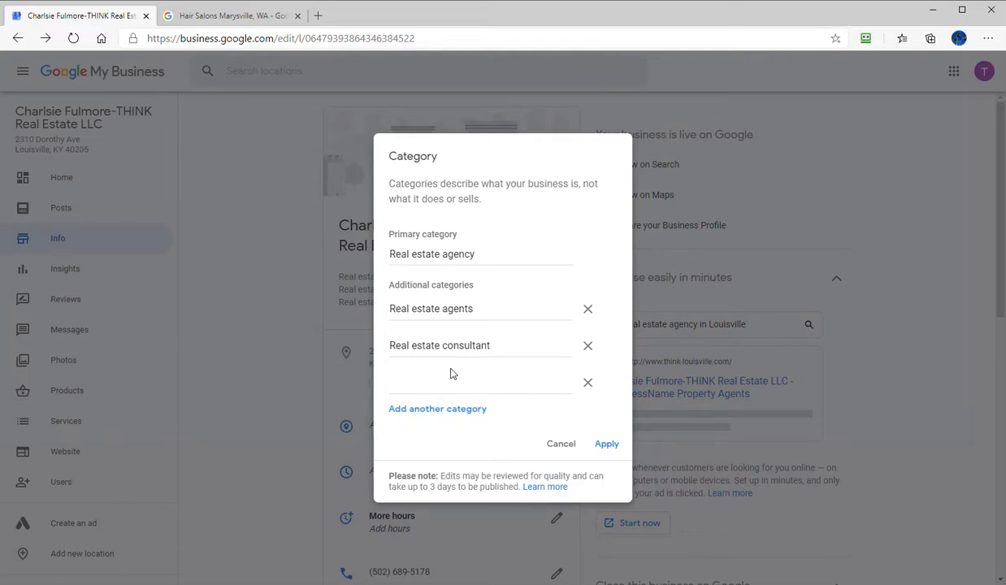
left_click(445, 380)
type("real")
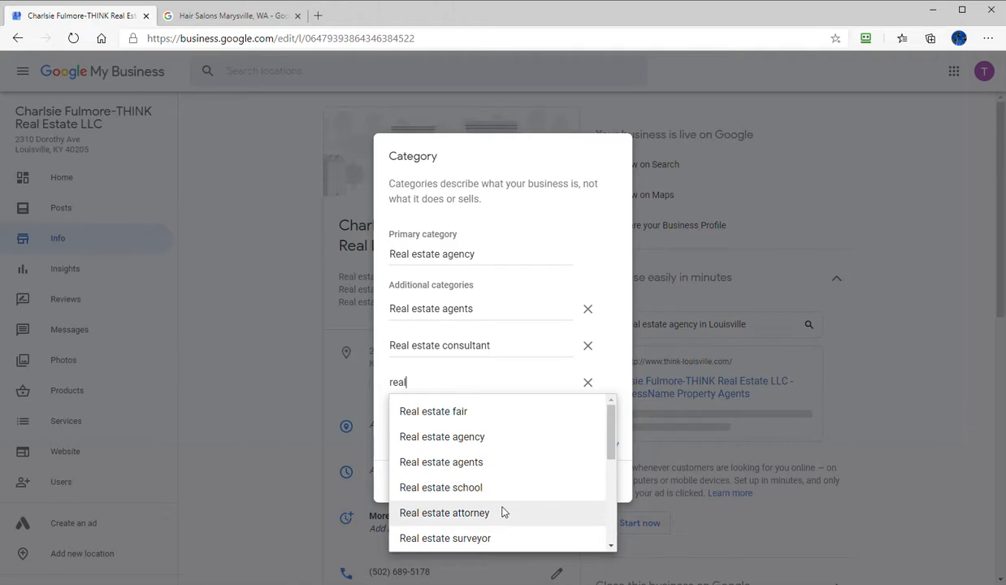
scroll(504, 510, "down", 1)
scroll(503, 513, "down", 1)
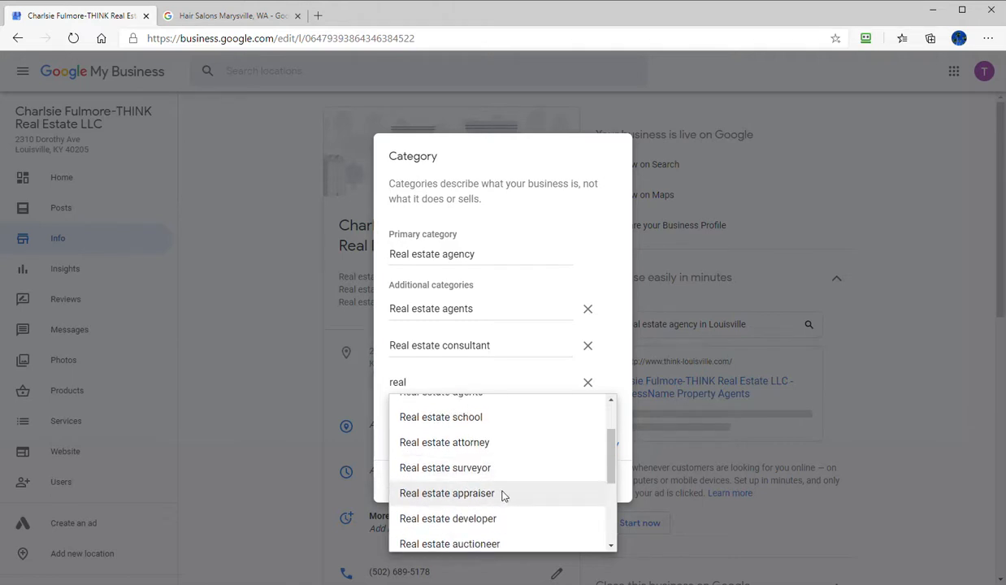
scroll(502, 515, "down", 2)
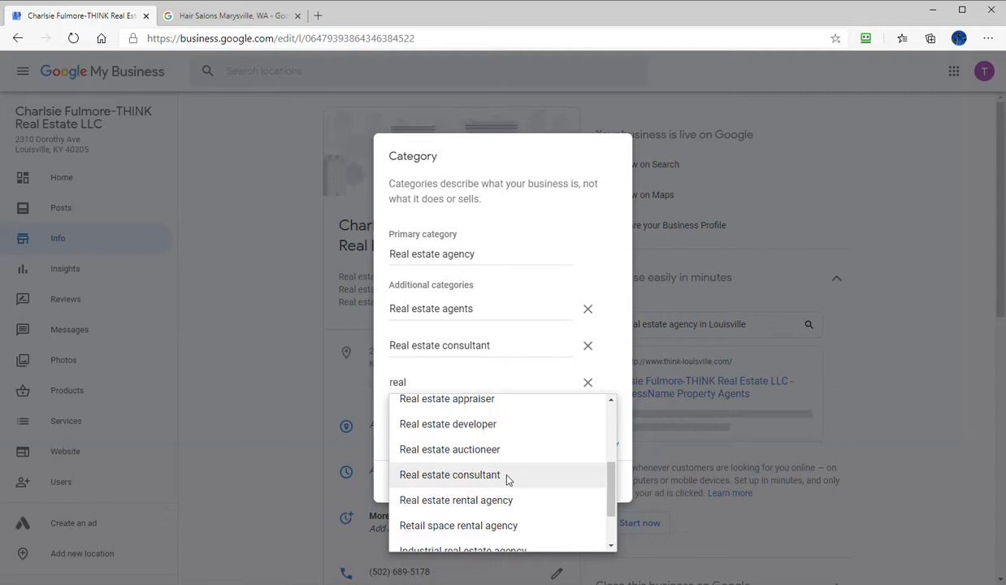
scroll(512, 503, "down", 1)
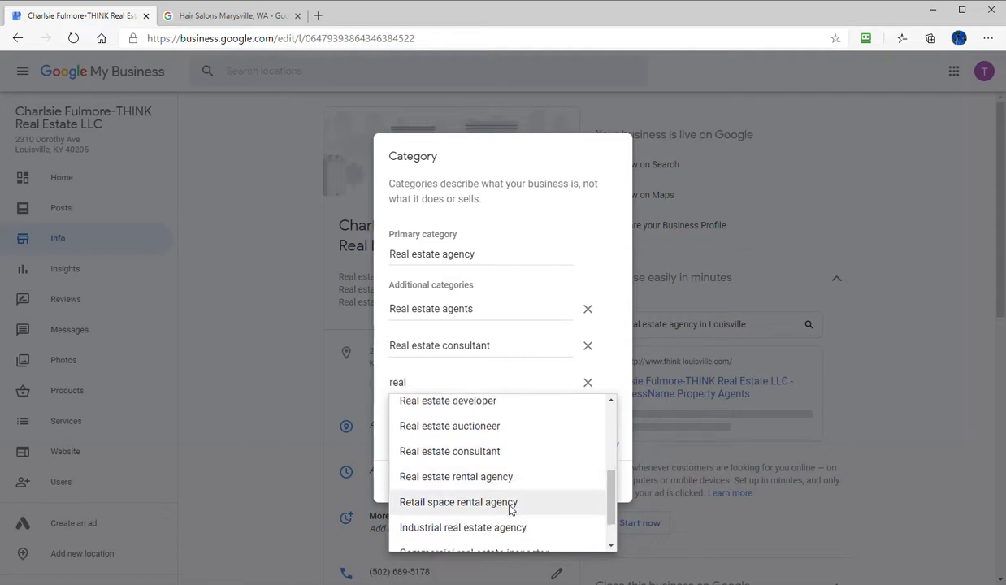
scroll(511, 505, "down", 1)
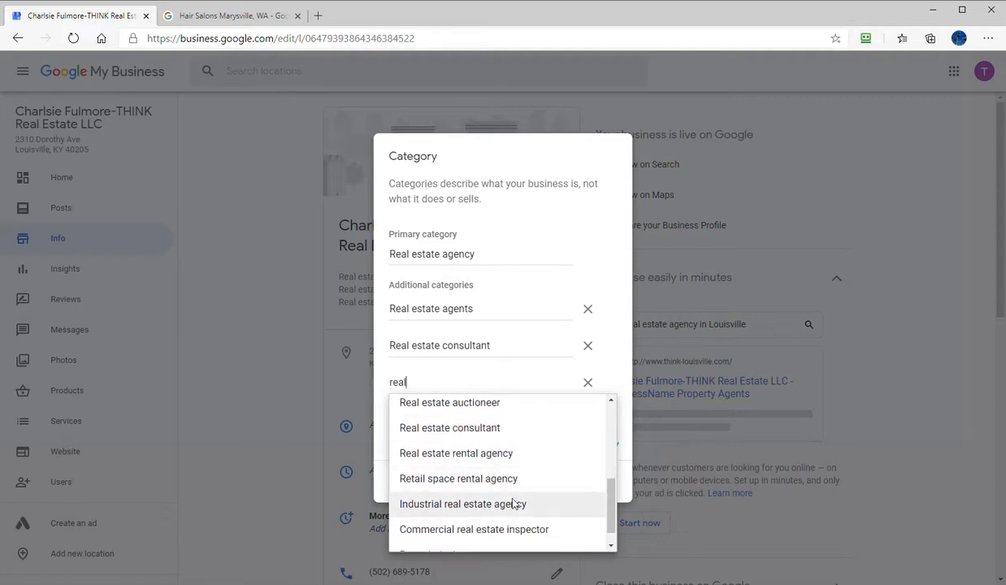
scroll(513, 490, "down", 1)
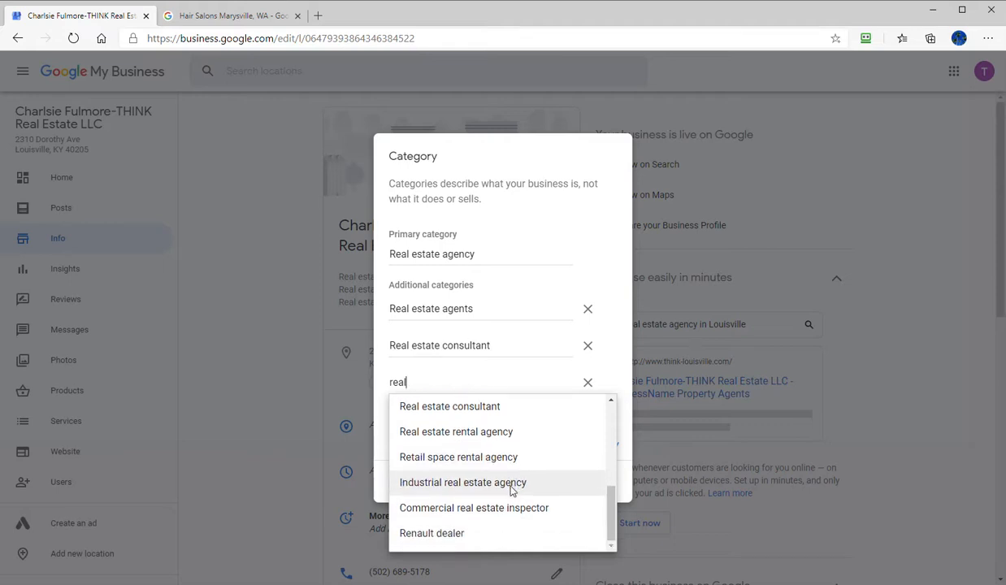
scroll(496, 514, "up", 5)
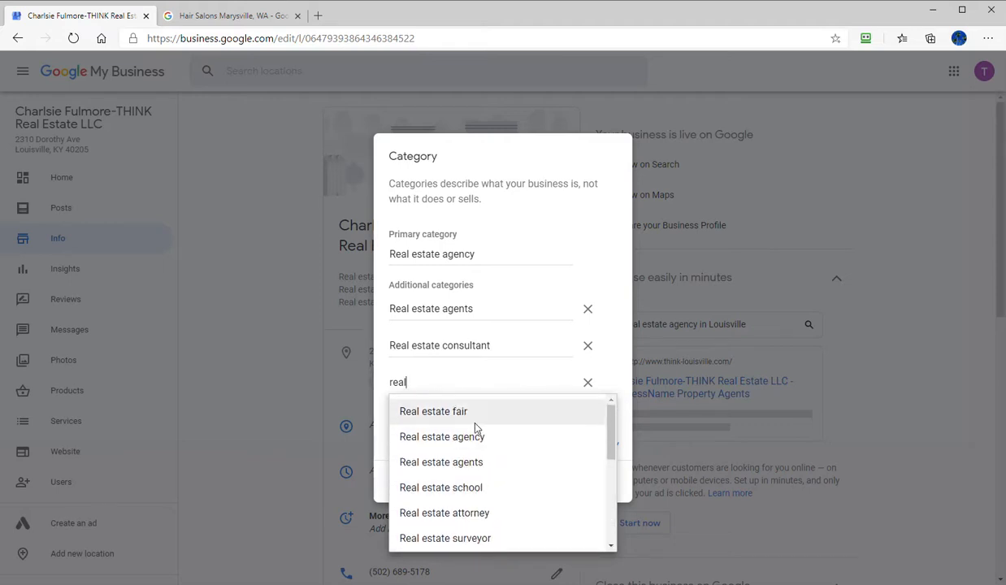
scroll(479, 509, "down", 1)
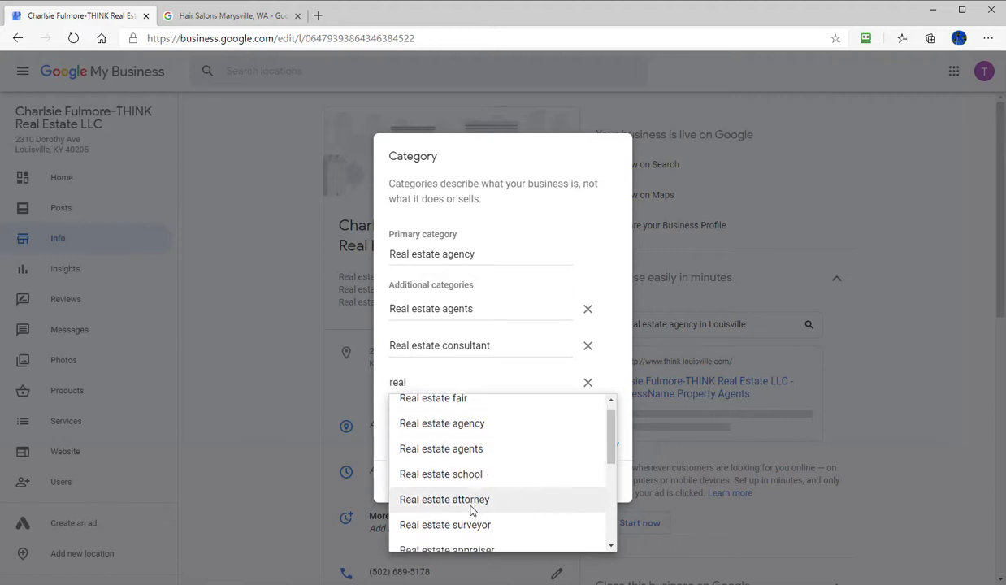
left_click(556, 242)
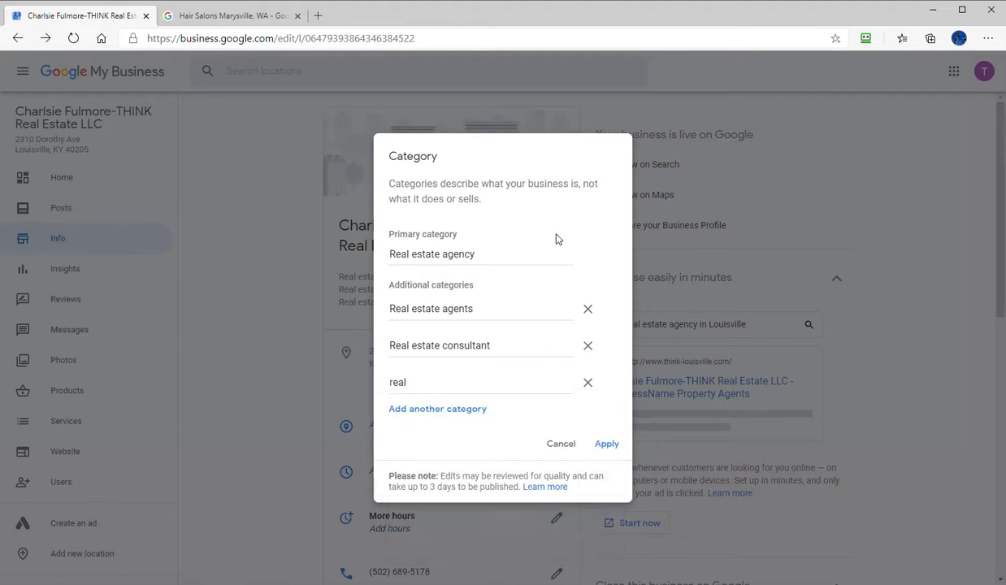
left_click(566, 444)
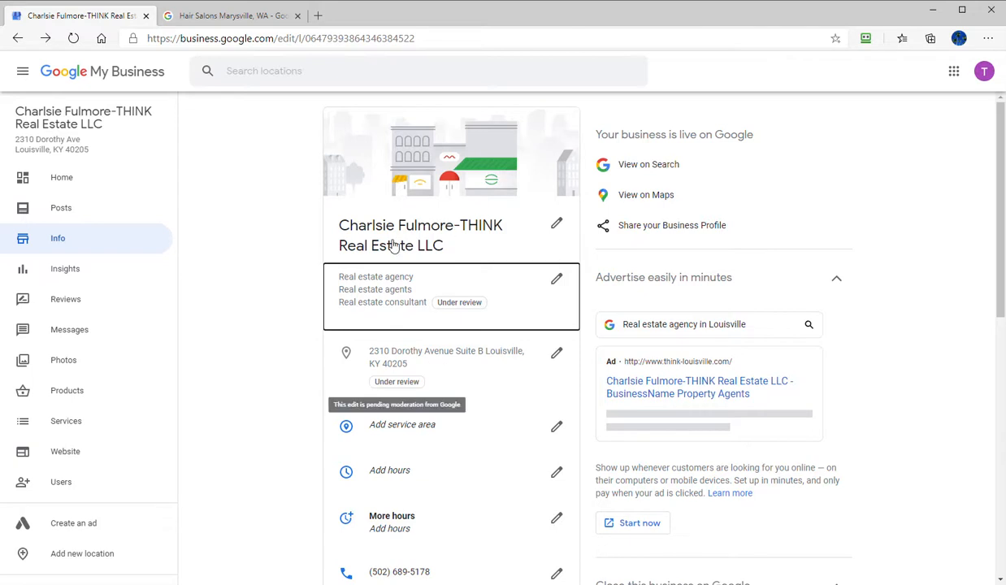
- Check the business location against the business address in the client notes and apply it
left_click(441, 358)
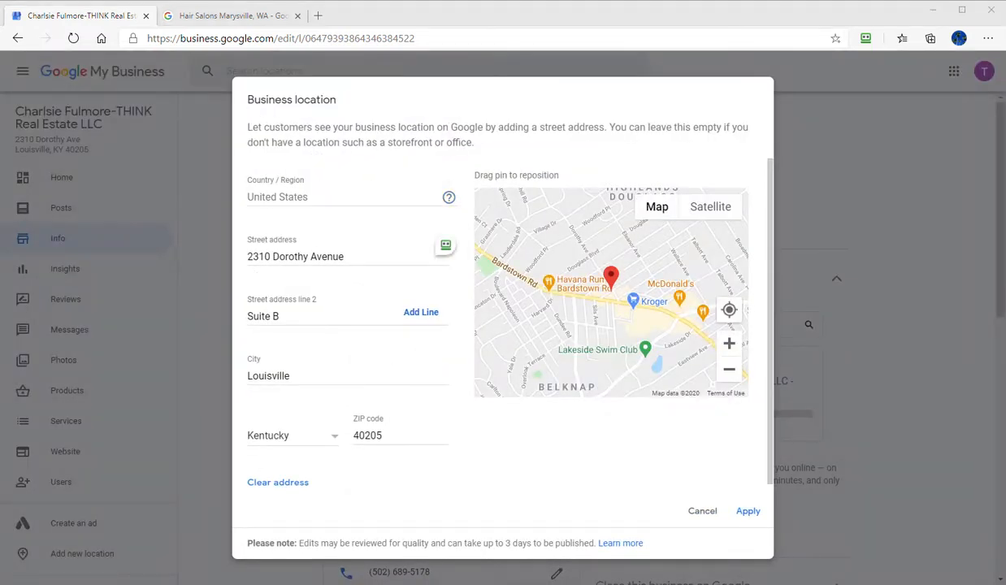
left_click_drag(0, 272, 519, 153)
scroll(258, 392, "up", 5)
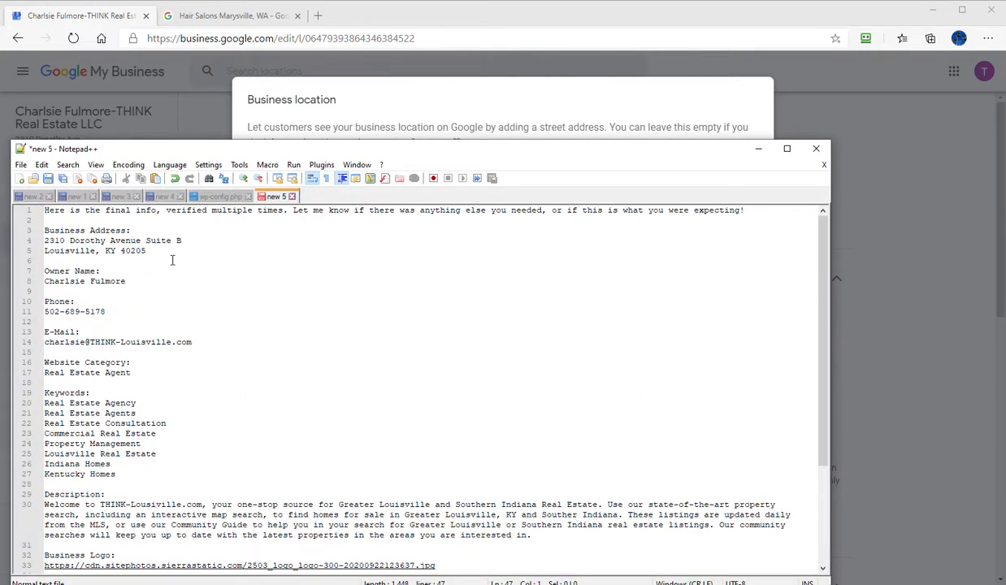
left_click_drag(385, 145, 0, 187)
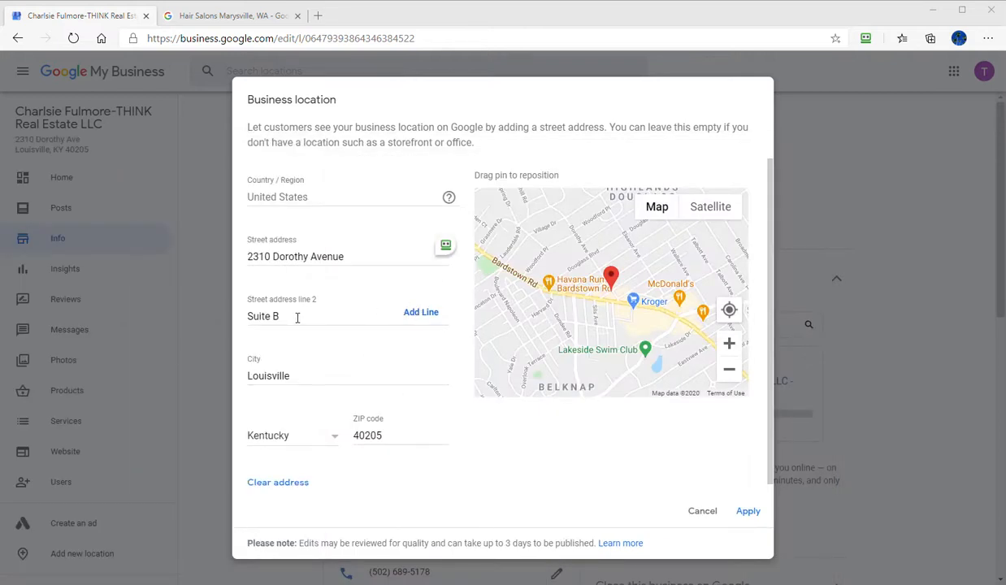
left_click(747, 512)
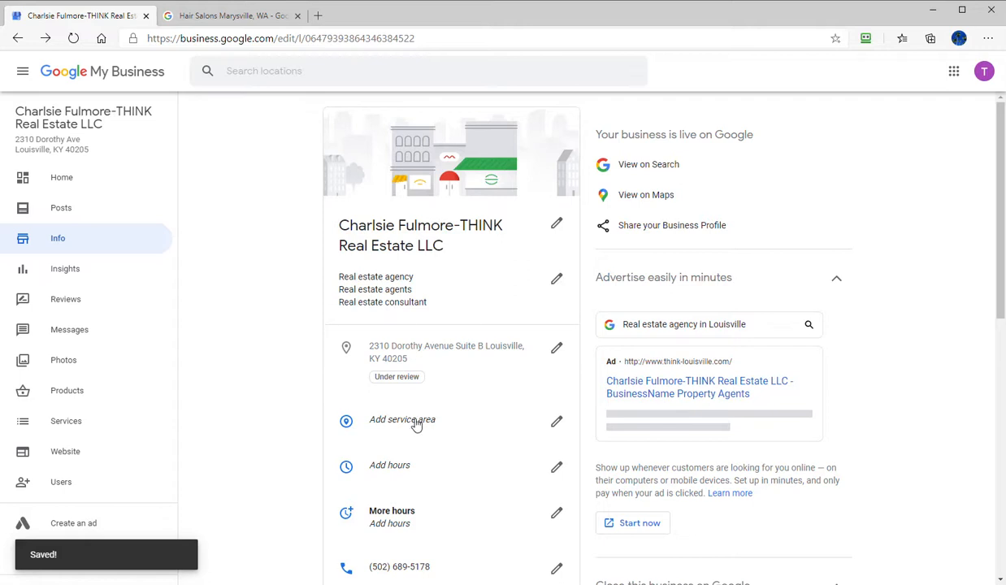
left_click(416, 424)
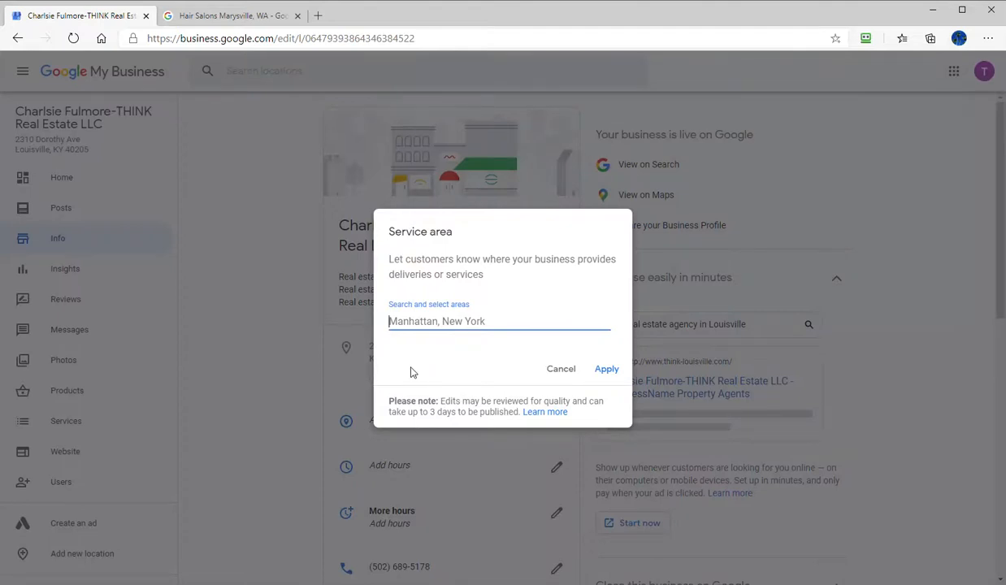
type("luisv")
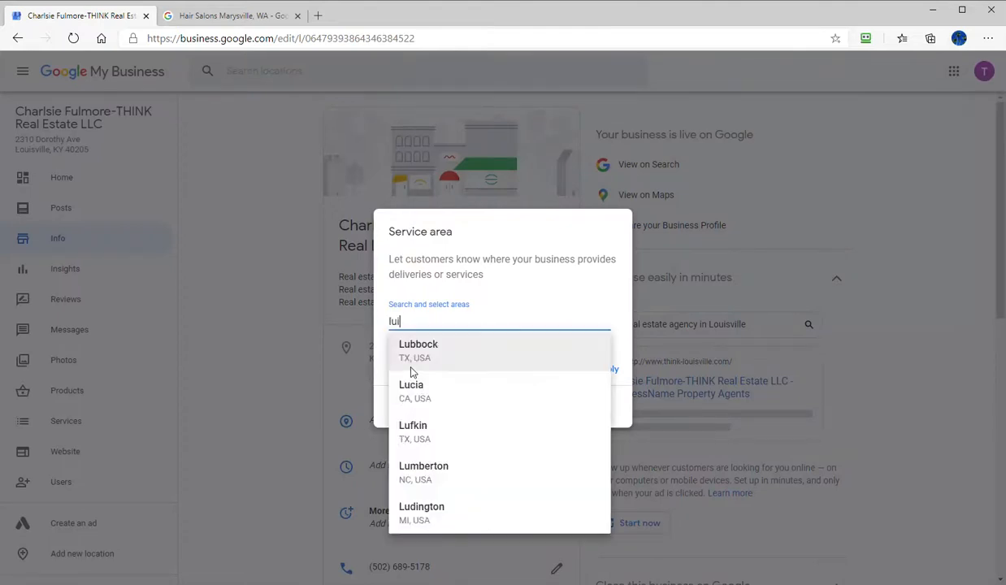
key("alt+Left")
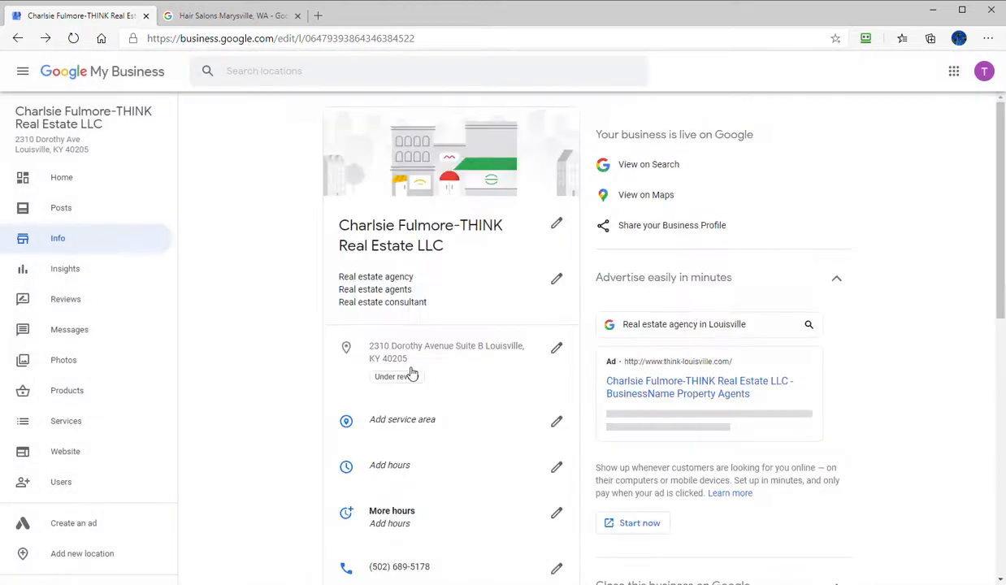
- Add Louisville, KY, USA to the listing's service area and get ready to search for another area
left_click(423, 421)
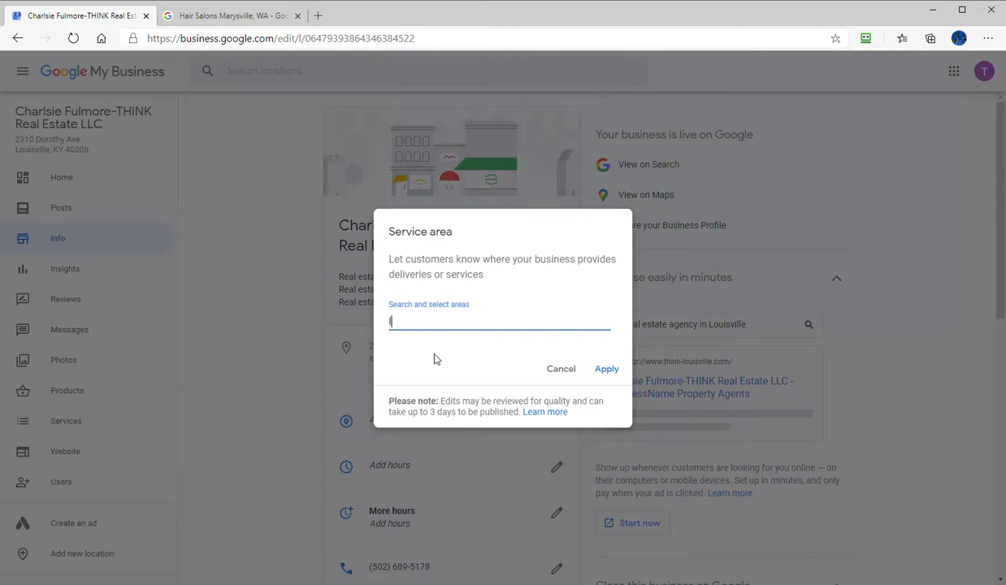
type("lou")
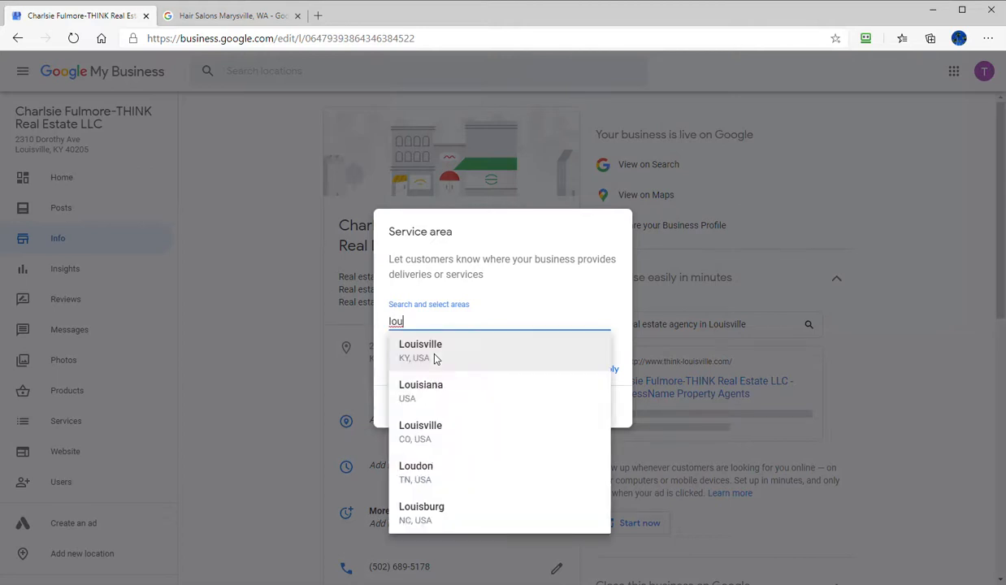
left_click(435, 358)
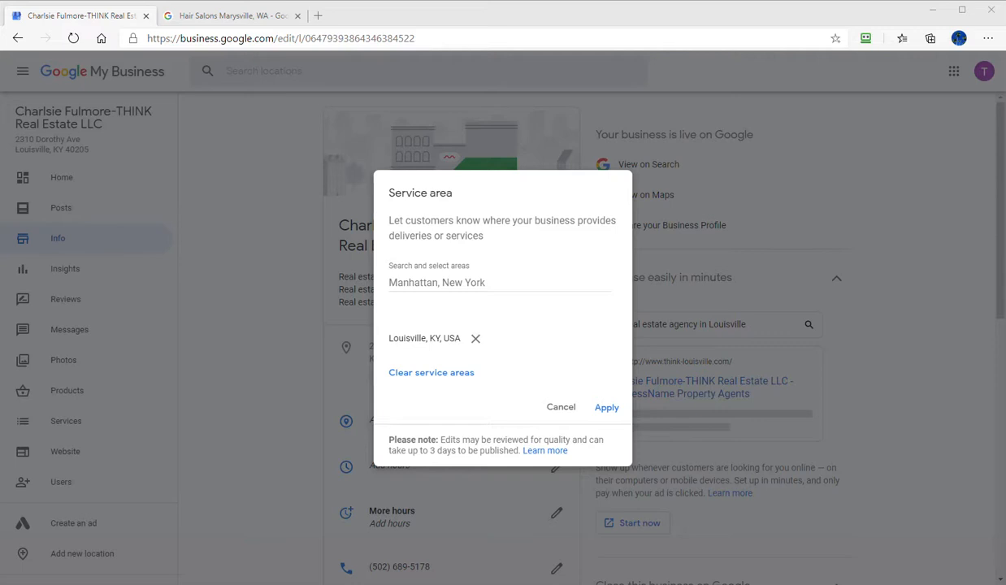
left_click(500, 283)
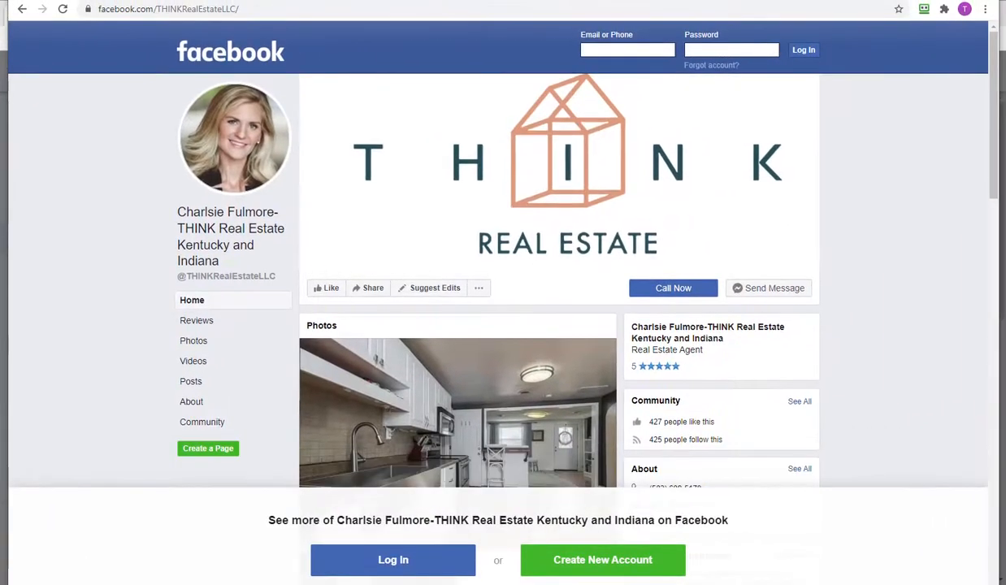
- Look through the THINK Real Estate Facebook page for areas served, dismissing the login prompt, and open its About section
scroll(155, 268, "down", 3)
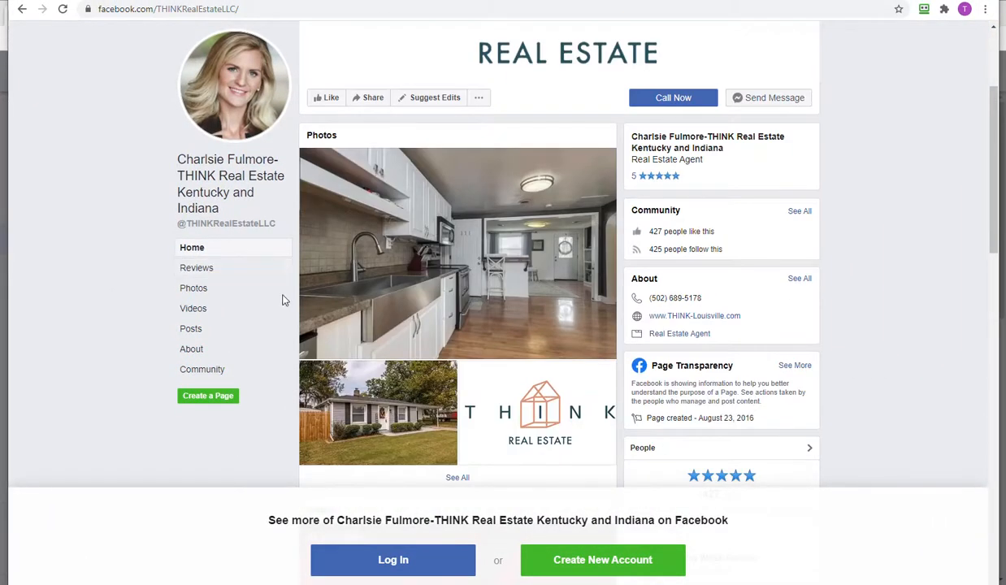
scroll(248, 309, "down", 2)
scroll(285, 296, "up", 5)
scroll(631, 330, "down", 5)
scroll(618, 332, "down", 5)
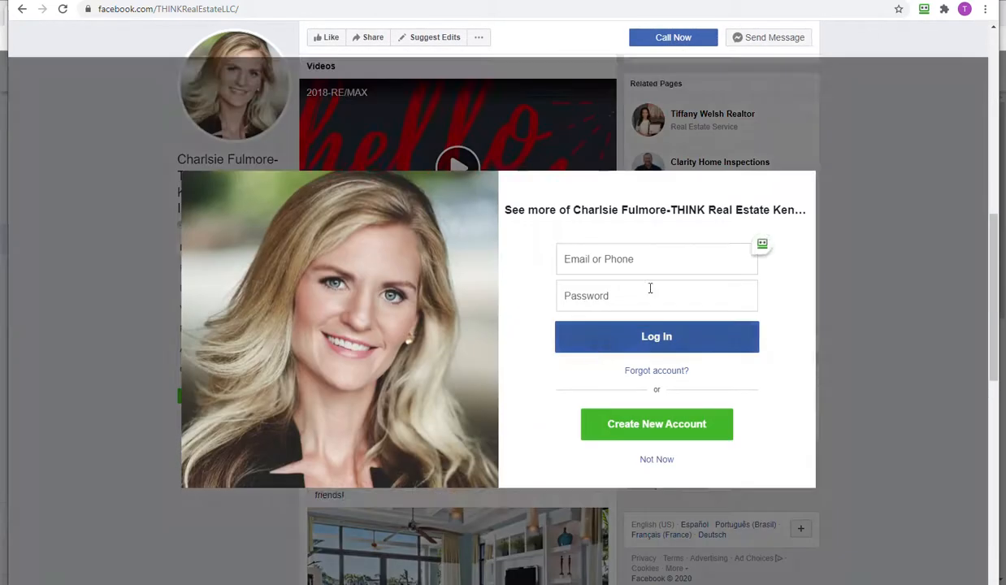
left_click(651, 461)
scroll(421, 400, "down", 3)
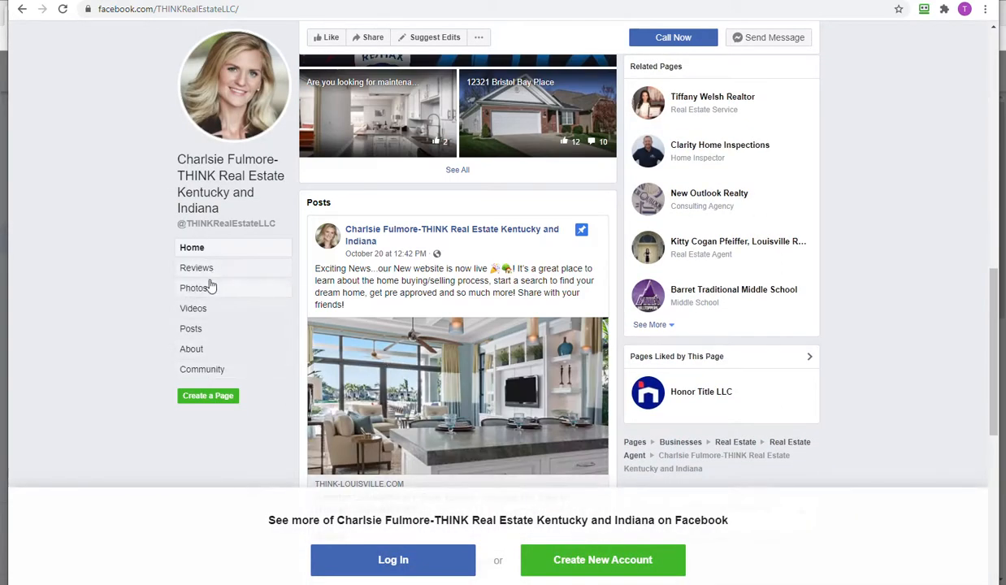
left_click(192, 350)
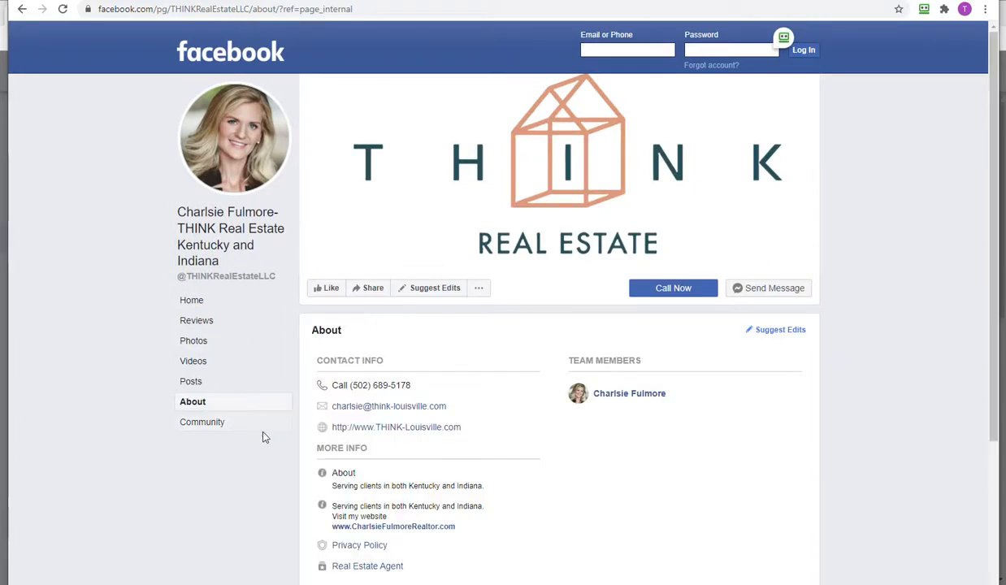
scroll(495, 541, "down", 3)
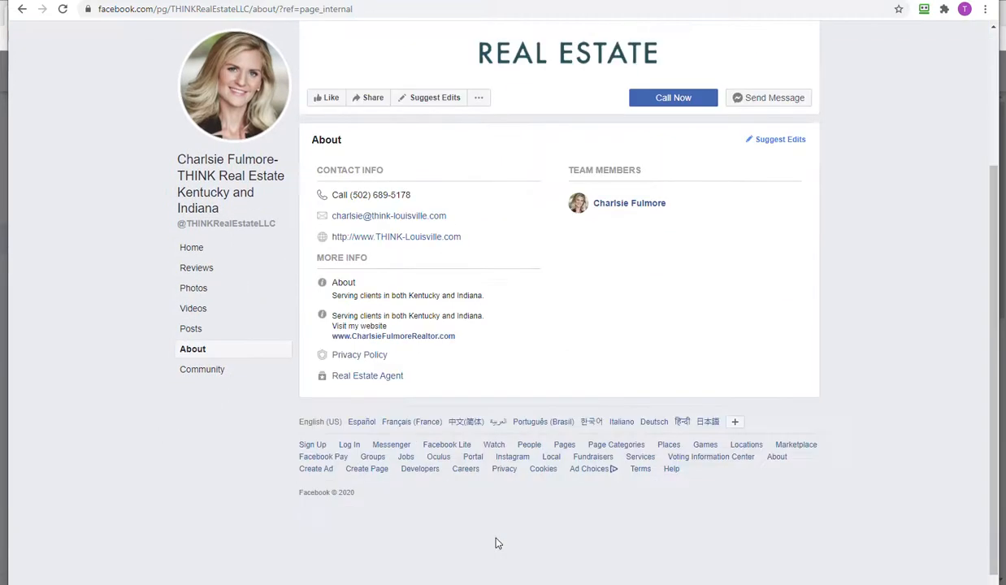
left_click(431, 336)
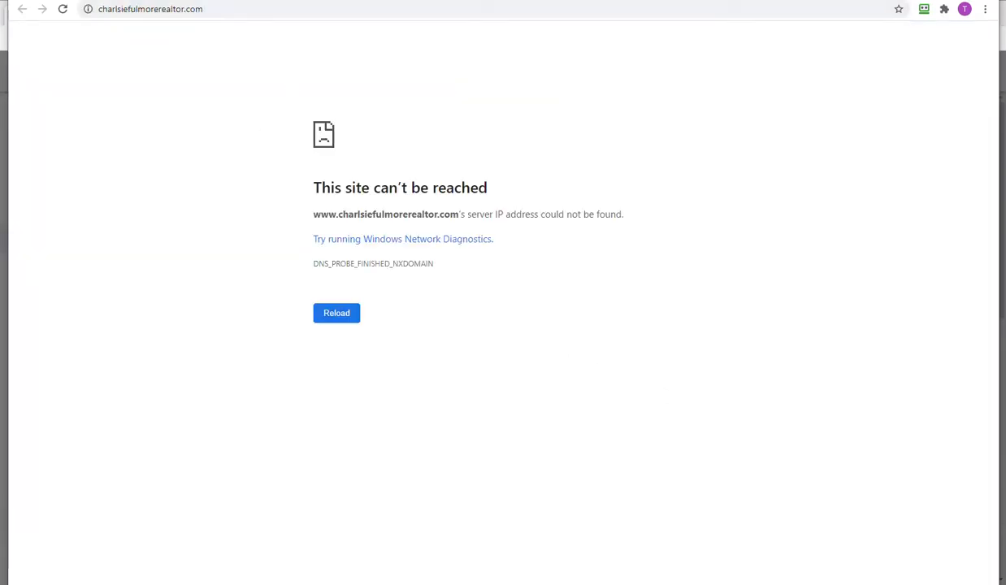
left_click(88, 9)
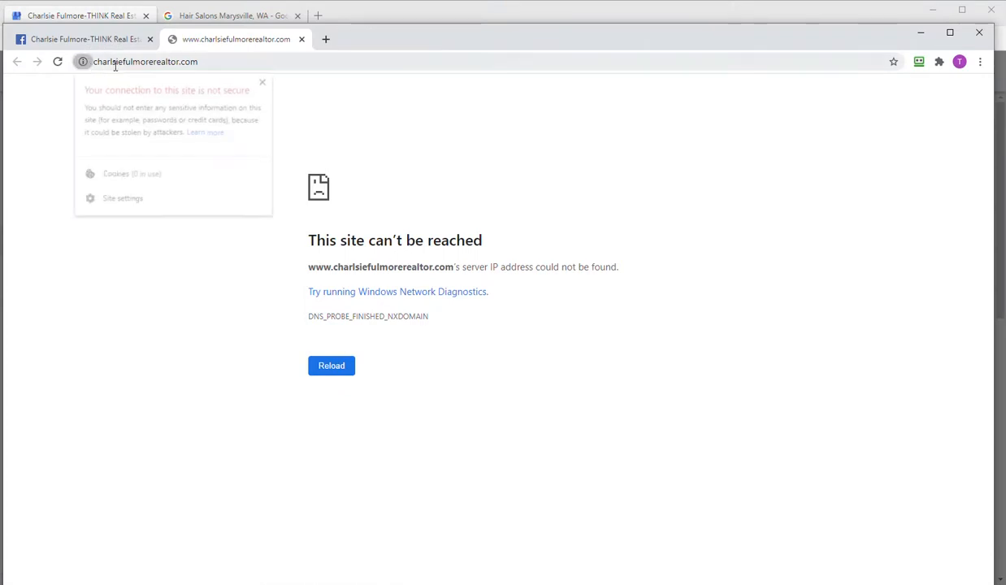
left_click(115, 66)
left_click(116, 70)
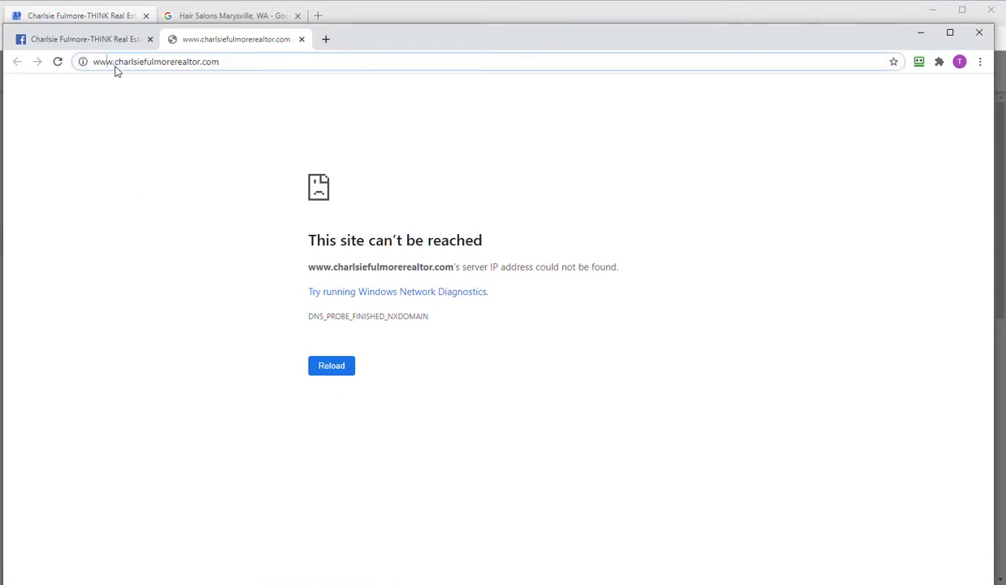
type("https://")
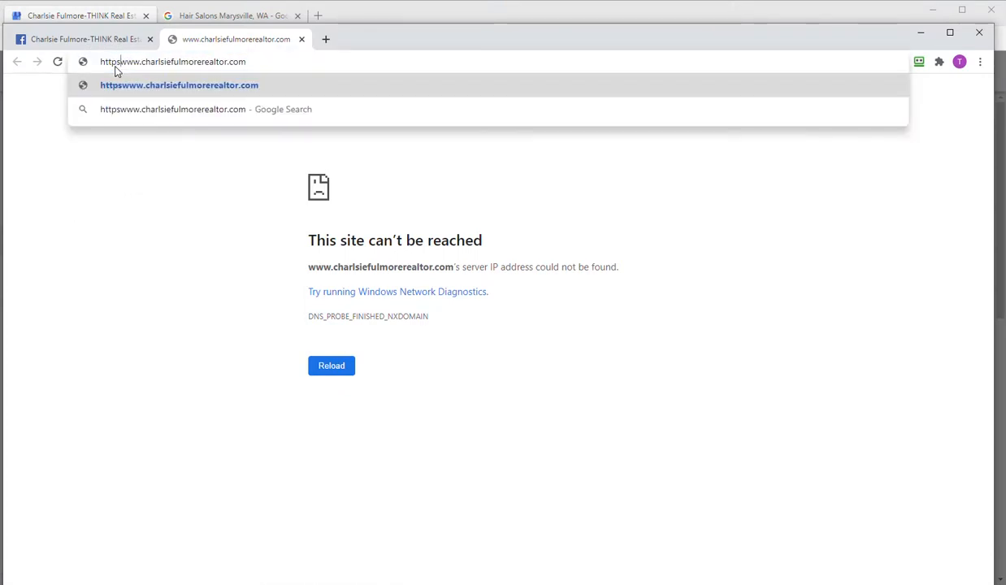
key("Return")
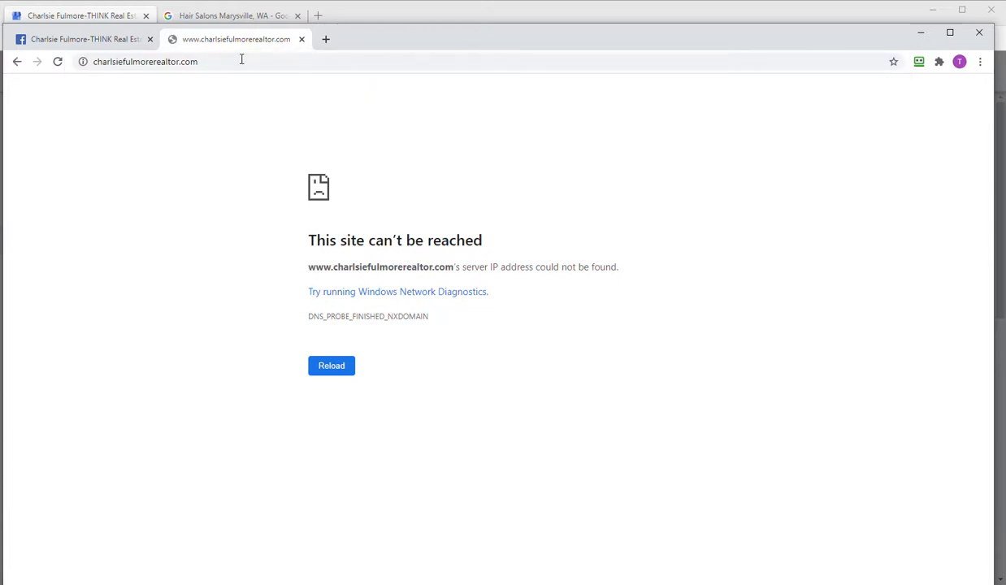
left_click(302, 39)
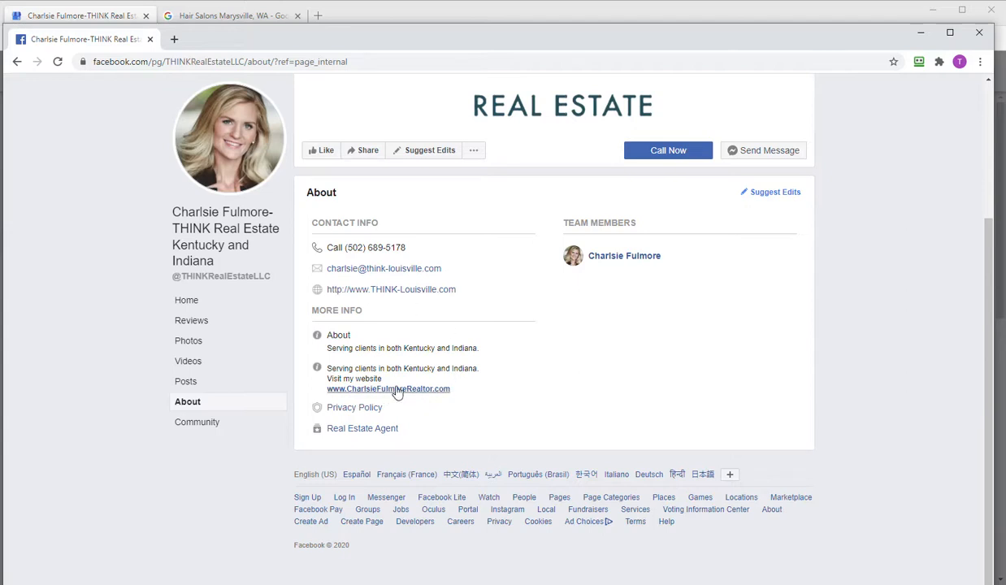
- Open the THINK-Louisville.com website, examine its list of communities and neighborhoods for service areas, and return to the listing's service area form
left_click(417, 290)
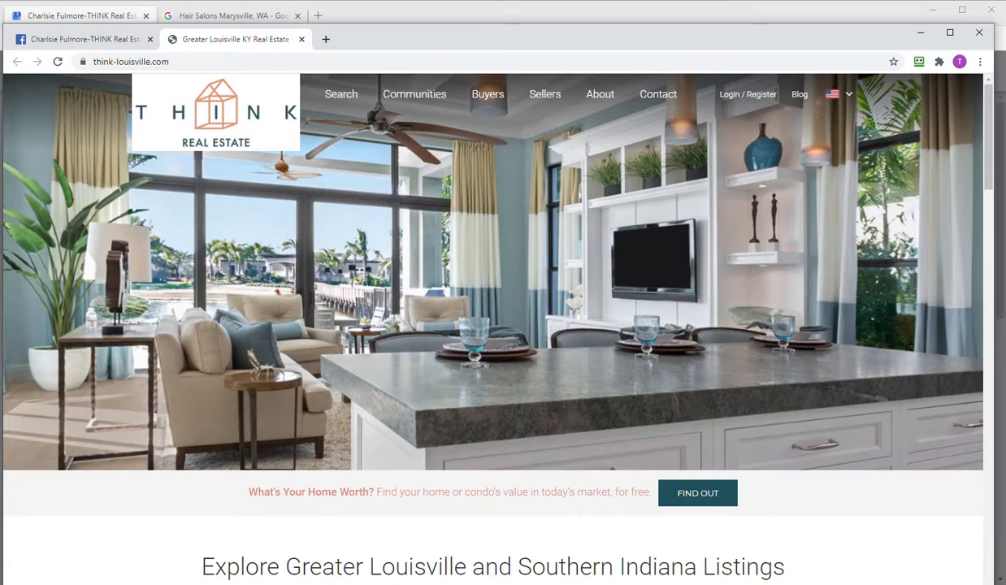
scroll(448, 306, "down", 4)
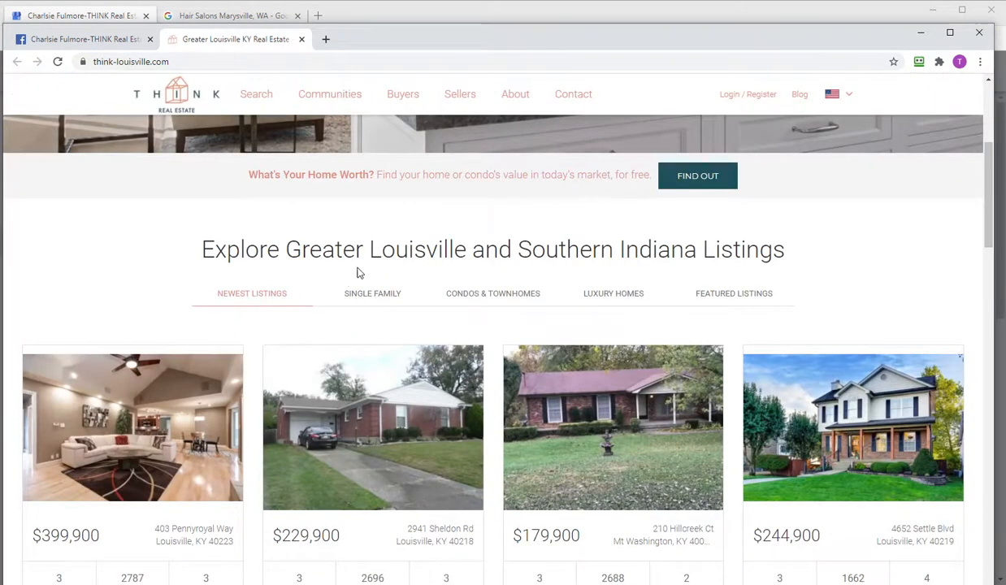
scroll(346, 278, "up", 4)
scroll(342, 279, "down", 10)
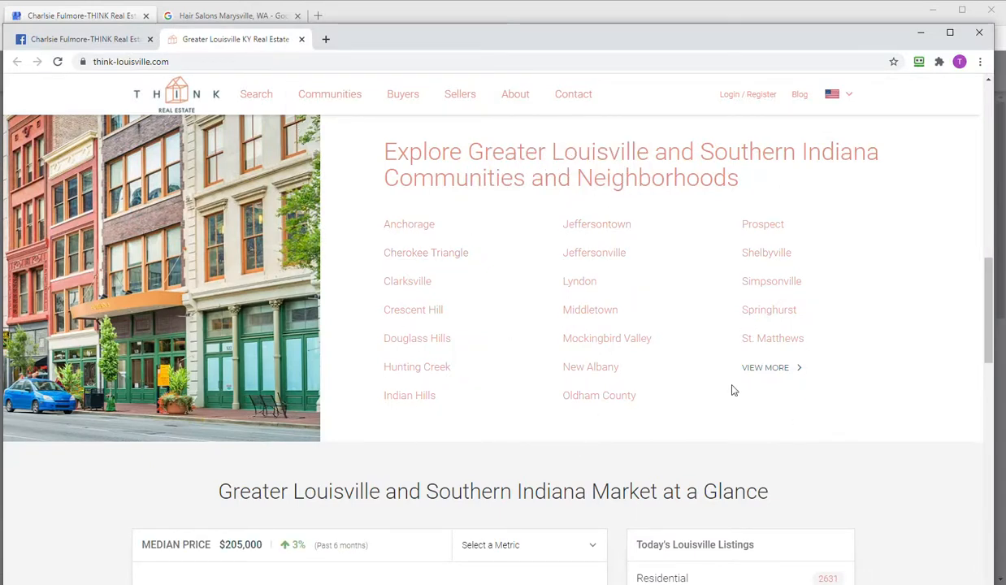
left_click_drag(665, 44, 356, 66)
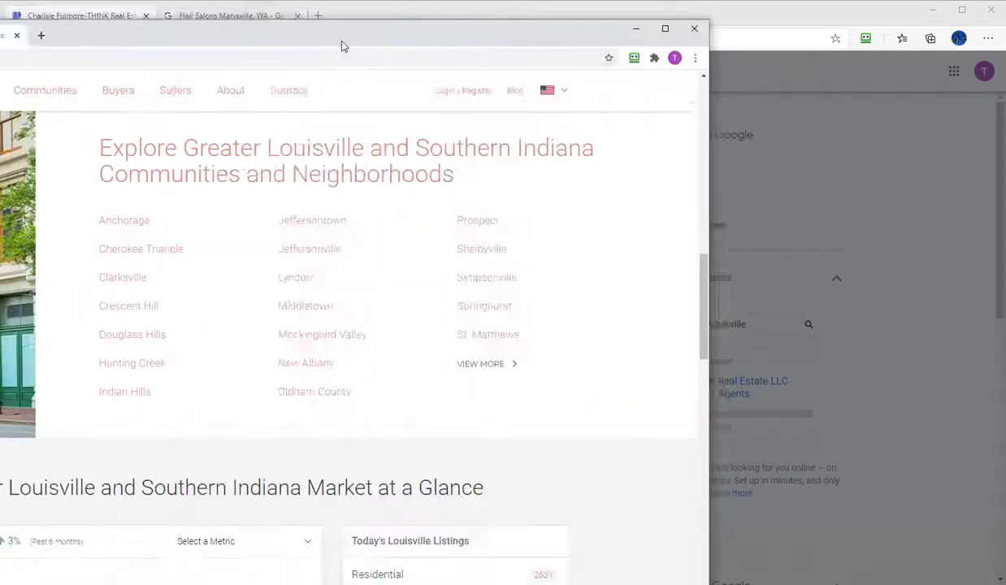
left_click_drag(341, 42, 535, 26)
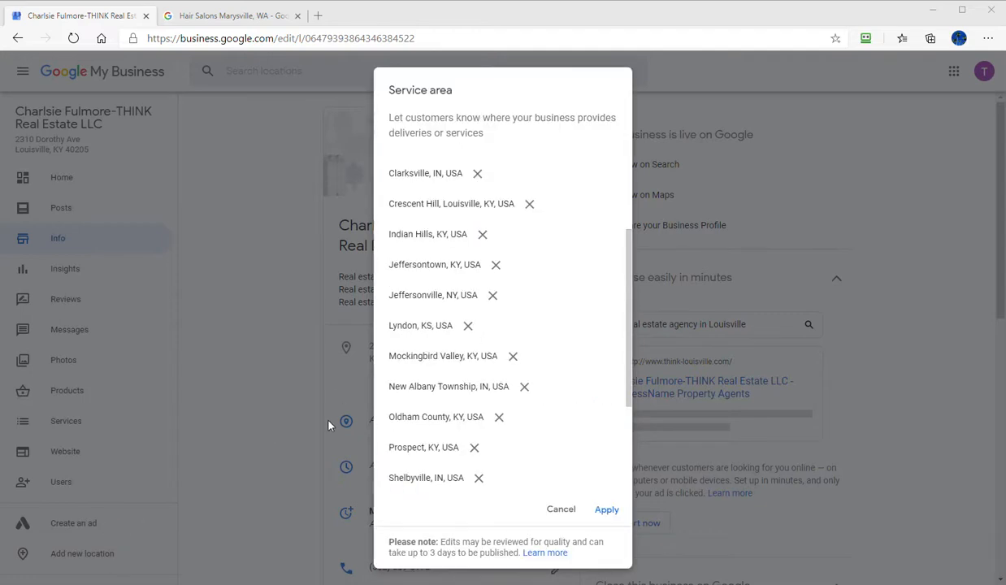
- Check the service area list for wrong entries and remove Jeffersonville, NY, USA
scroll(488, 320, "up", 3)
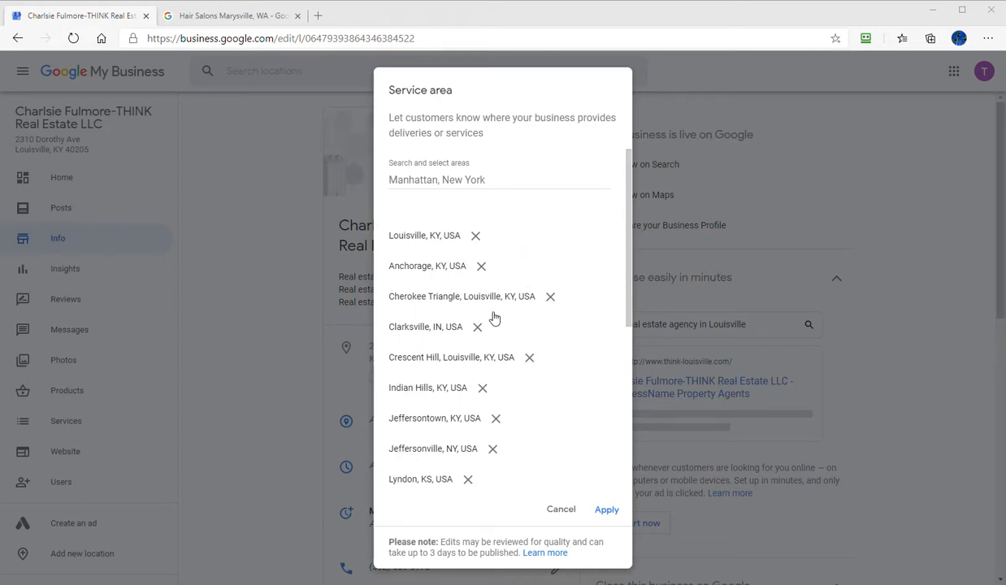
scroll(501, 335, "down", 1)
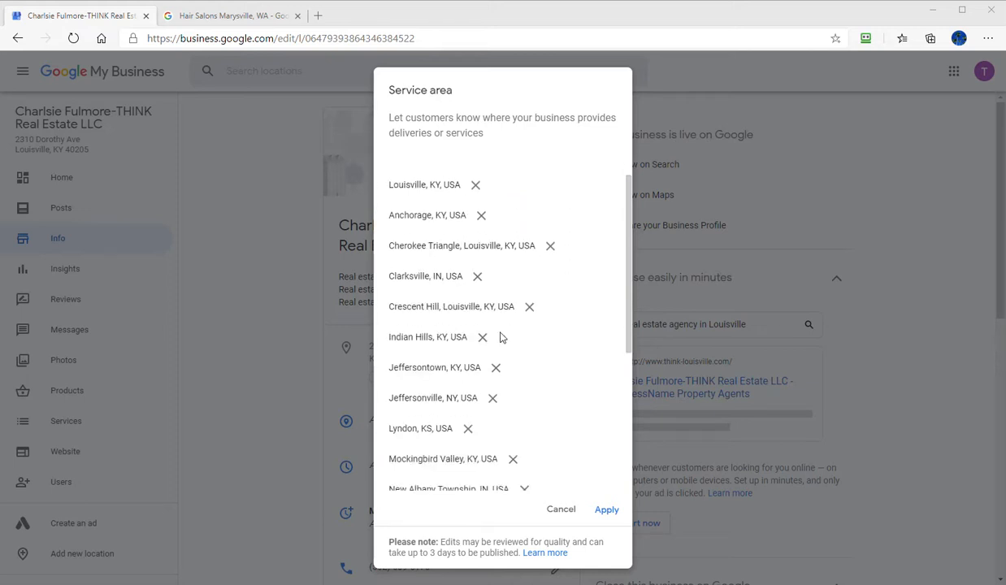
left_click(491, 399)
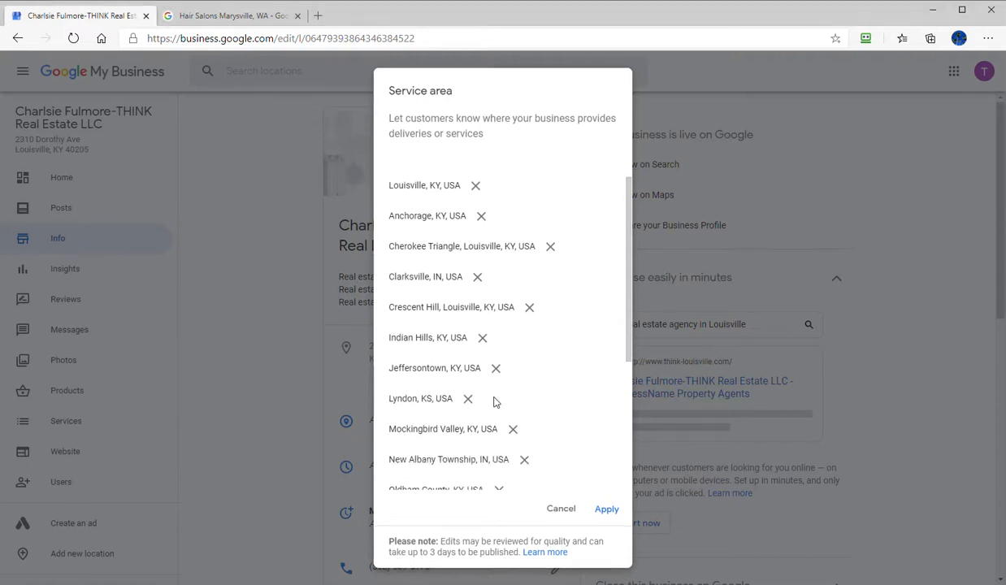
scroll(494, 401, "down", 5)
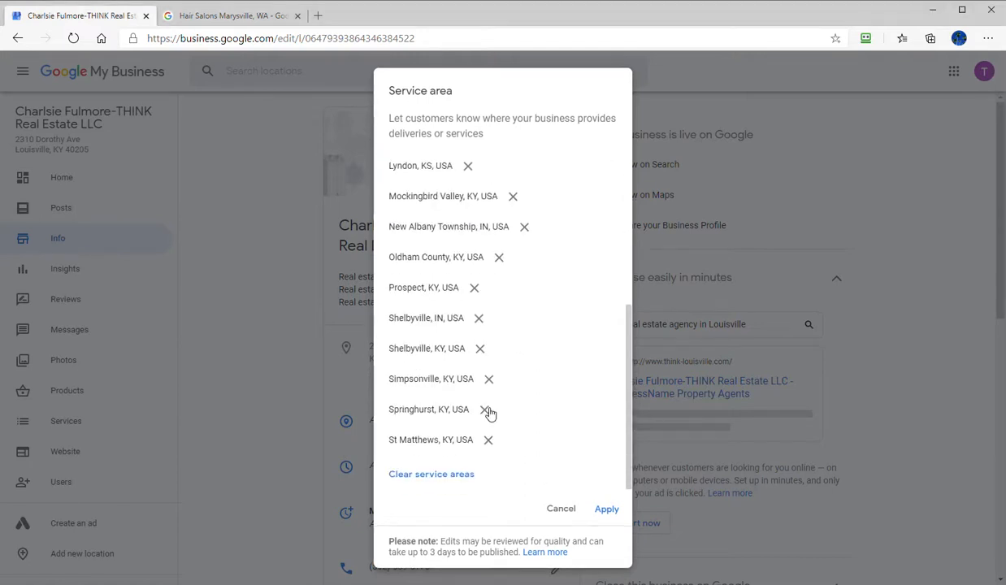
scroll(496, 411, "up", 5)
- Search the service areas for "jeffersont" and select Jeffersontown, KY, USA
left_click(443, 156)
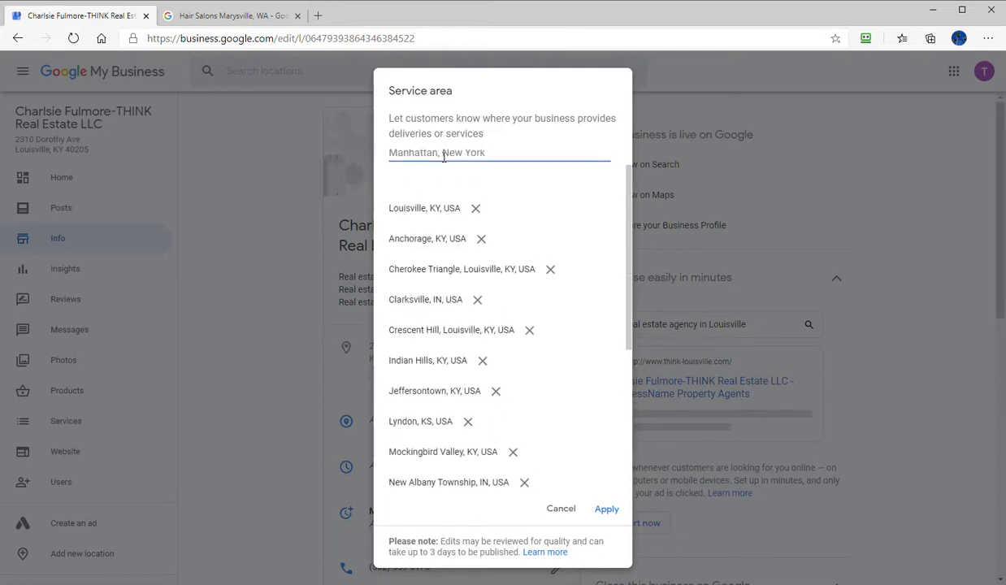
type("l")
type("efferson")
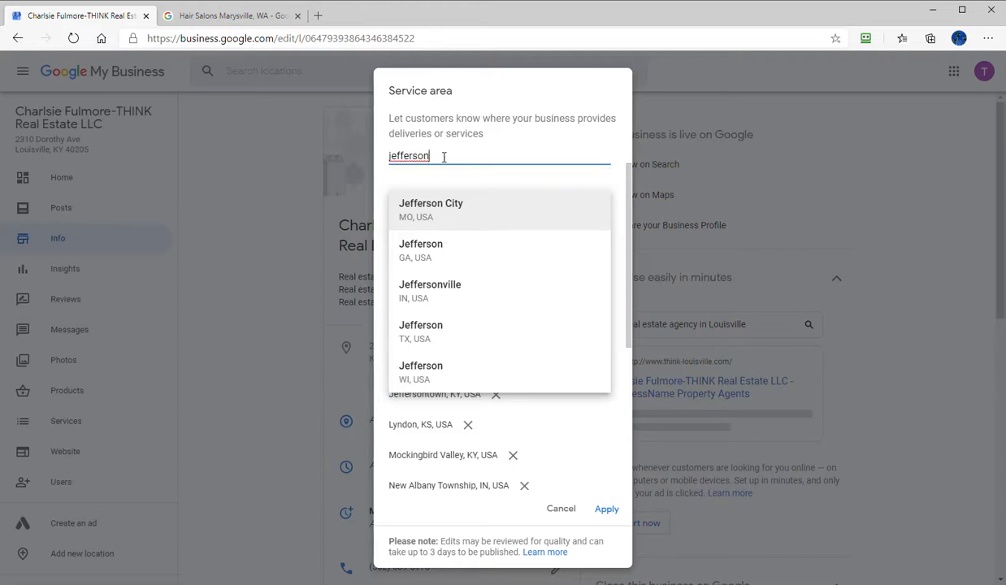
type("t")
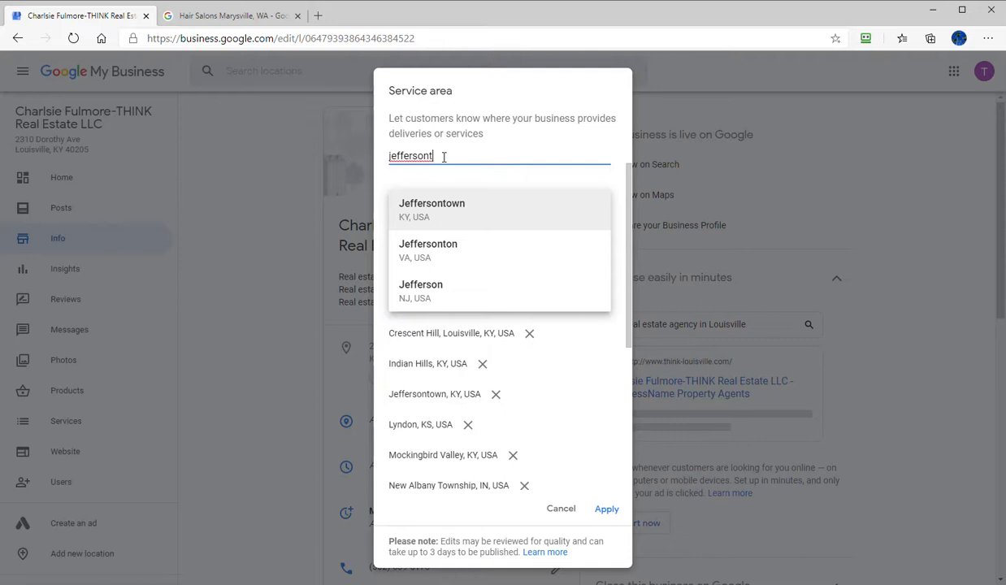
left_click(453, 224)
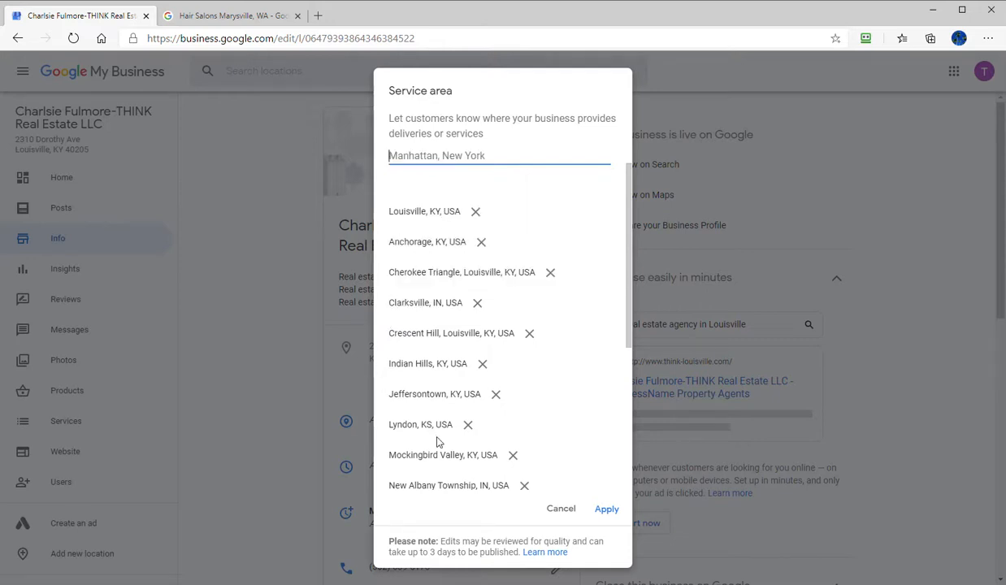
- Add the ZIP code area 40205, Louisville, KY, USA to the service areas
scroll(443, 422, "down", 3)
scroll(450, 417, "up", 3)
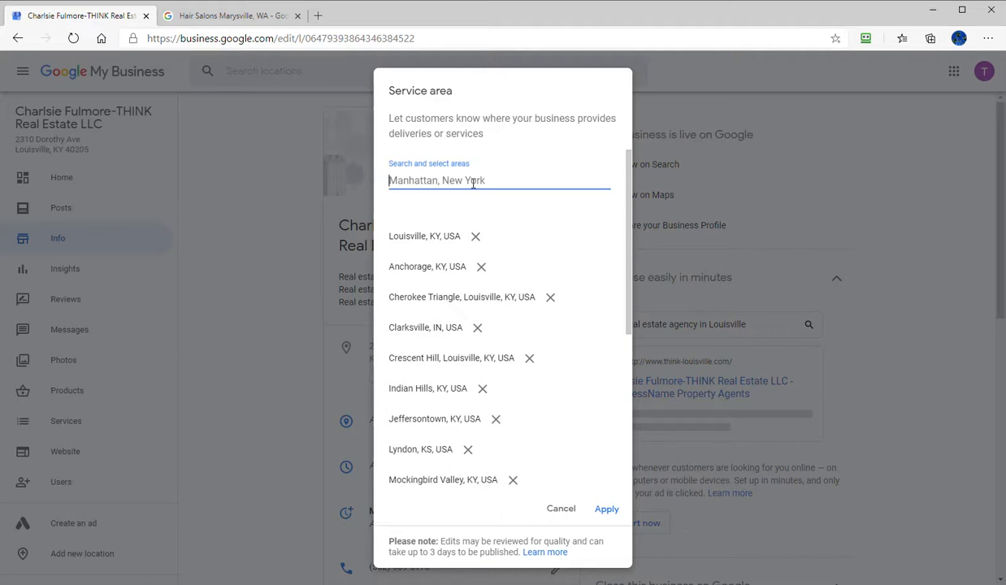
type("40")
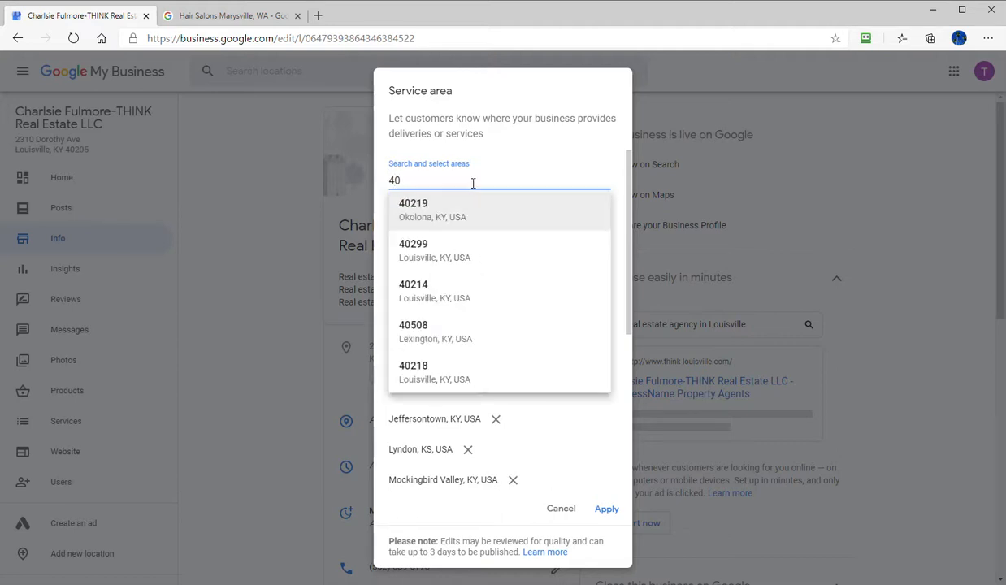
type("205")
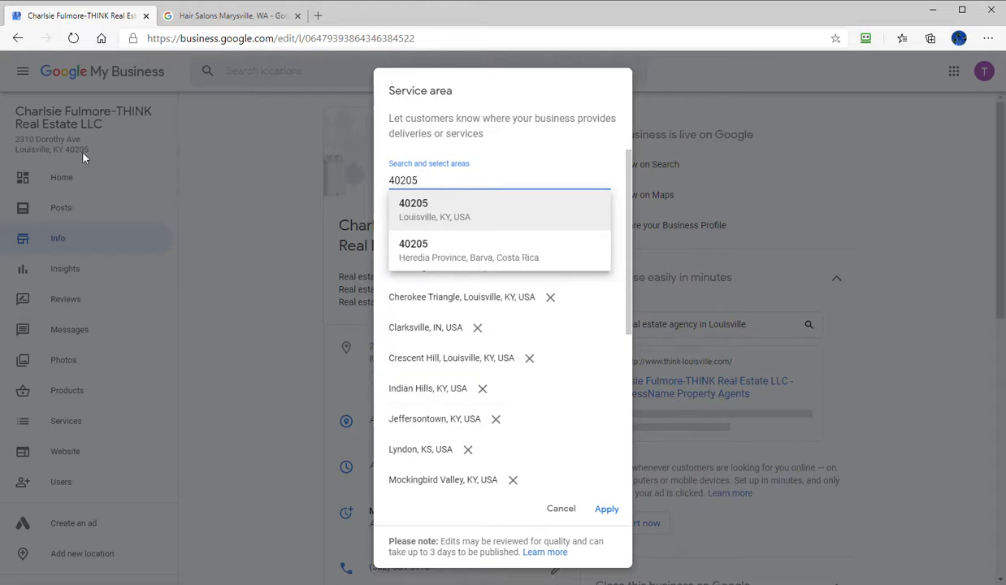
left_click(415, 215)
- Review the complete list of service areas and apply it to the listing
scroll(488, 389, "down", 4)
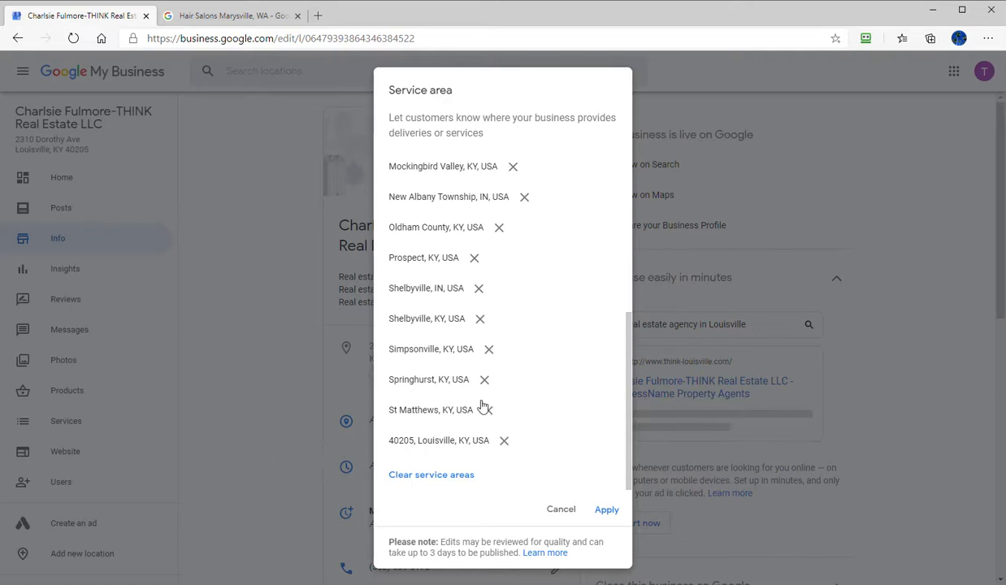
scroll(481, 403, "up", 3)
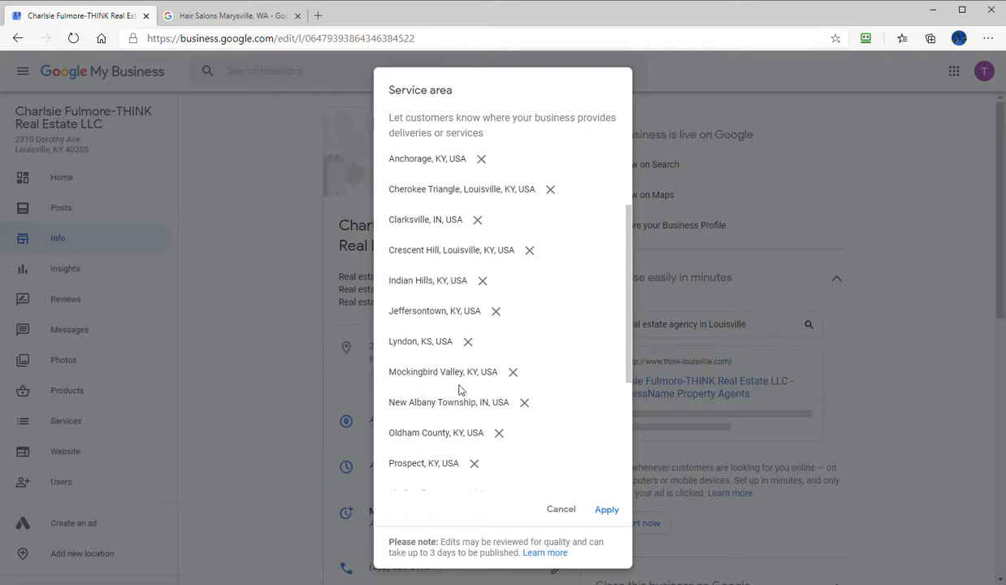
scroll(459, 391, "down", 3)
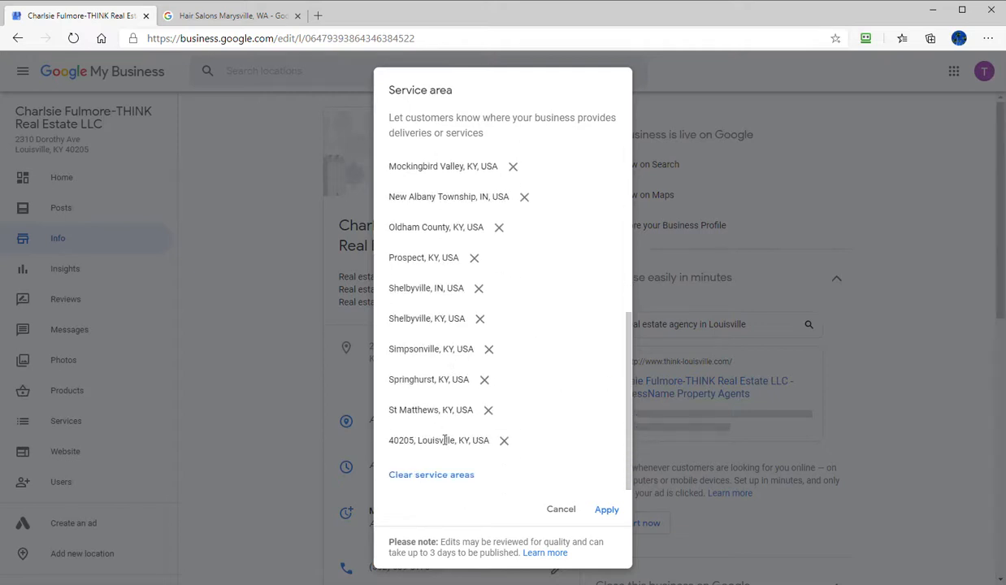
scroll(443, 441, "up", 5)
scroll(436, 329, "down", 4)
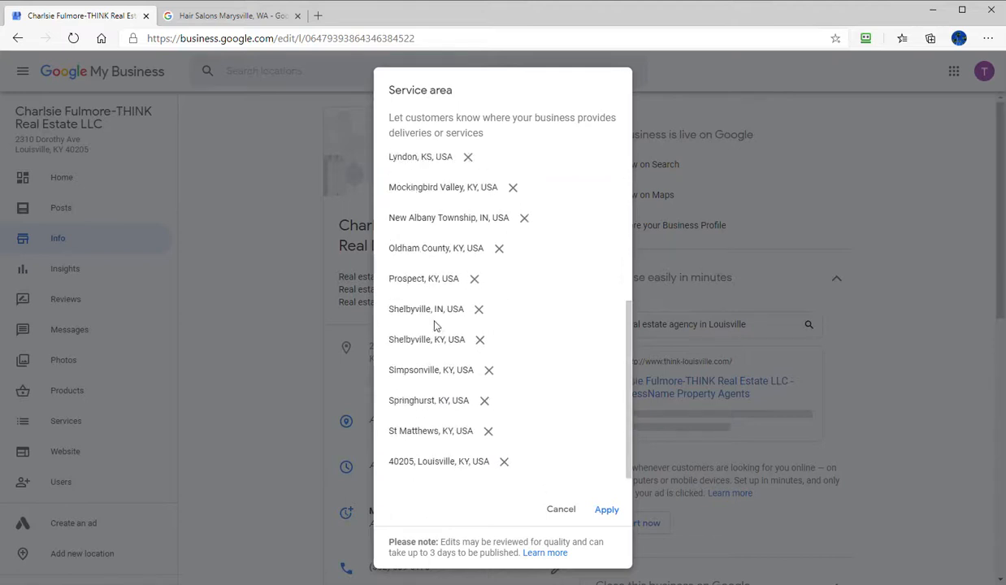
scroll(451, 289, "up", 4)
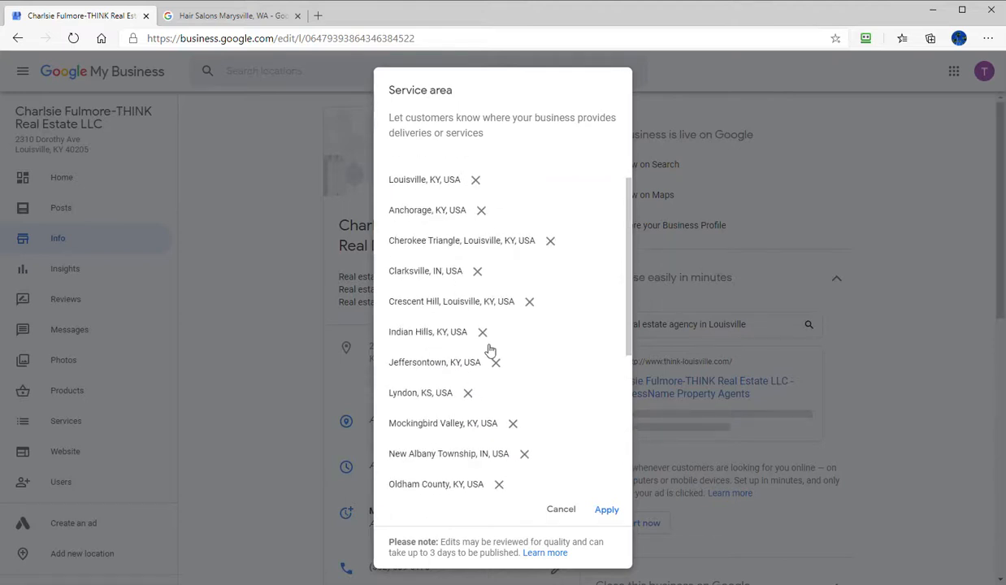
scroll(490, 349, "down", 5)
scroll(468, 422, "up", 6)
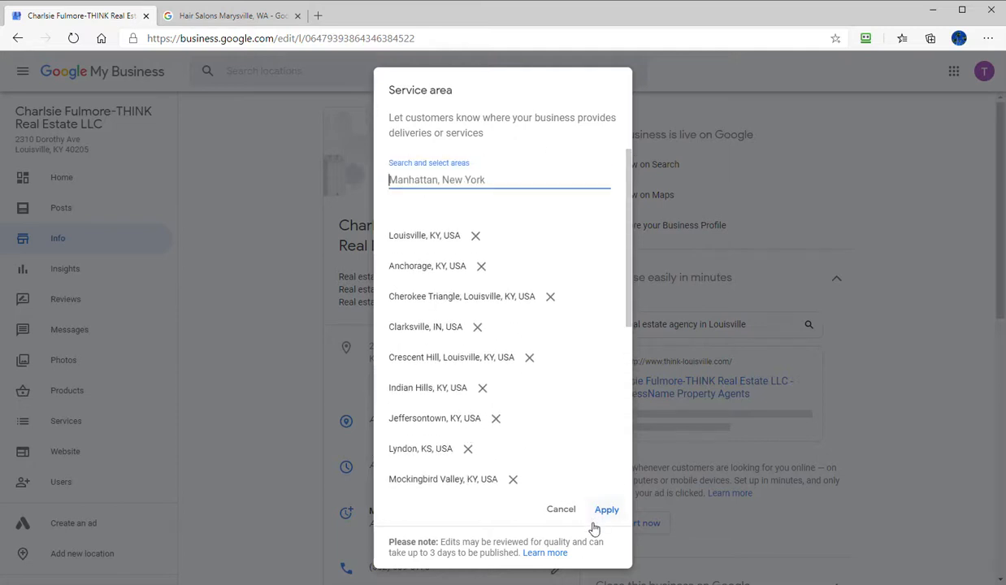
left_click(607, 510)
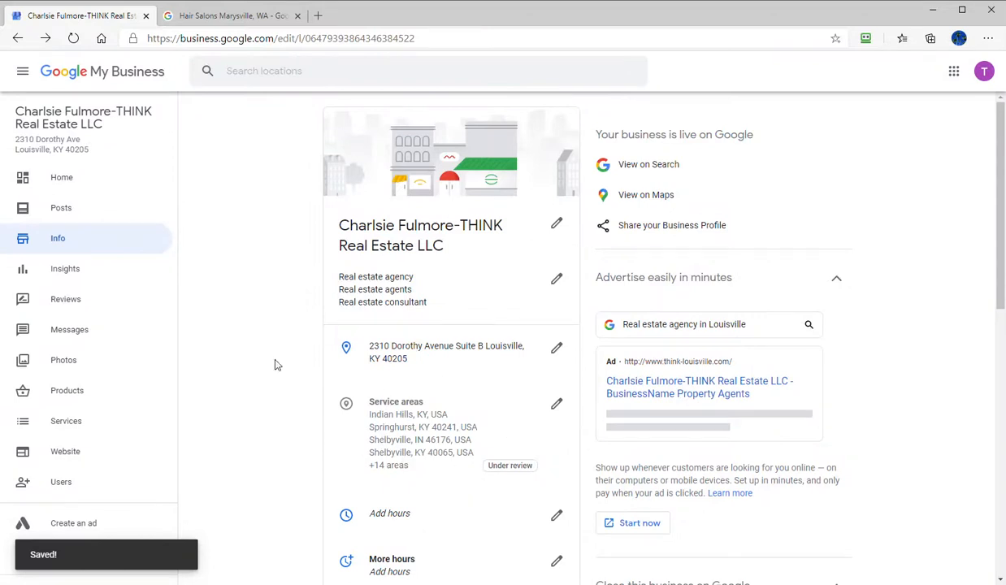
- Mark the business as open on Sunday with hours from 9:00 AM to 9:00 PM
scroll(283, 350, "down", 2)
left_click(557, 373)
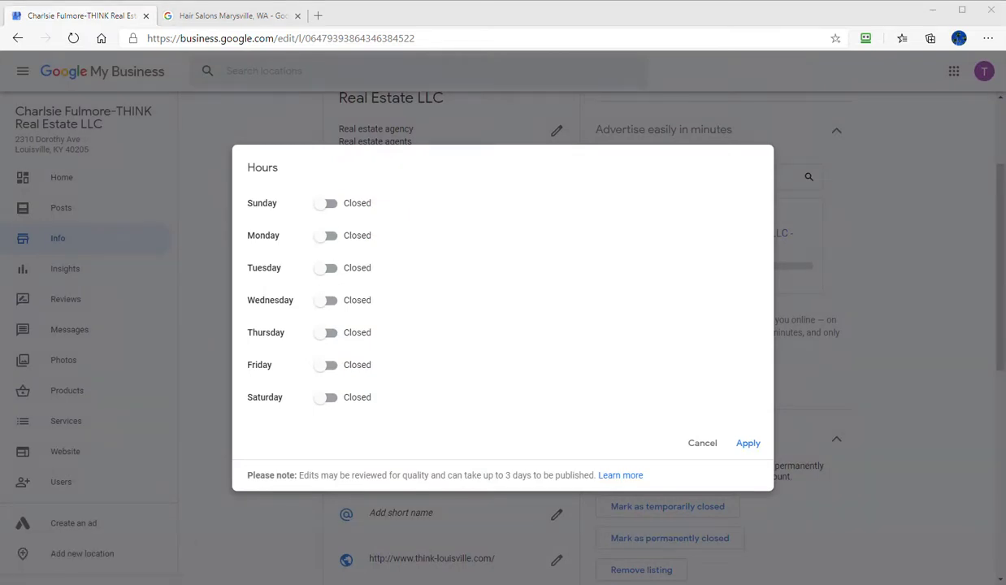
left_click(325, 204)
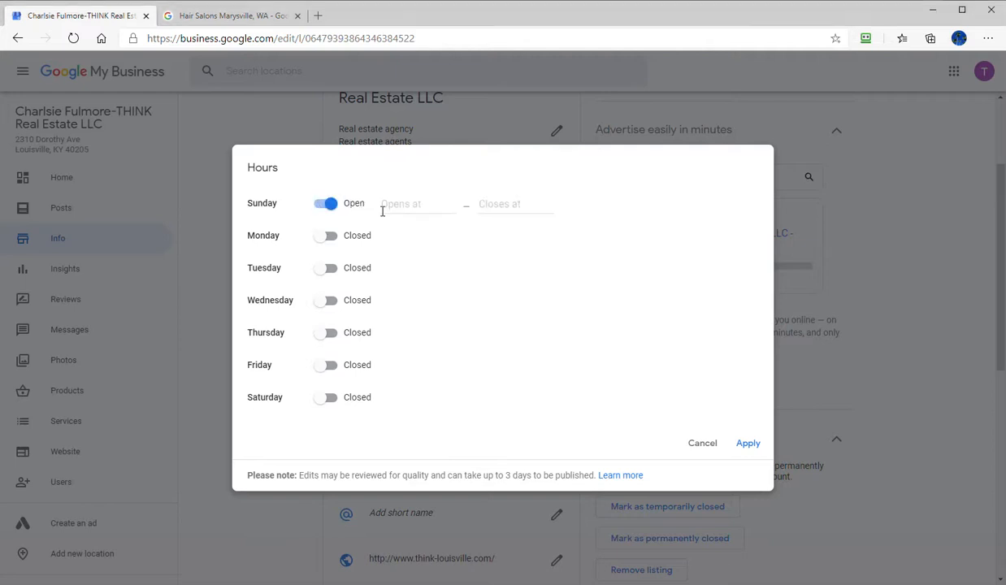
left_click(396, 205)
type("9")
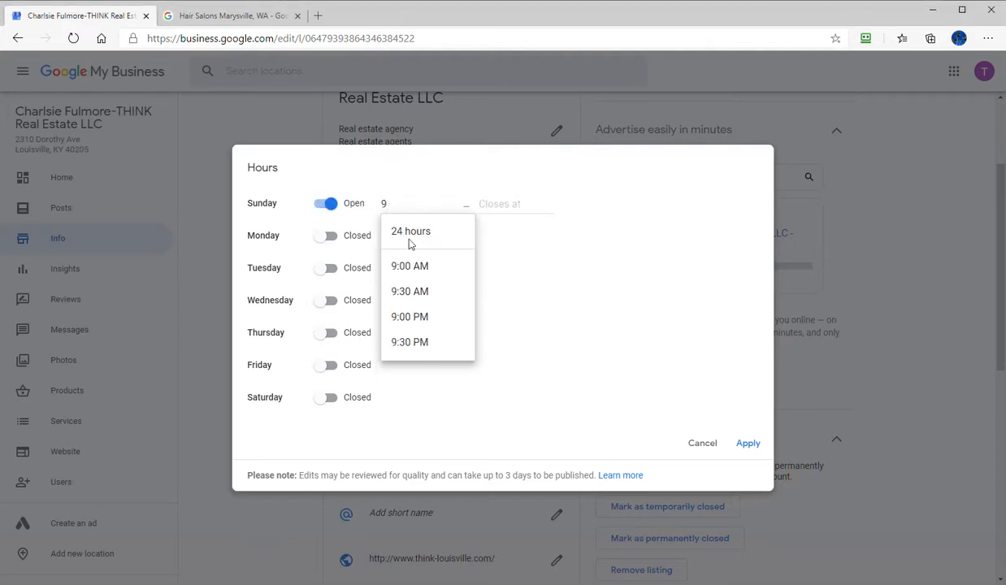
left_click(423, 266)
left_click(488, 195)
type("9")
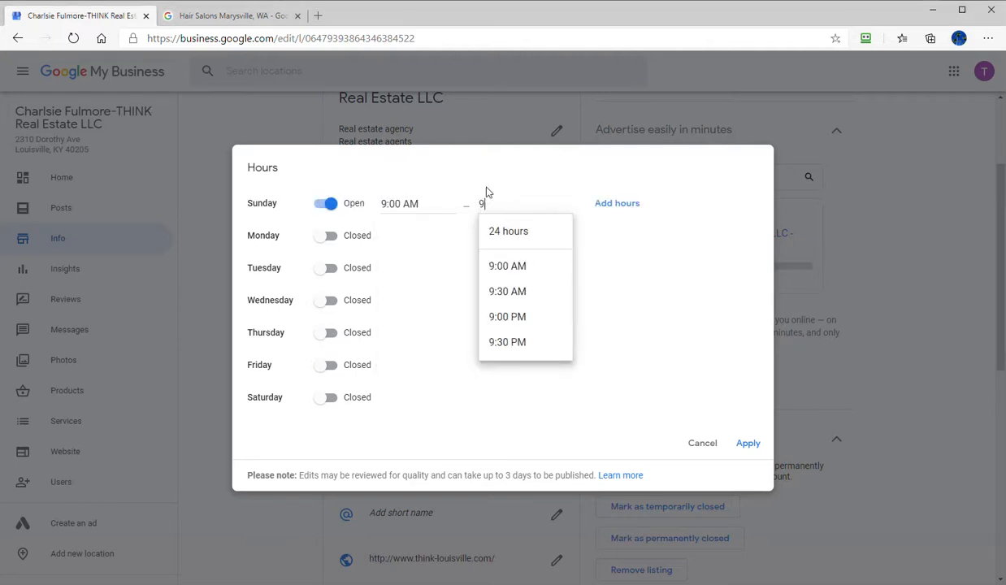
left_click(509, 317)
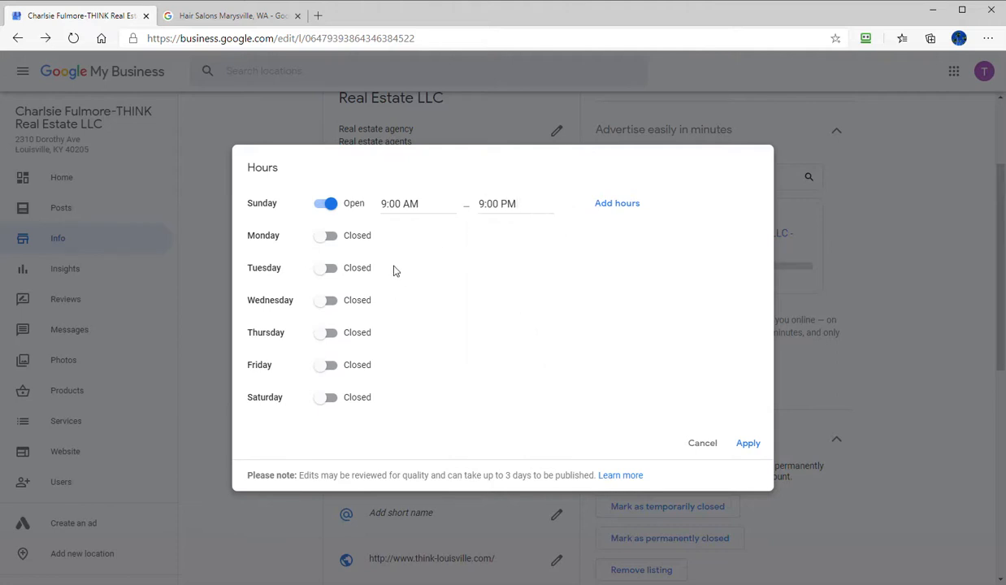
- Mark the business as open on Monday through Saturday
left_click(328, 237)
left_click(328, 269)
left_click(328, 301)
left_click(328, 332)
left_click(329, 365)
left_click(329, 397)
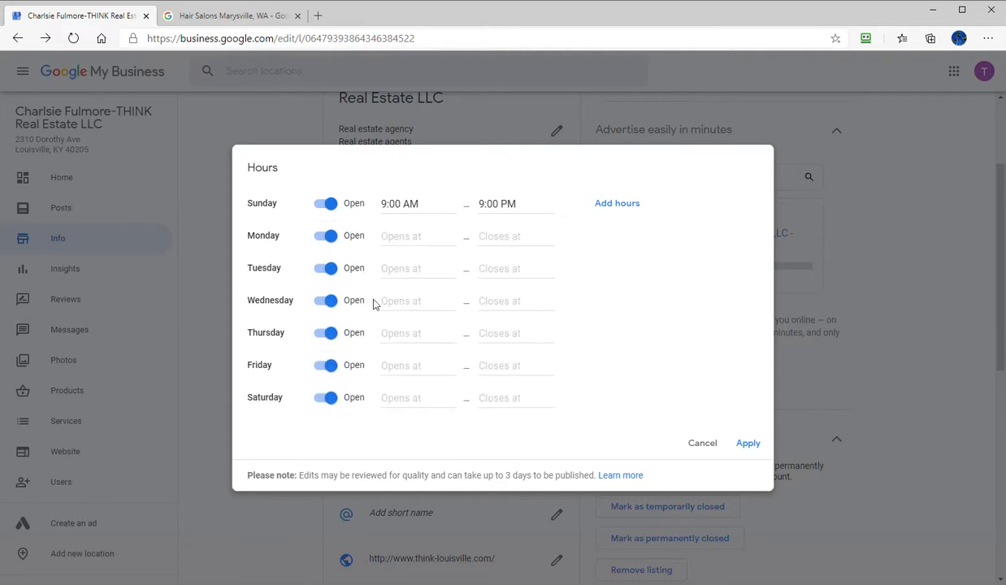
- Set the opening time to 9:00 AM for Monday, Tuesday and Wednesday
left_click(392, 236)
type("9:00 AM")
left_click(426, 298)
left_click(398, 273)
type("9")
left_click(426, 331)
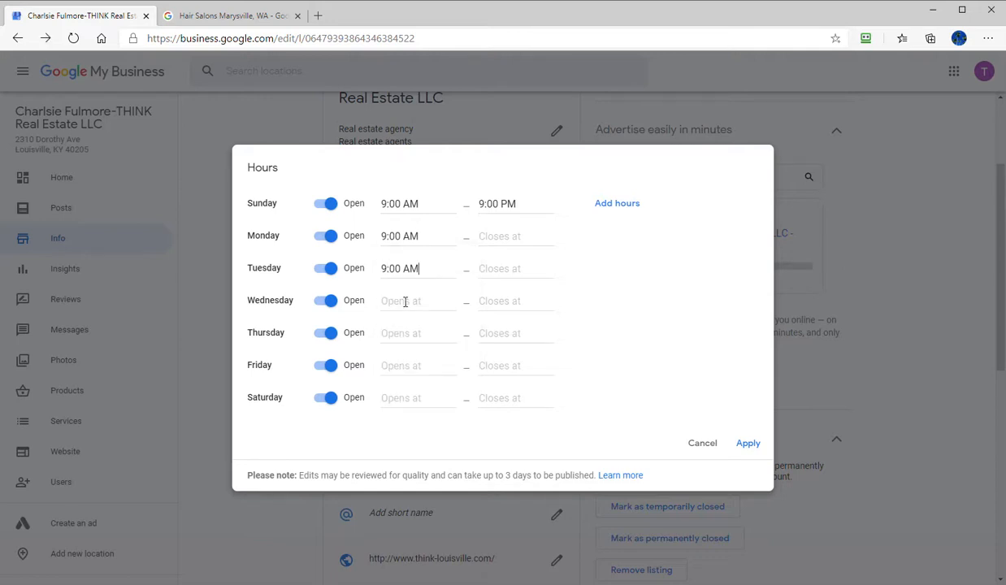
left_click(403, 300)
type("9:00 AM")
left_click(410, 364)
- Set the opening time to 9:00 AM for Thursday, Friday and Saturday
left_click(403, 333)
type("9")
left_click(419, 395)
left_click(405, 362)
left_click(409, 428)
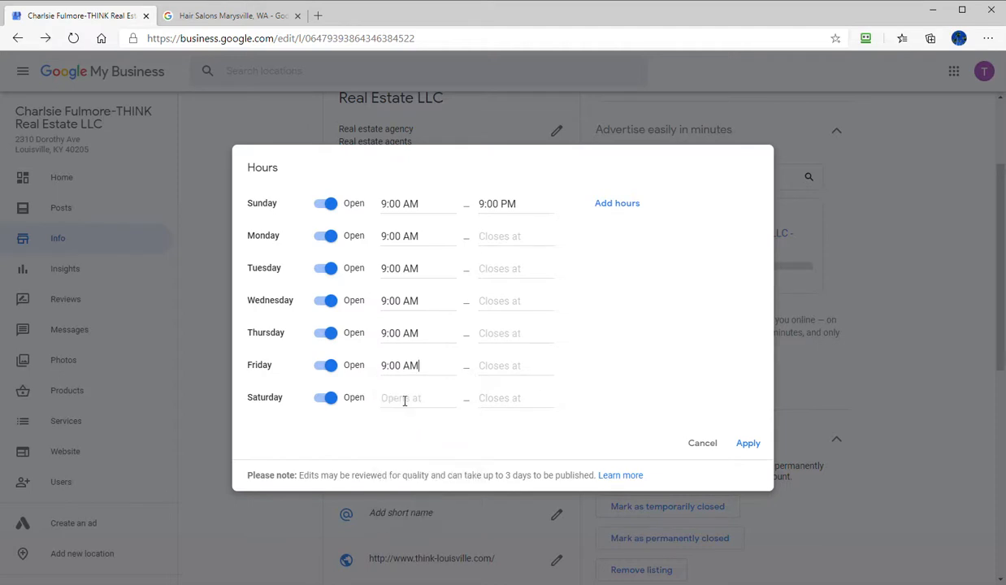
left_click(404, 398)
type("9")
left_click(419, 460)
- Set the closing time to 9:00 PM for Monday, Tuesday and Wednesday
left_click(525, 236)
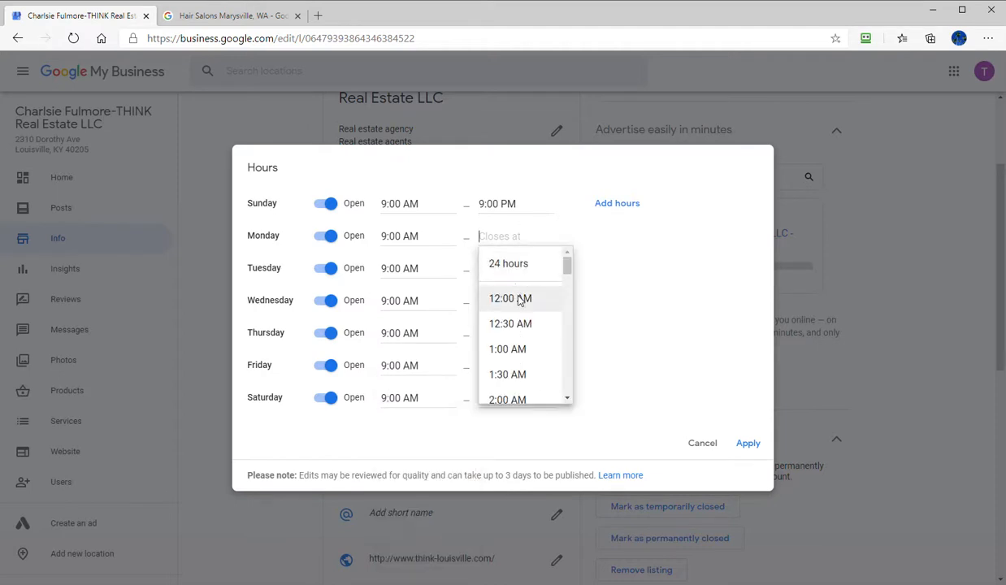
type("9")
left_click(521, 351)
left_click(514, 273)
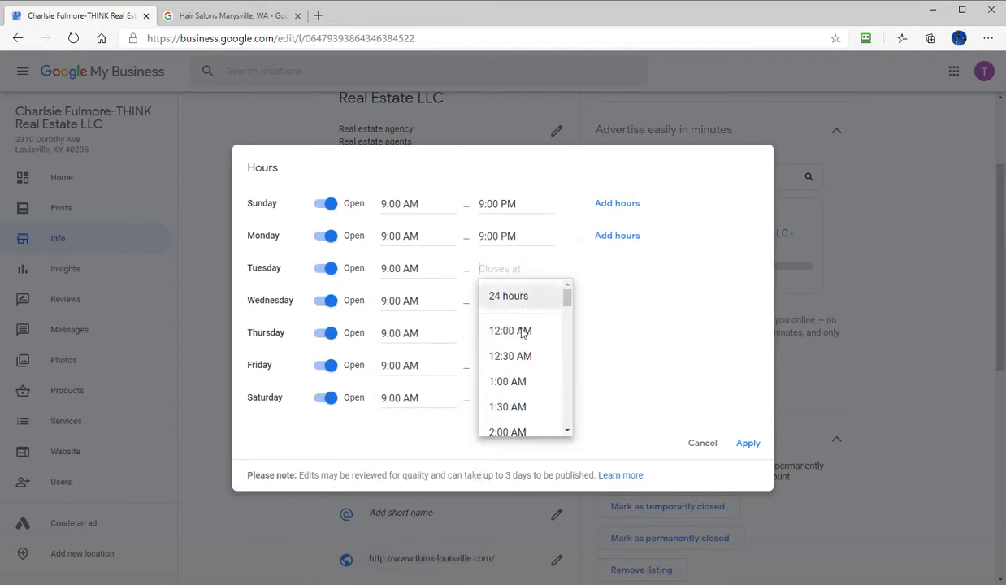
type("9")
left_click(526, 383)
left_click(503, 301)
type("9")
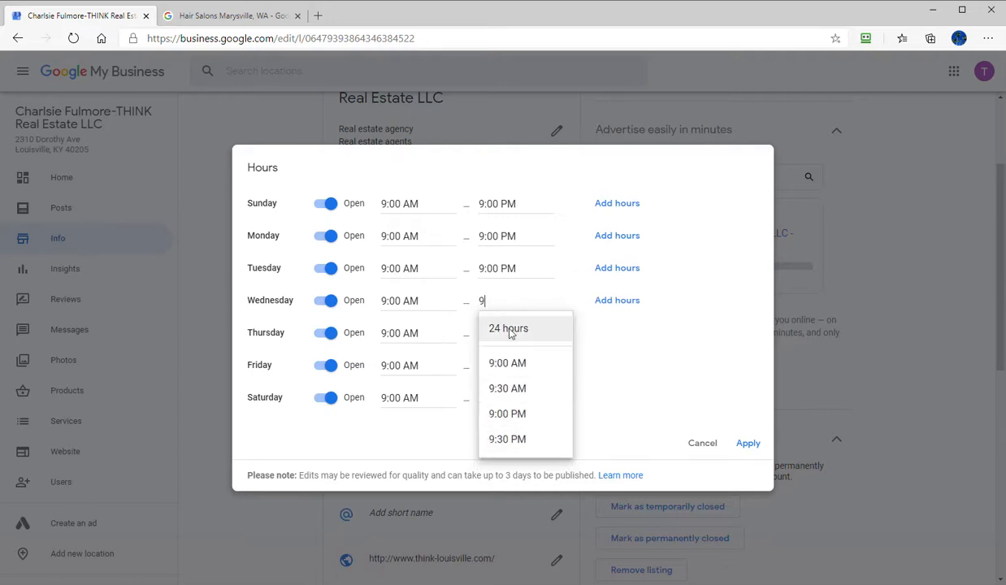
left_click(520, 415)
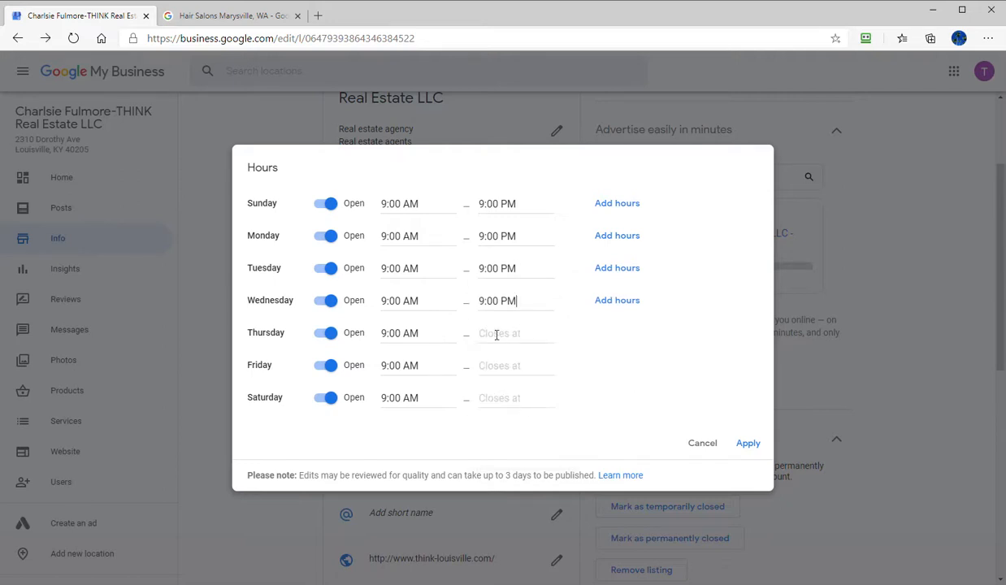
- Set the closing time to 9:00 PM for Thursday, Friday and Saturday, and apply the business hours
left_click(496, 336)
type("9")
left_click(523, 447)
left_click(508, 366)
type("9")
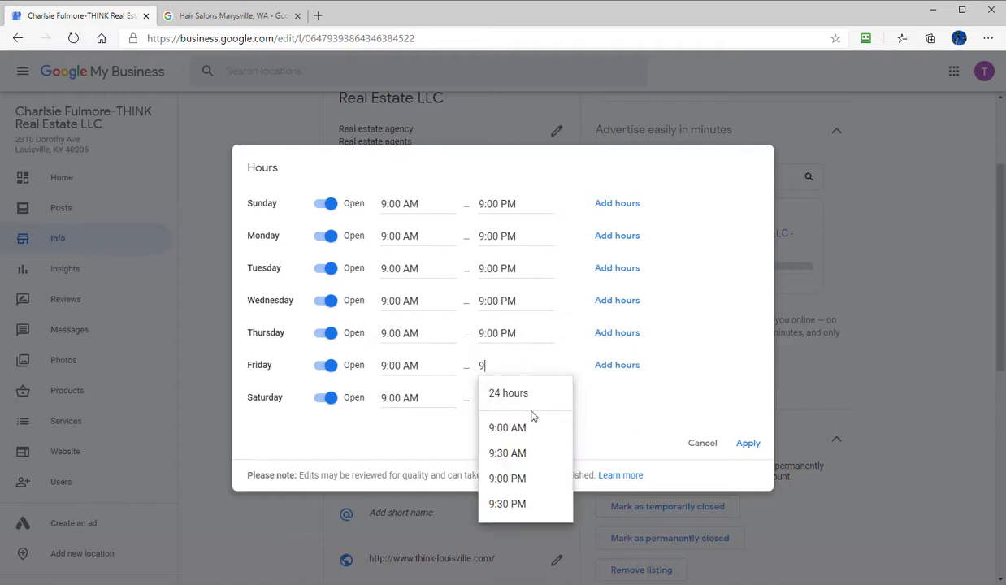
left_click(516, 483)
left_click(521, 400)
type("9")
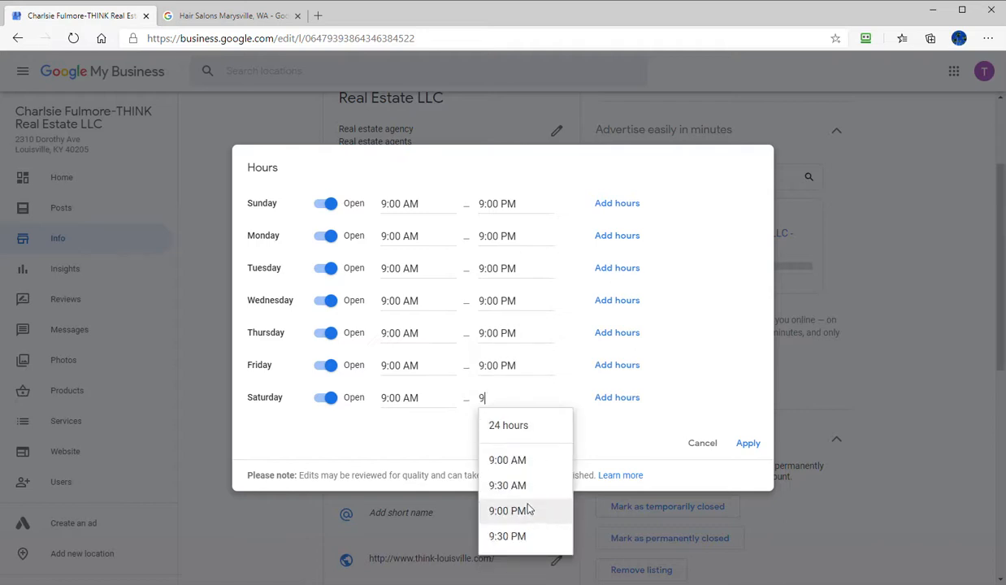
left_click(527, 512)
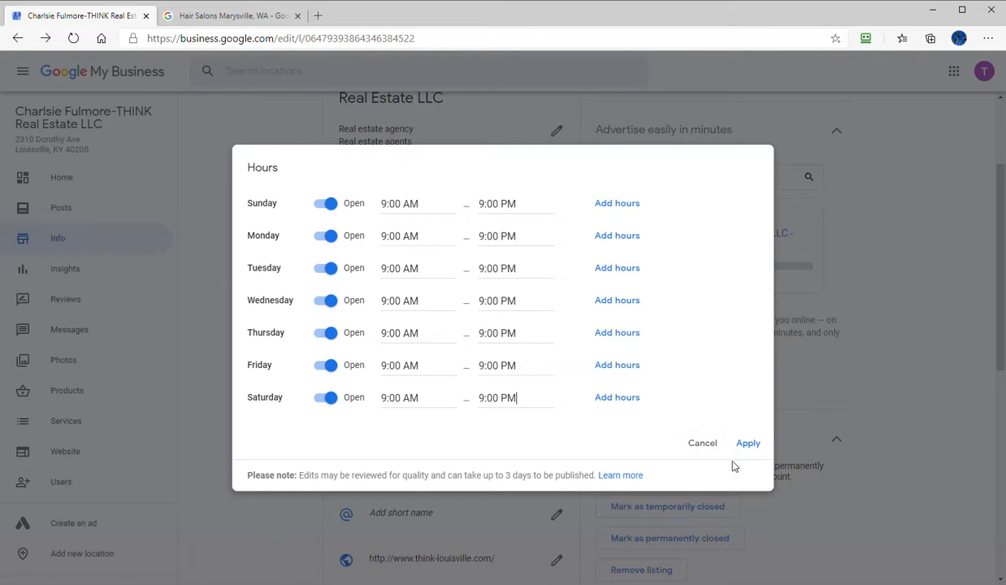
left_click(748, 446)
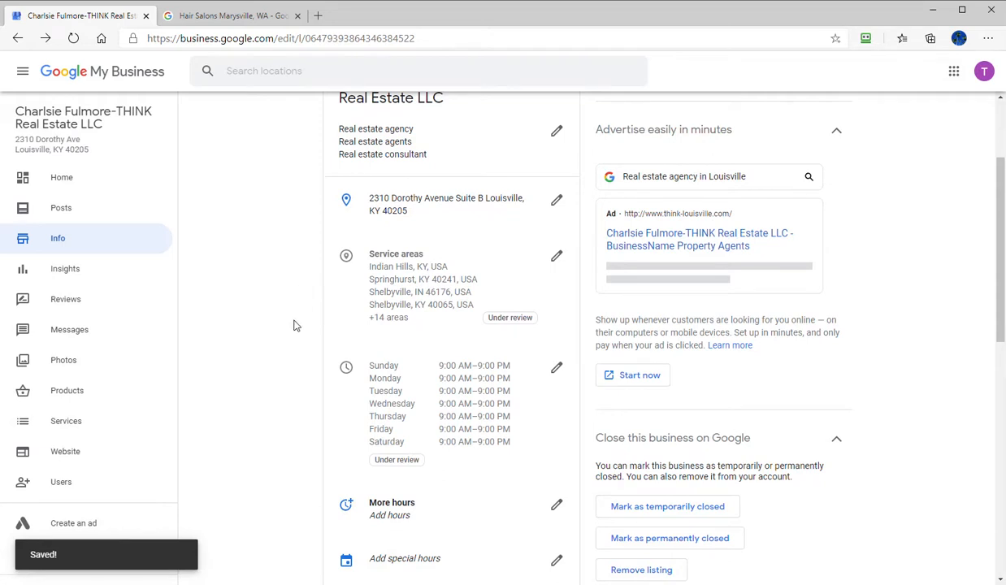
- Try to set the profile short name to "thinklouisville"
scroll(308, 319, "down", 1)
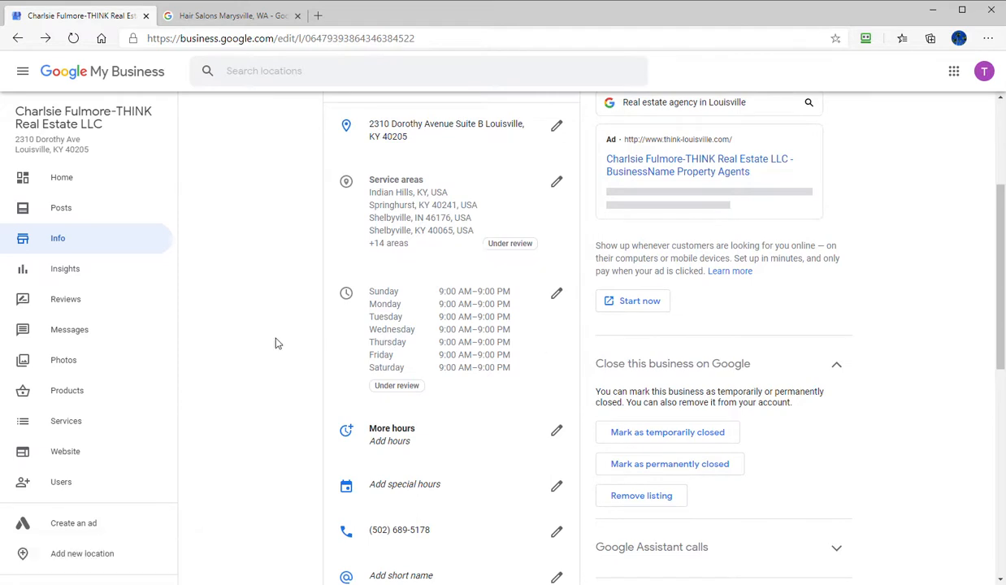
scroll(275, 343, "down", 1)
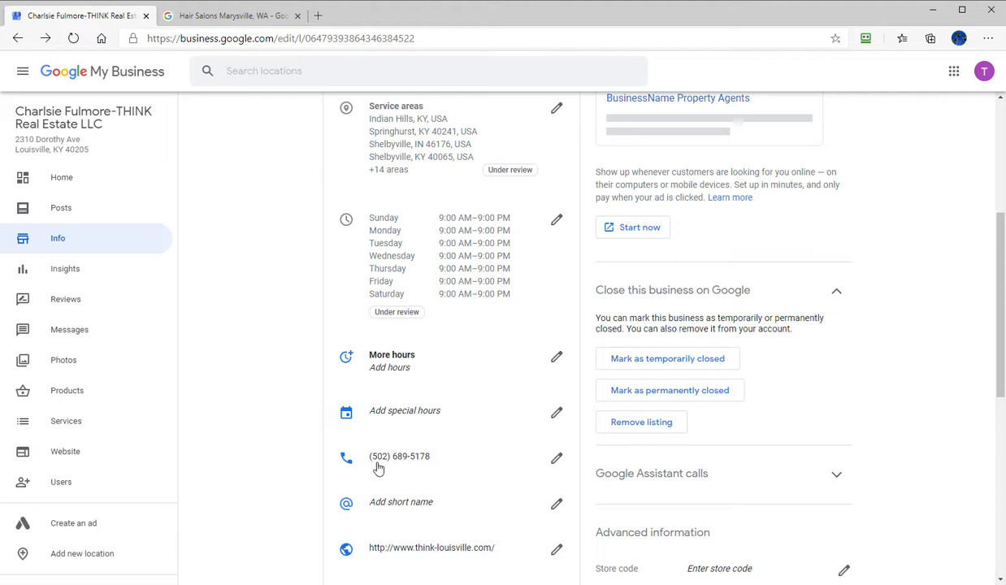
left_click(428, 505)
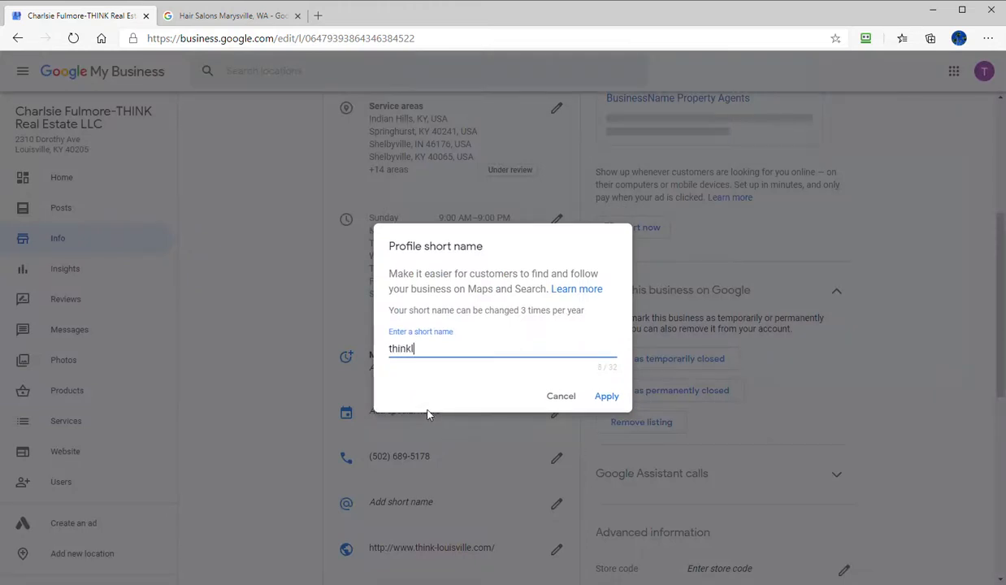
type("thinklouisville")
left_click(603, 397)
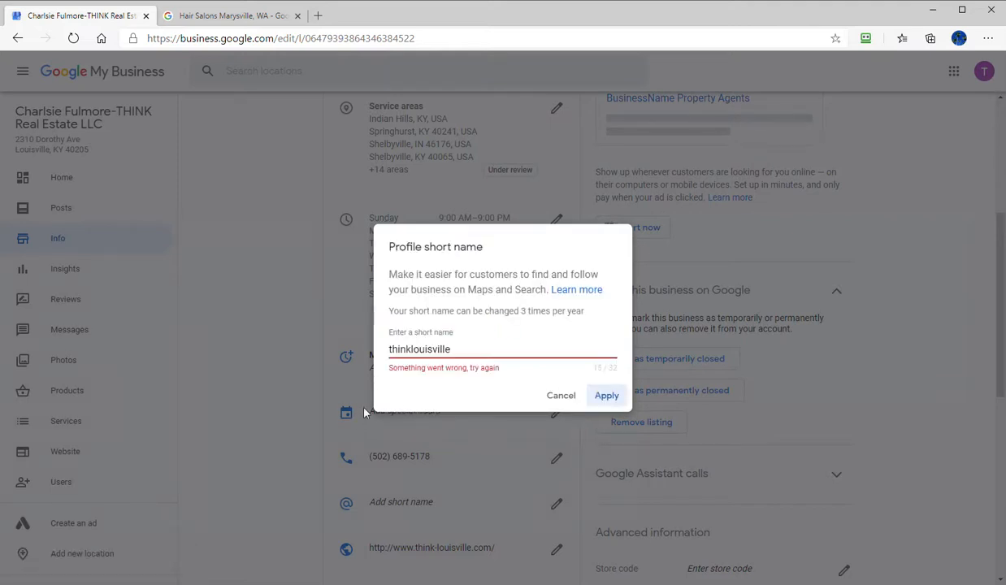
- Try "think-louisville" as the profile short name, and cancel the short name edit
left_click(487, 349)
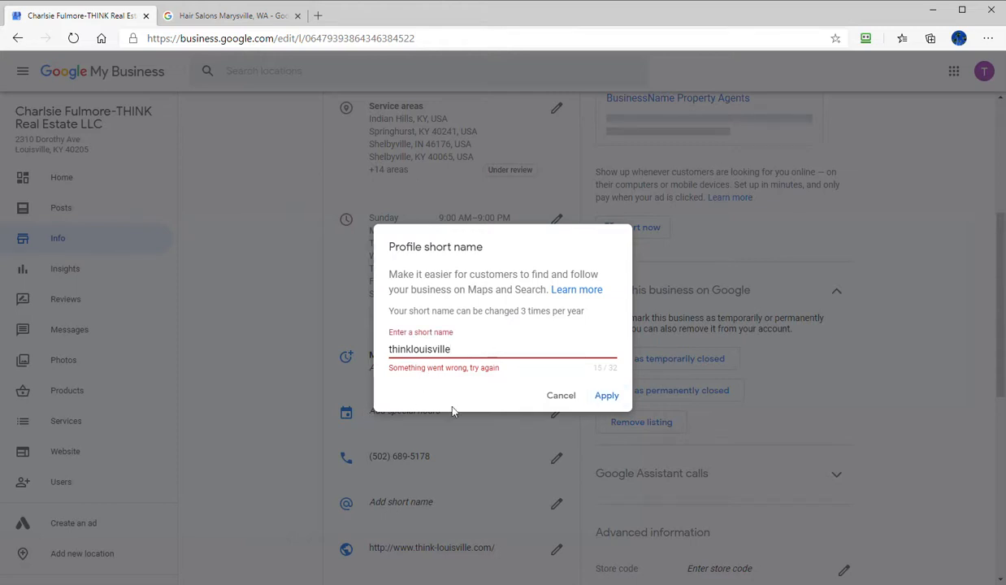
left_click_drag(452, 349, 328, 344)
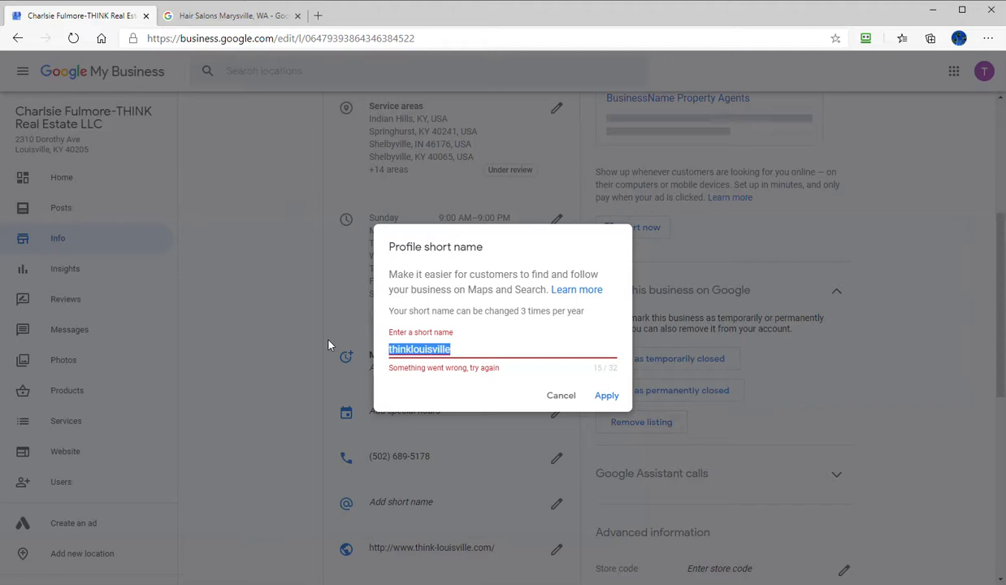
key("BackSpace")
type("think-")
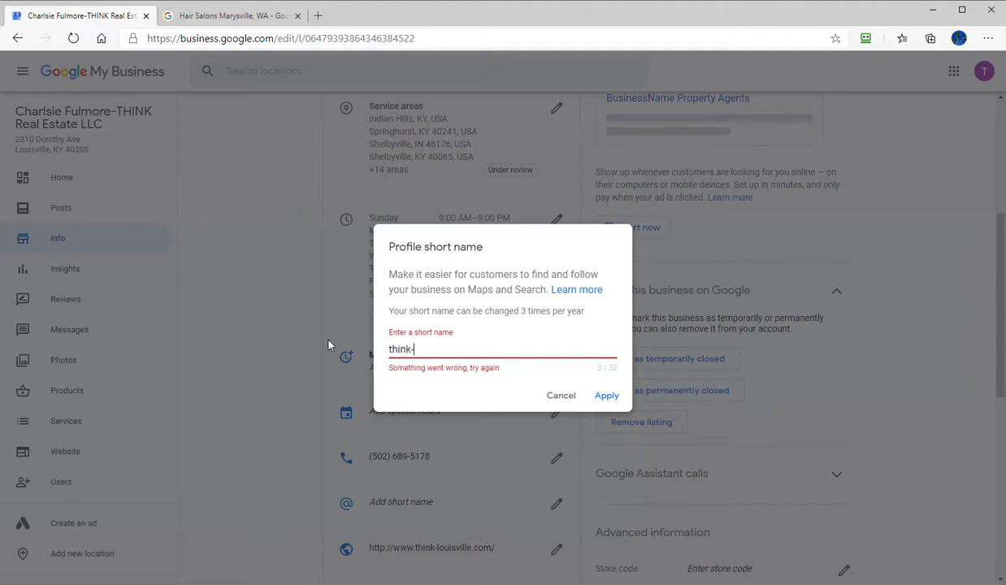
type("louisville")
left_click(605, 397)
left_click(476, 345)
left_click_drag(485, 348, 298, 308)
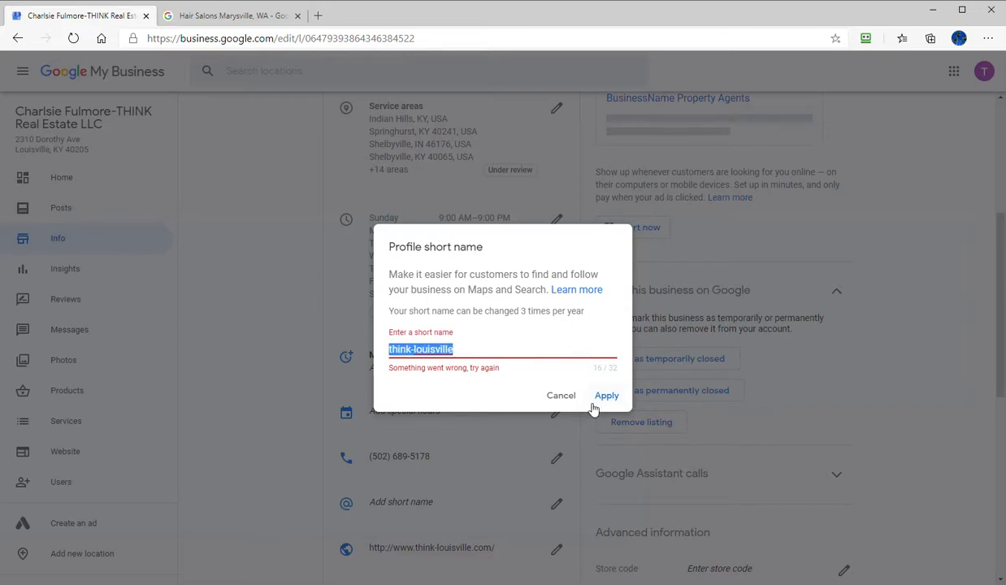
left_click(561, 396)
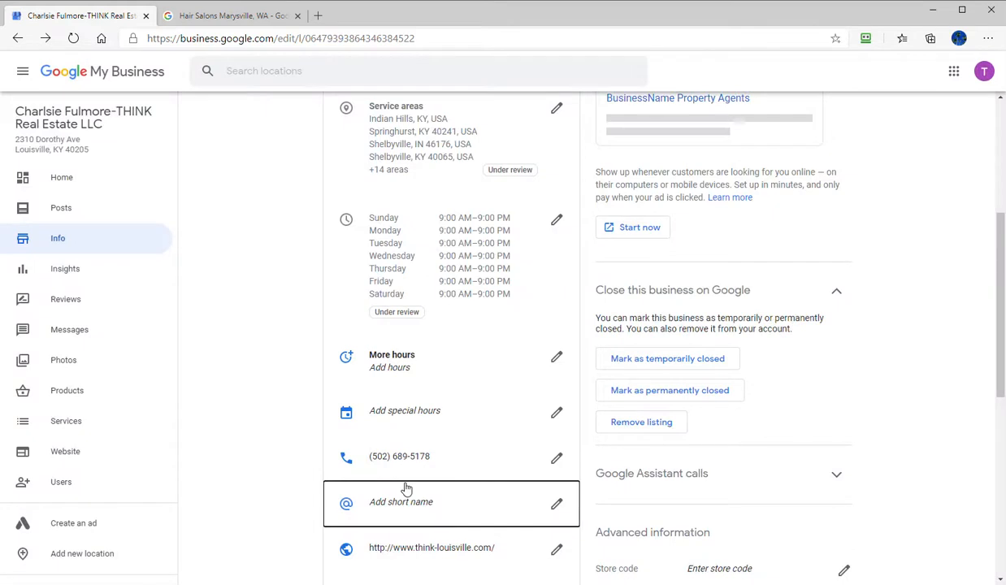
scroll(445, 492, "down", 2)
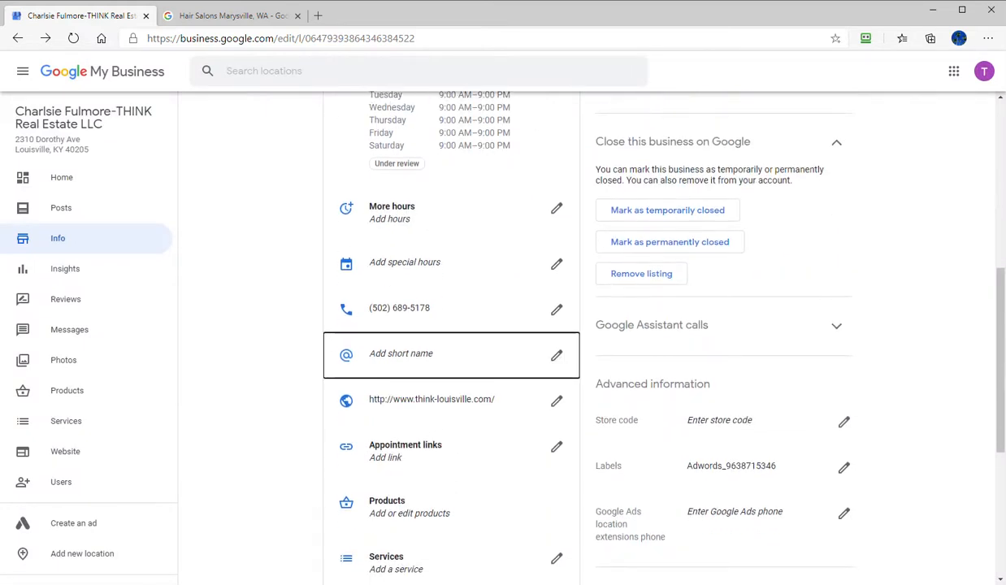
key("alt+Tab")
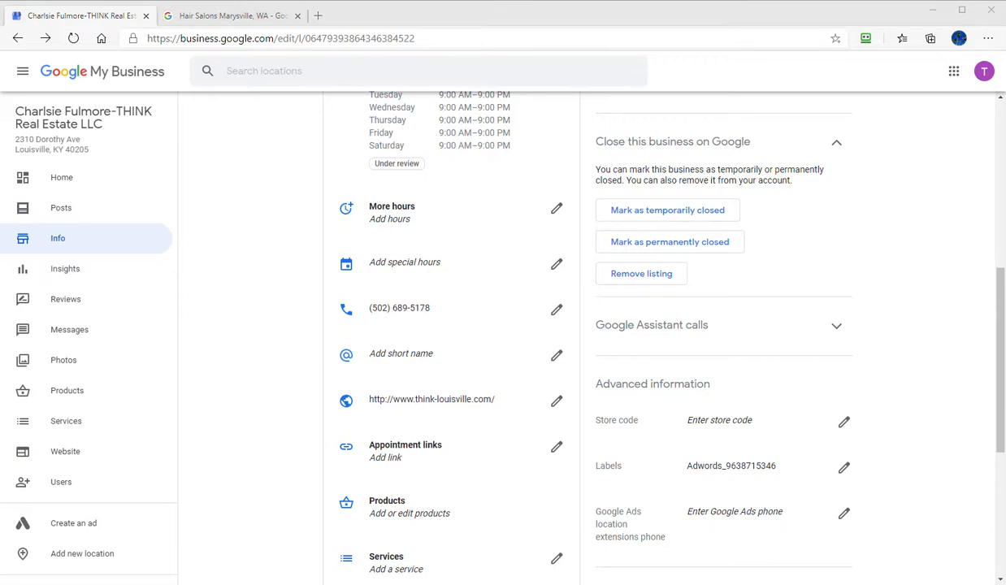
left_click(557, 447)
type("https://www.thinklouisville.com/contact/")
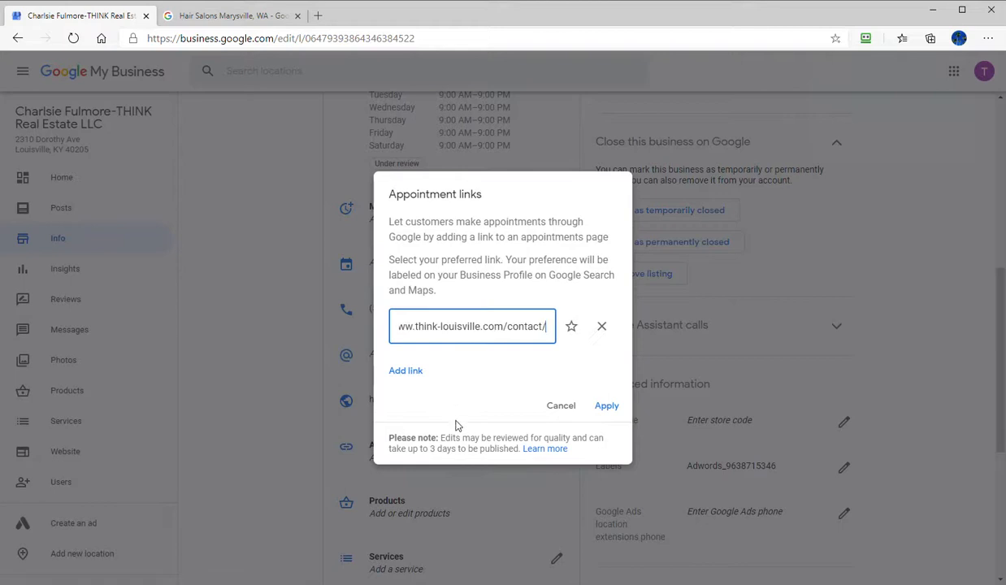
left_click(603, 409)
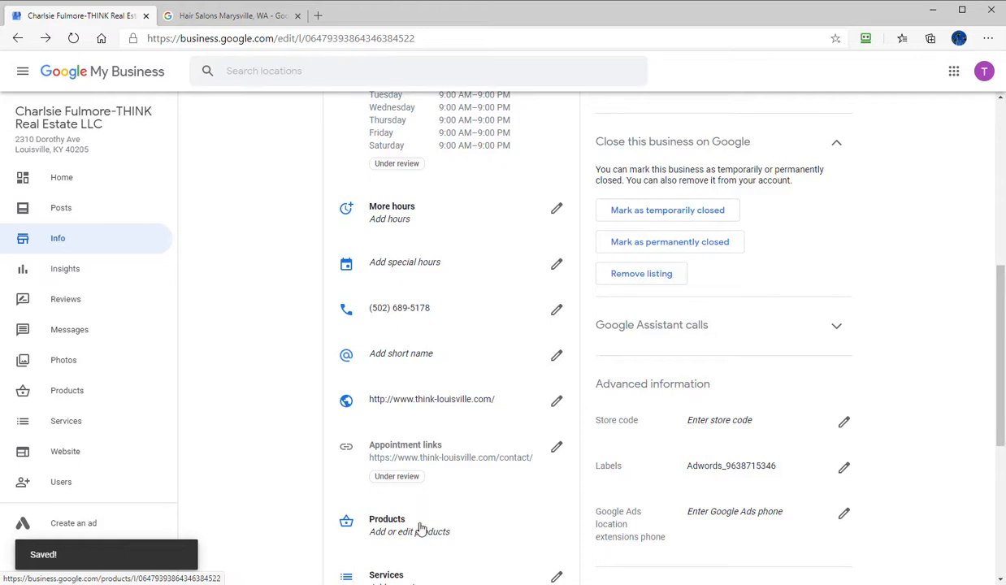
- Add the custom services "Real Estate Agents" and "Realtor" under the Real estate agency primary category
scroll(455, 464, "down", 4)
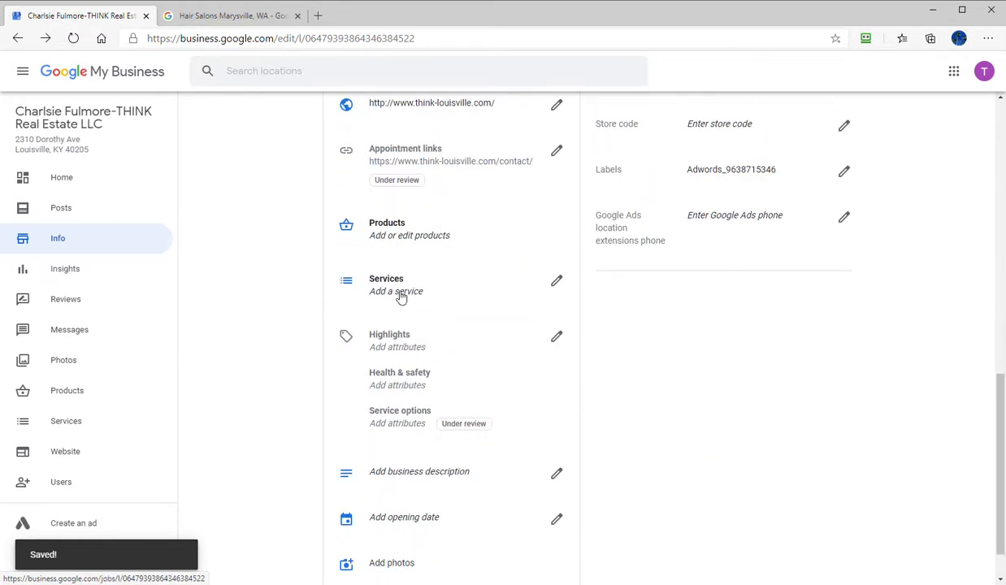
left_click(401, 296)
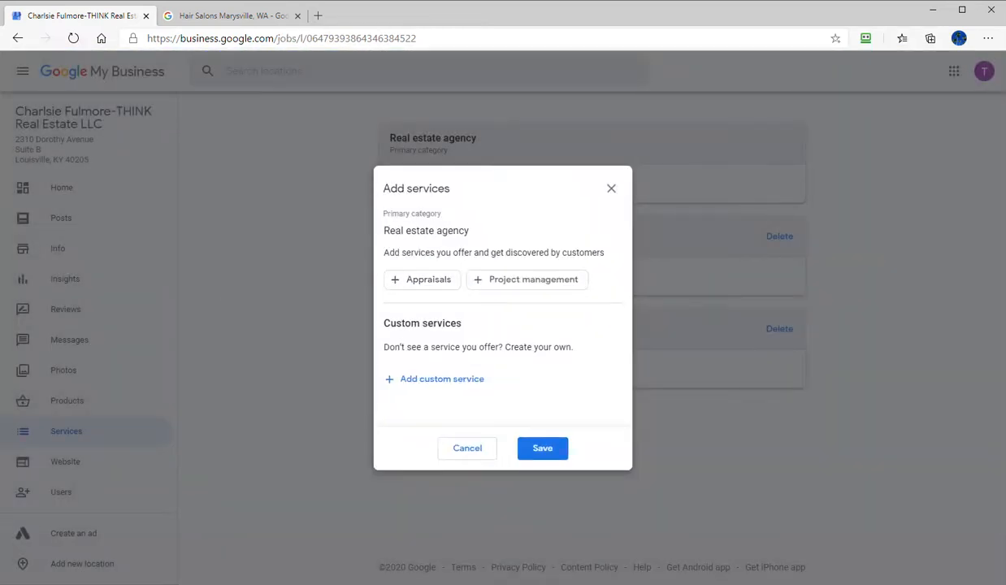
left_click(438, 379)
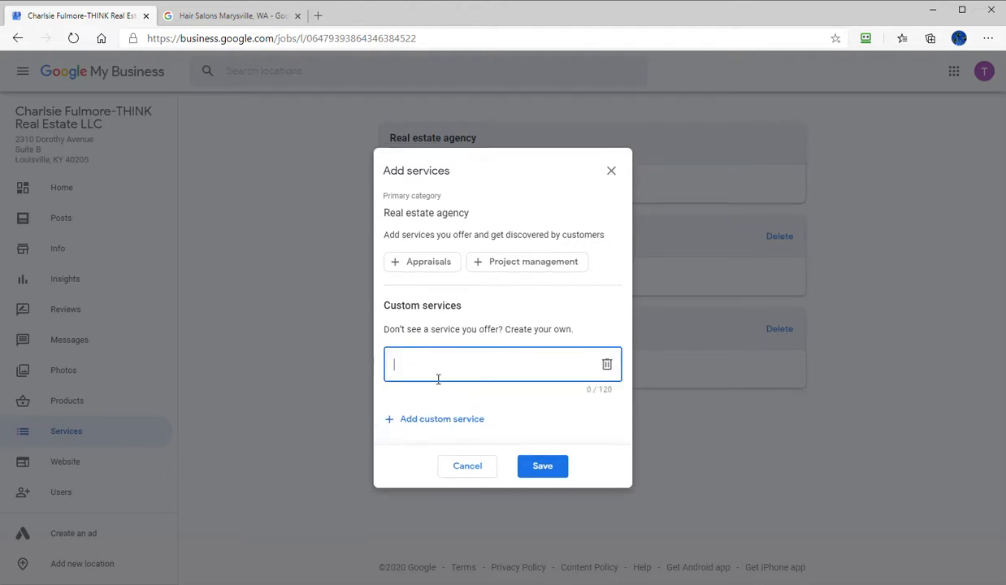
type("Real Estate Agents")
left_click(427, 419)
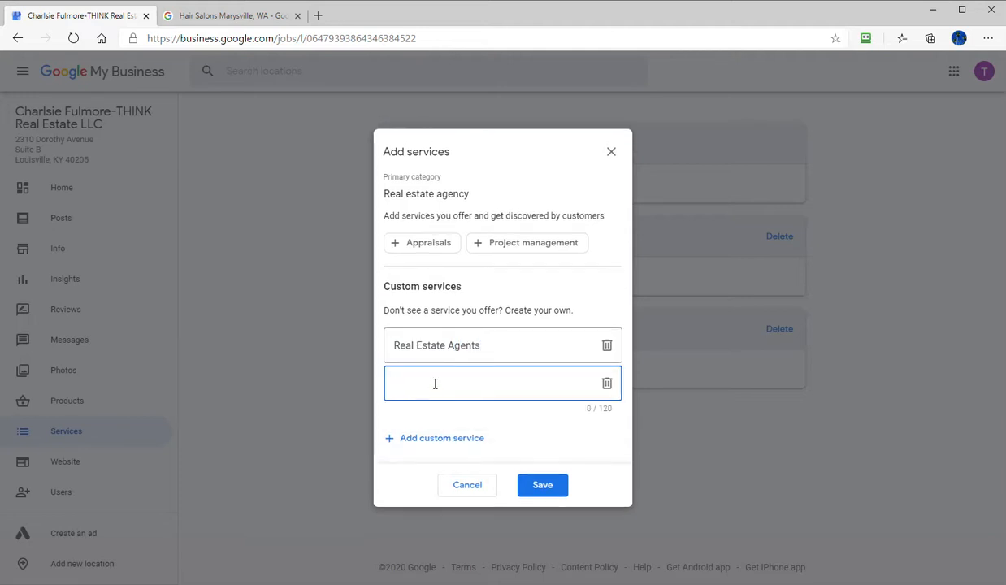
type("Realtor")
- Add a third custom service named "Greater Louisville Real Estate"
left_click(433, 439)
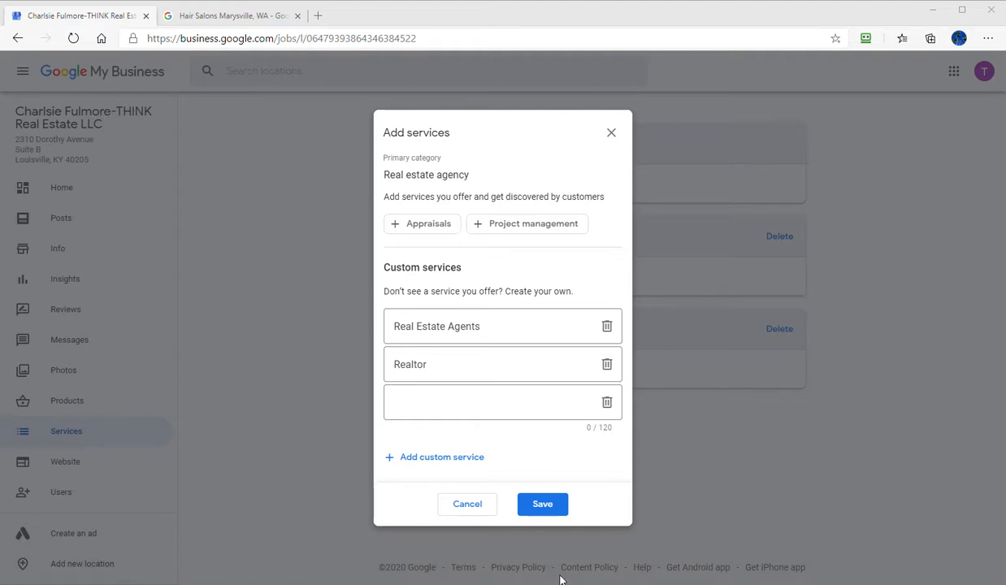
left_click(457, 411)
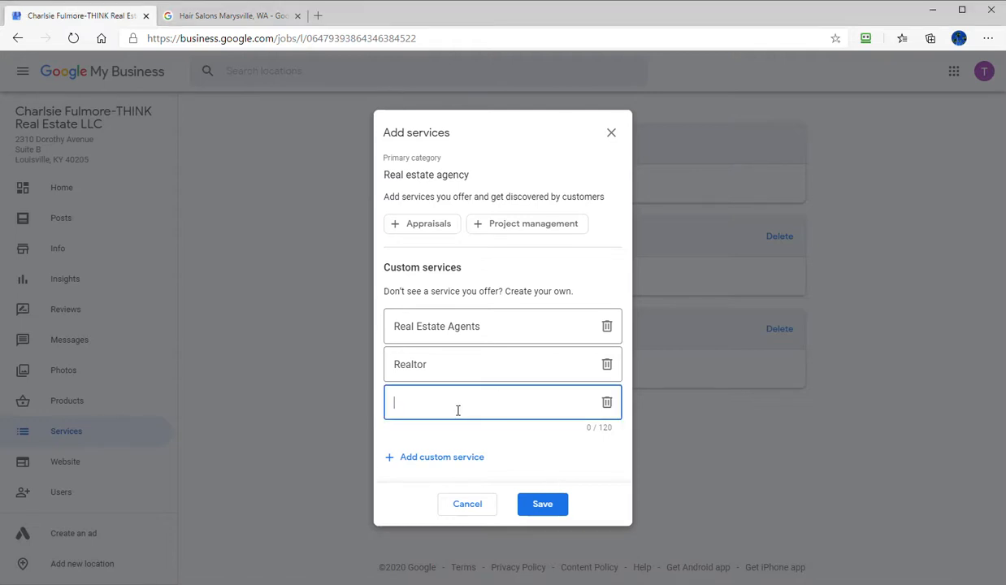
type("Greater louisville")
key("ctrl+BackSpace")
type("Louisville RE")
- Add a fourth custom service named "Selling Greater Louisville Properties"
left_click(465, 457)
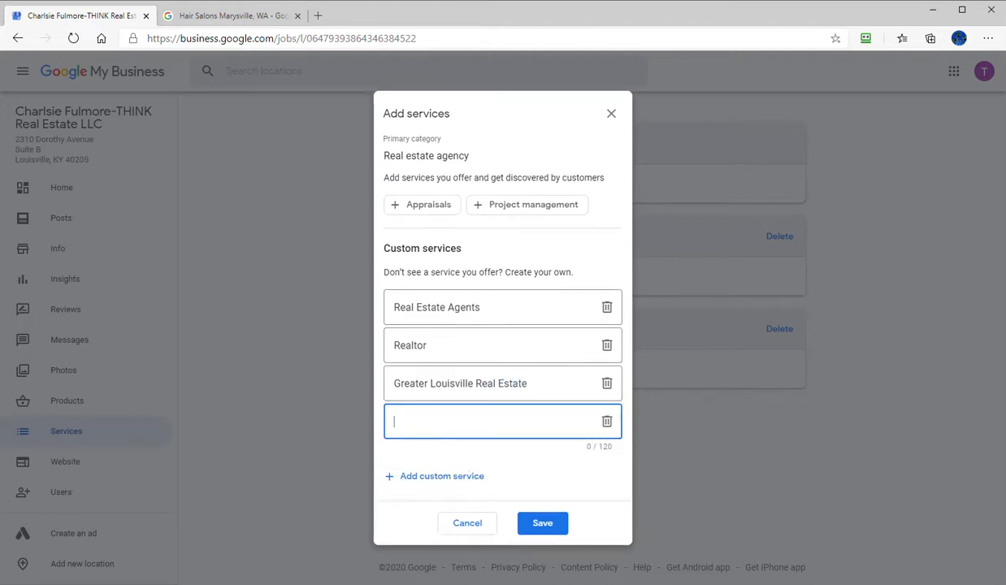
key("alt+Tab")
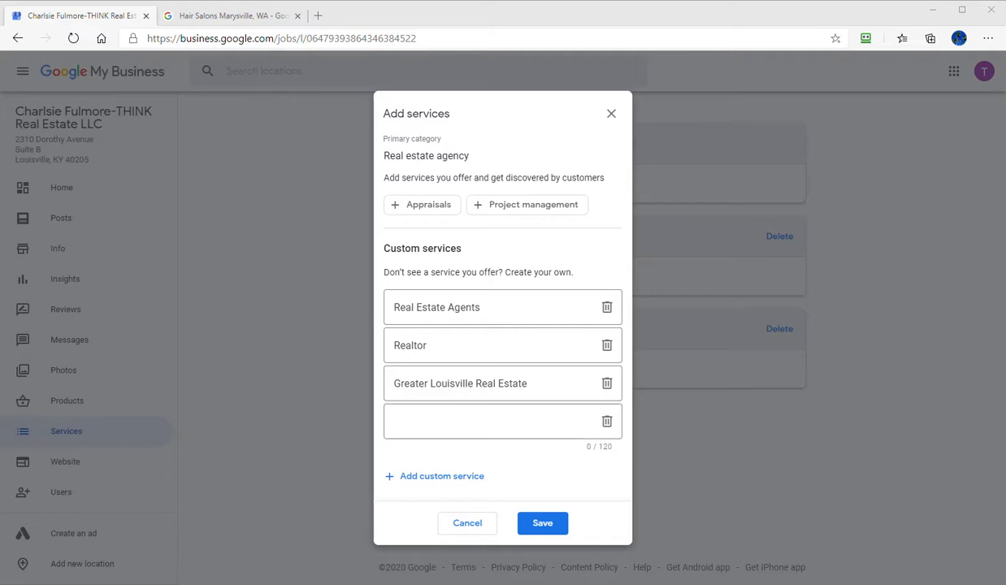
left_click(392, 424)
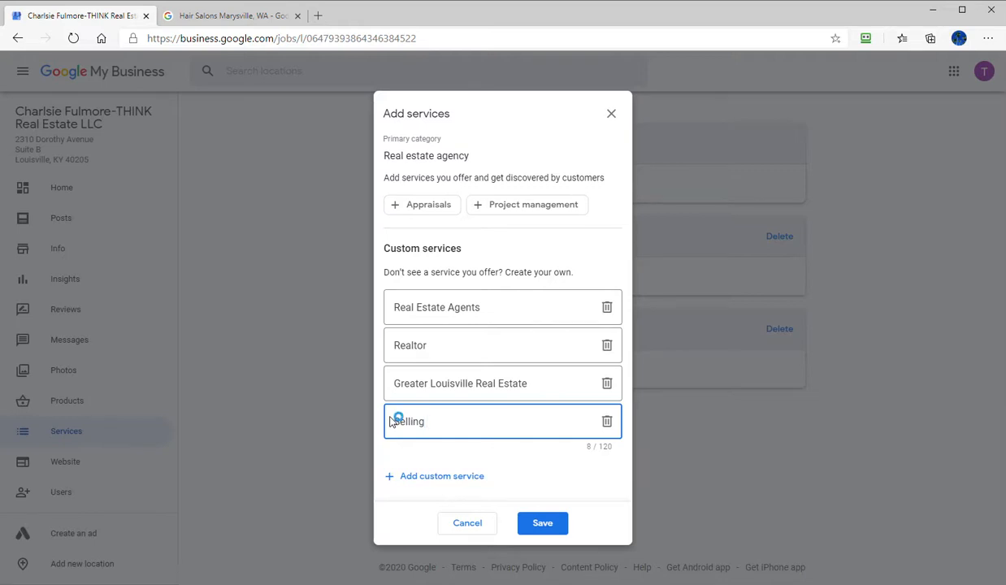
type("Selling Greater Louisvil")
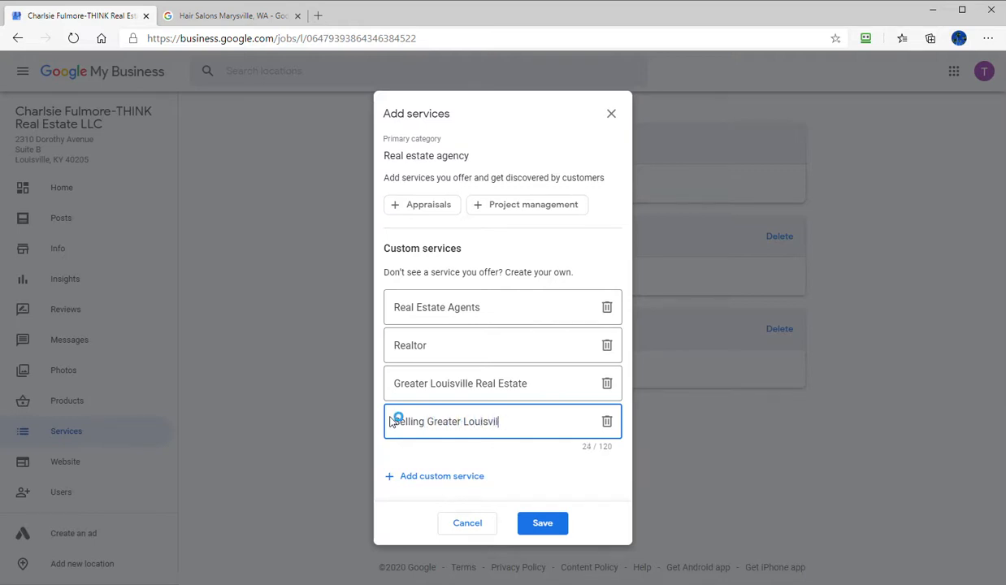
type("le Properties")
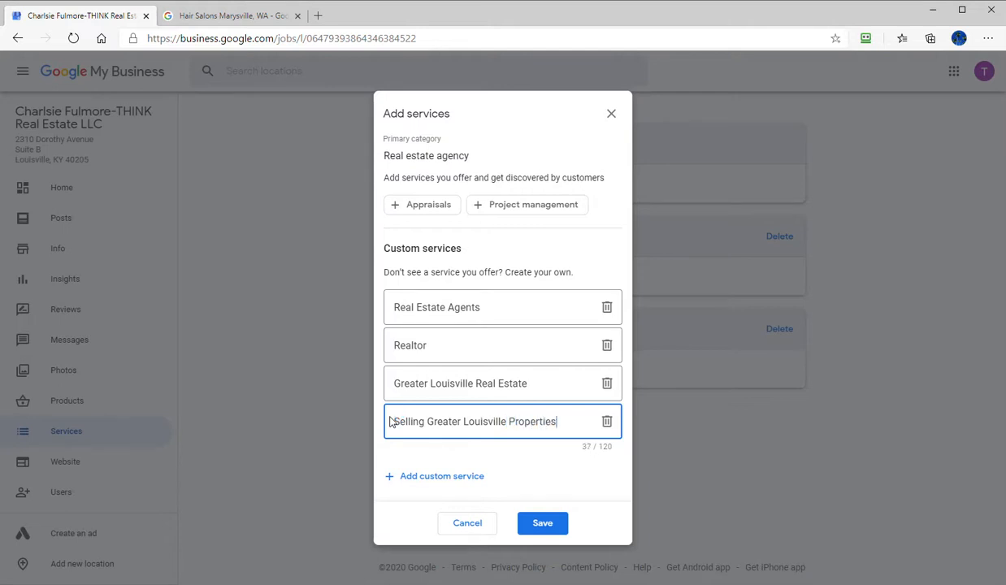
- Save the custom services and delete the "Realtor" service from the Real estate agency category
left_click(541, 524)
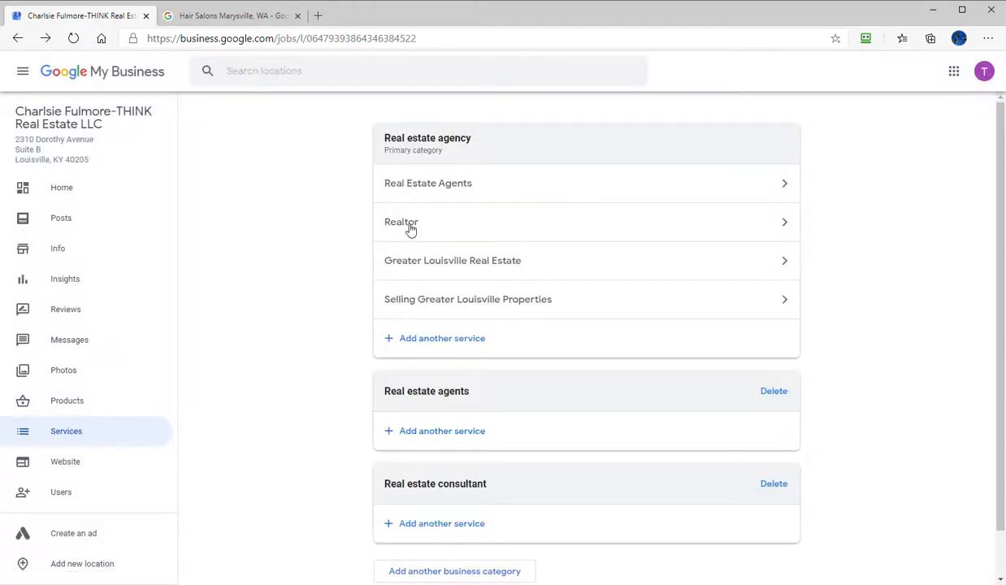
left_click(642, 222)
left_click(428, 427)
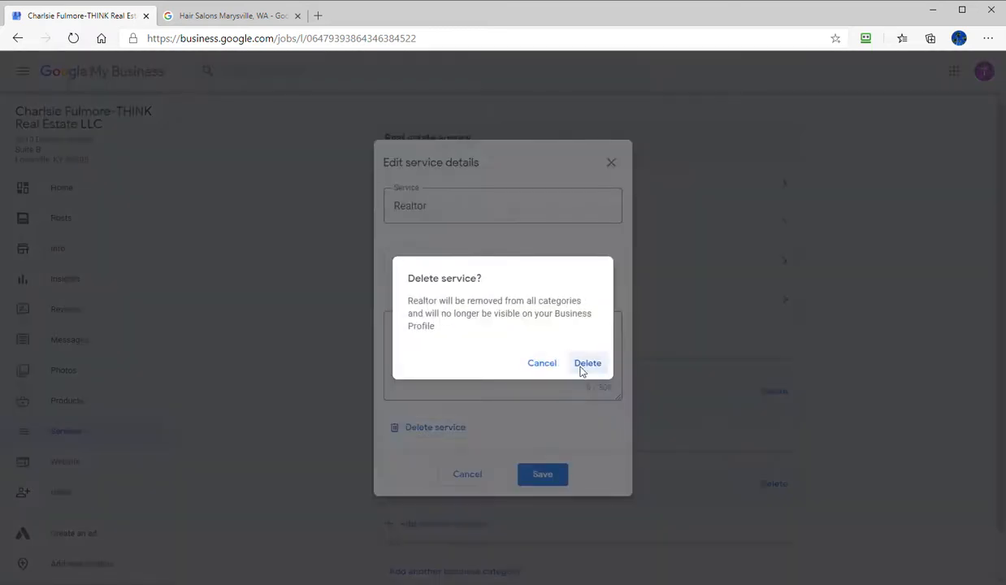
left_click(585, 364)
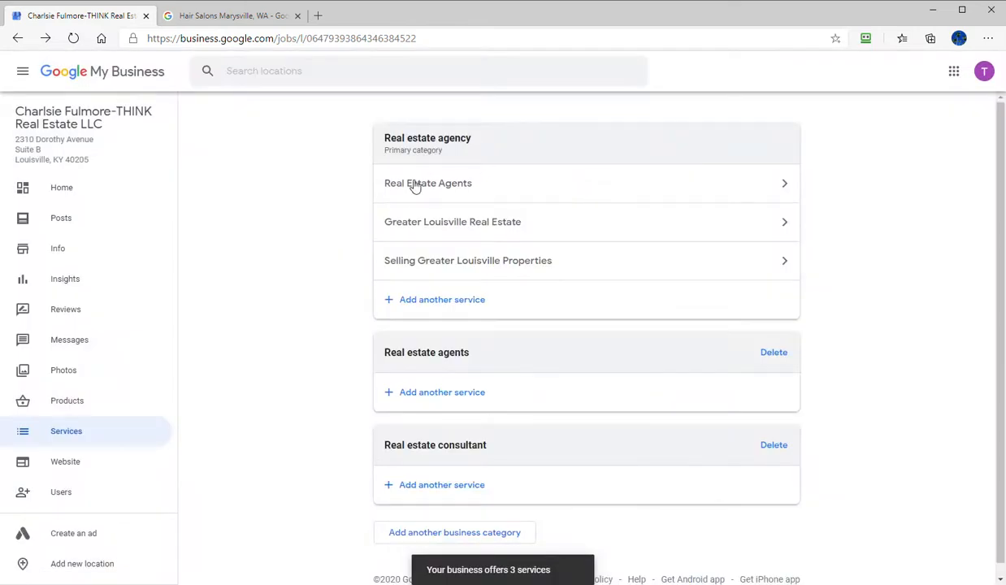
scroll(302, 379, "down", 1)
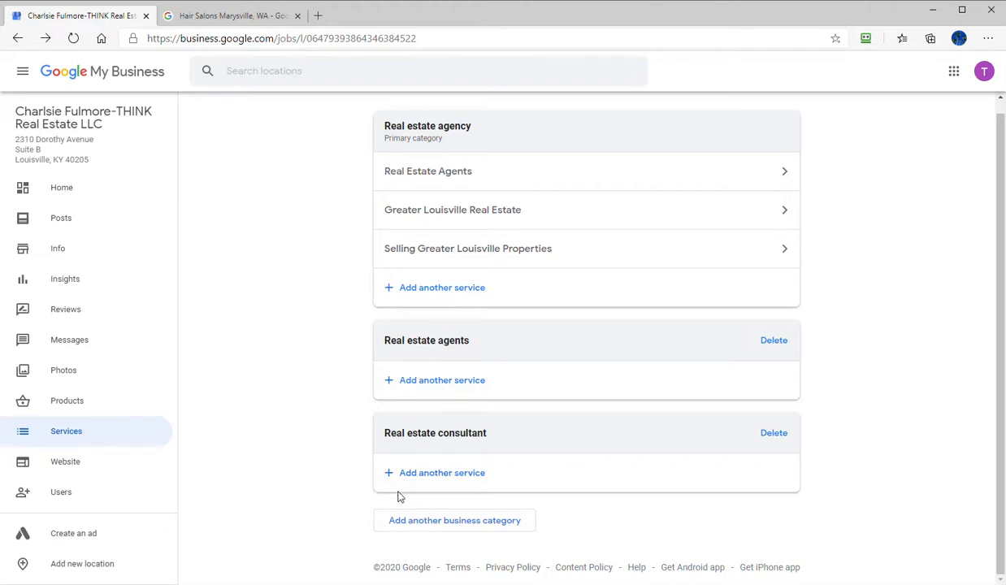
- Add the description from the client notes, beginning "Welcome to THINK-Lousiville.com, your one-stop source", as the business description and apply it
left_click(71, 258)
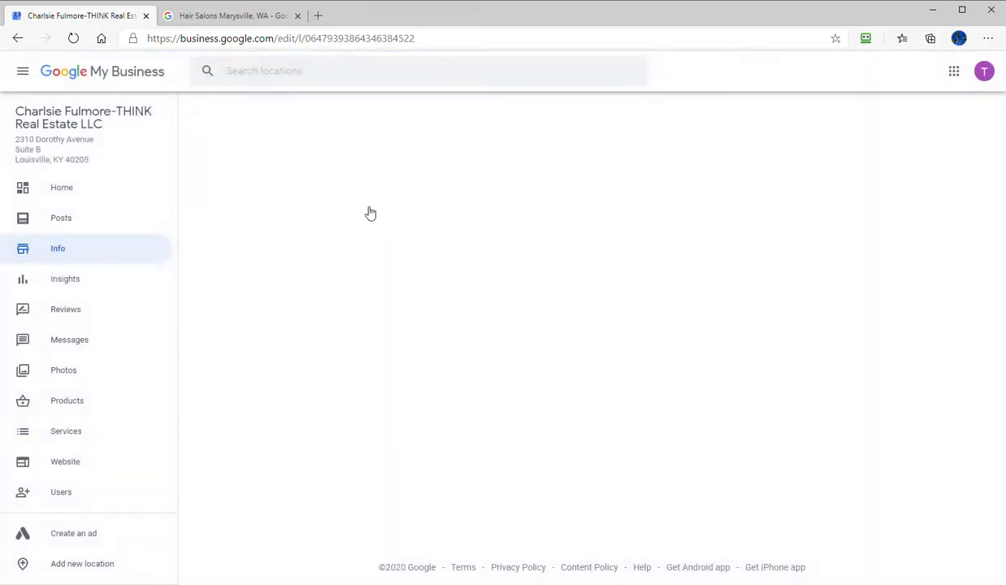
scroll(416, 318, "down", 9)
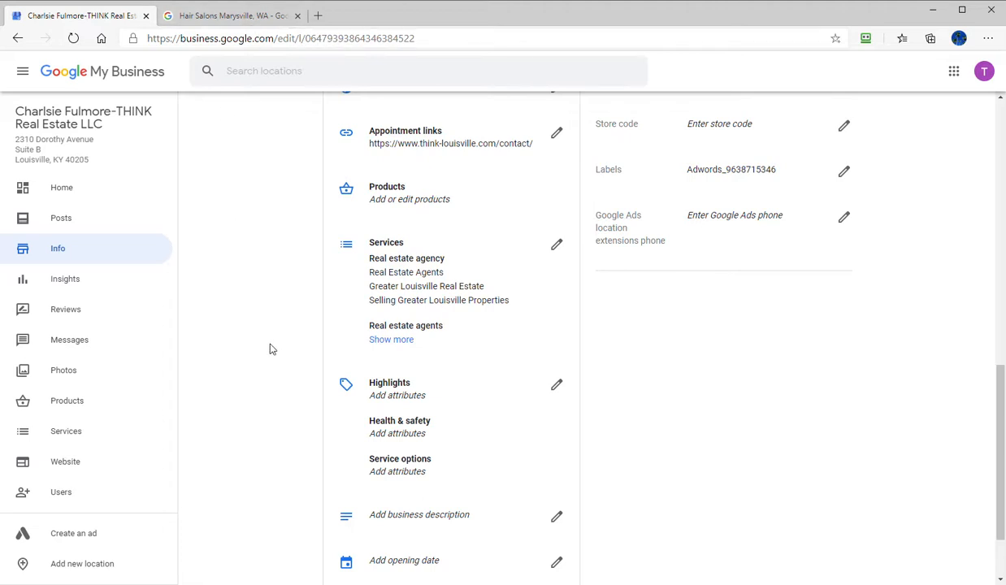
scroll(272, 349, "down", 1)
scroll(272, 349, "down", 2)
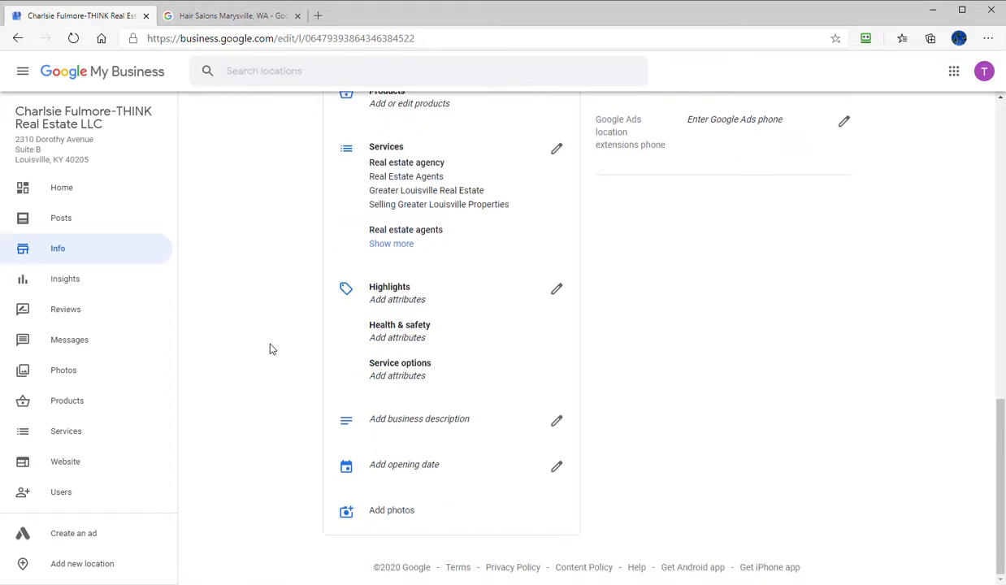
left_click(556, 420)
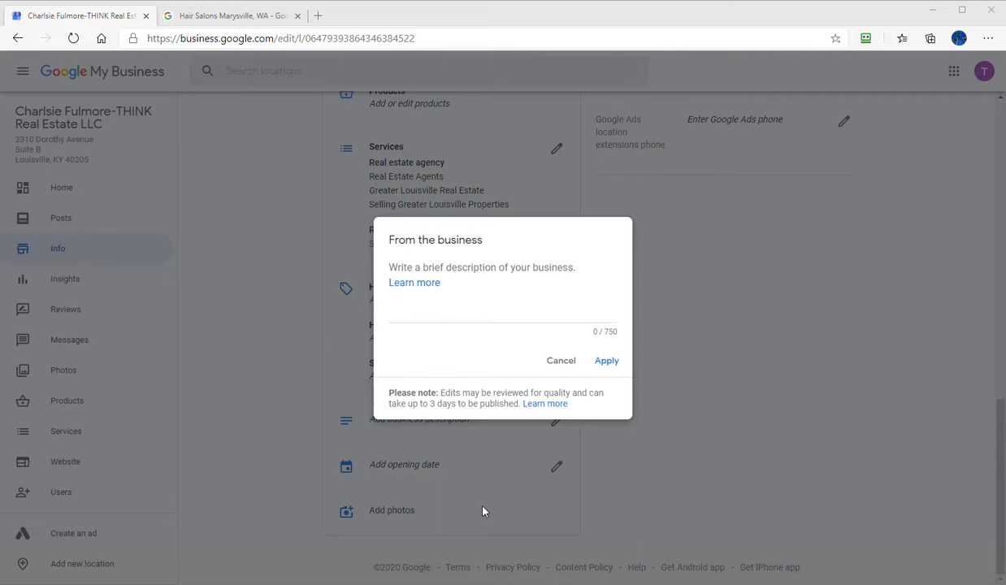
left_click(474, 315)
type("https://www.think-louisville.com/contact/")
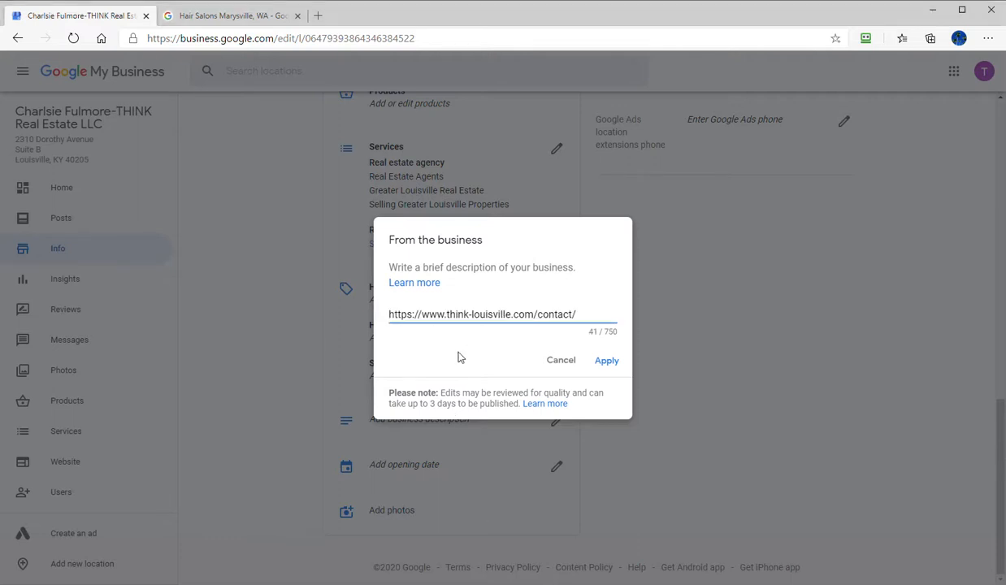
key("alt+Tab")
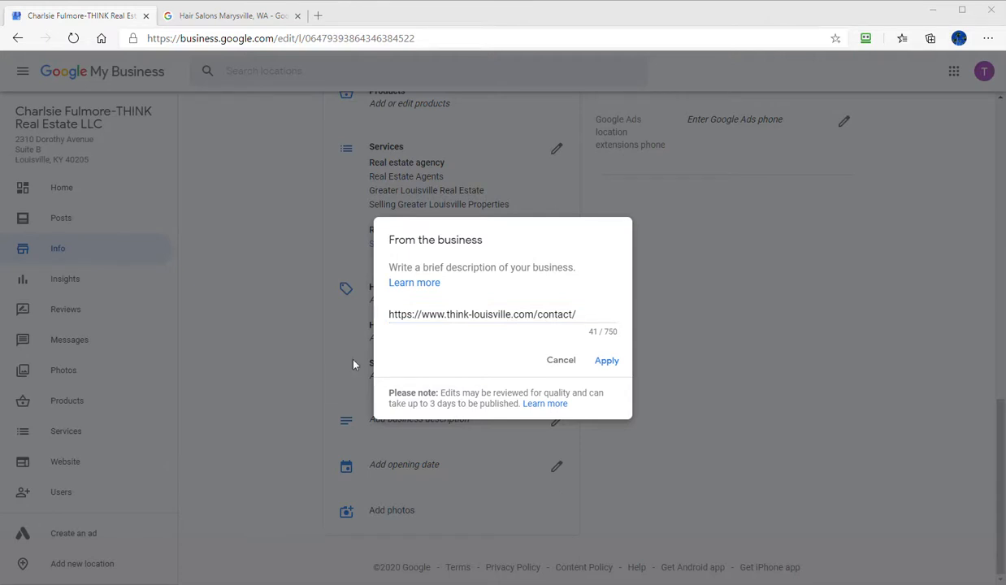
key("alt+Tab")
key("ctrl+a")
type("Welcome to THINK-Lousiville.com, your one-stop source for Greater Louisville and Southern Indiana Real Estate. Use our state-of-the-art property search, including an interactive map search, to find homes for sale in Greater Louisville, KY and Souther Indiana. These listings are updated daily from the MLS, or use our Community Guide to help you in your search for Greater Louisville or Southern Indiana real estate listings. Our community searches will keep you up to date with the latest properties in the areas you are interested in.")
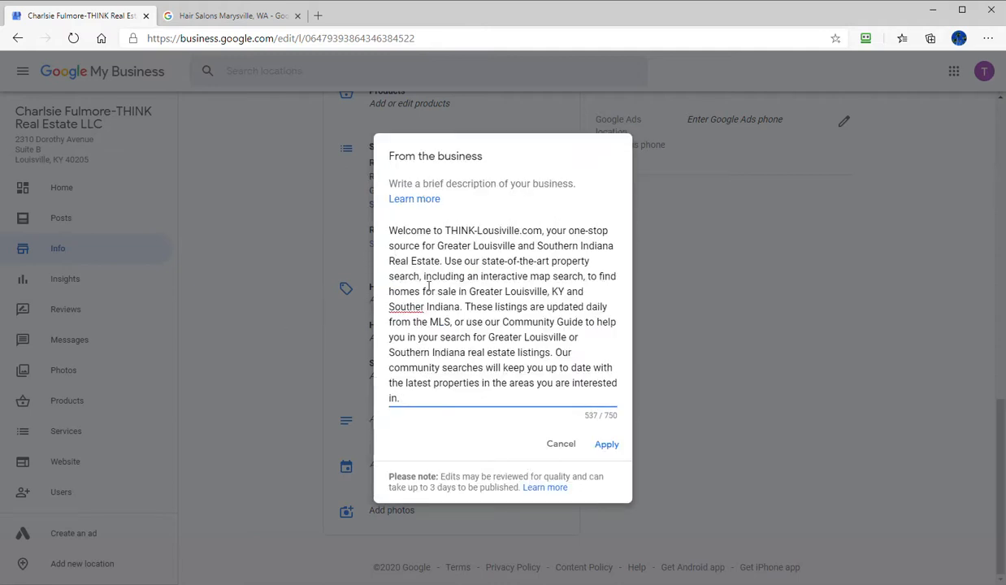
left_click(608, 449)
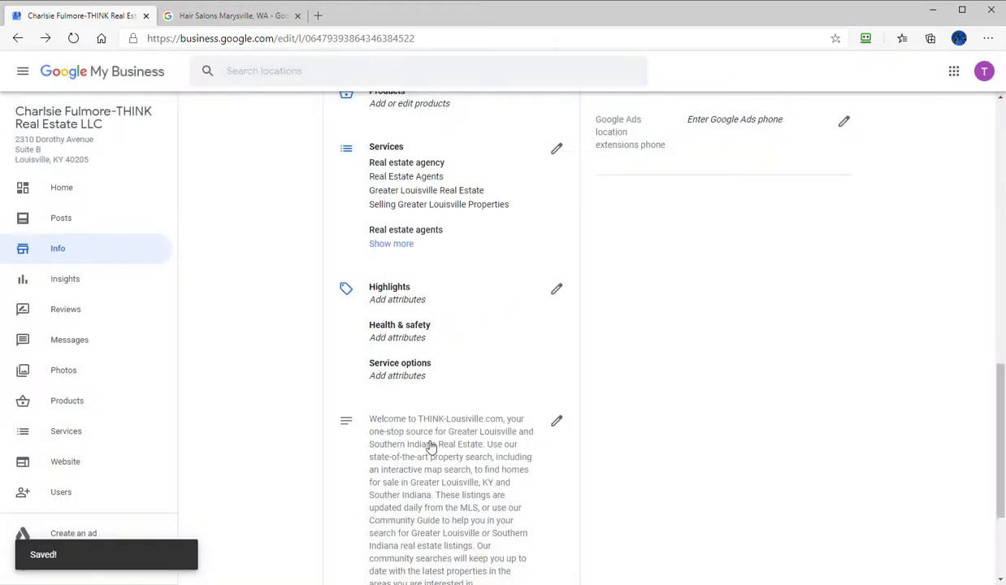
- Review the listing's info from the business description back up to the business name
scroll(426, 407, "down", 2)
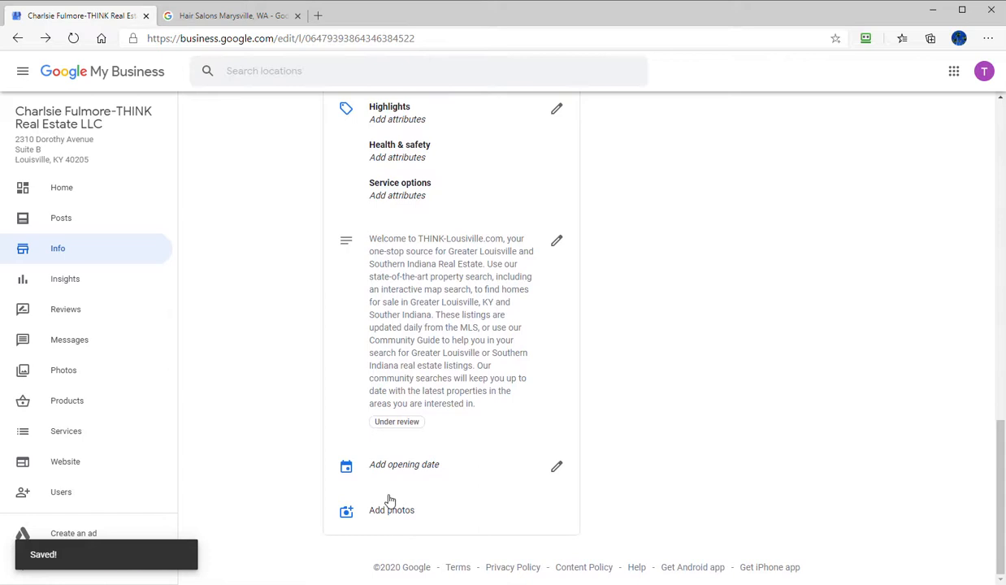
scroll(382, 509, "up", 3)
scroll(387, 489, "down", 3)
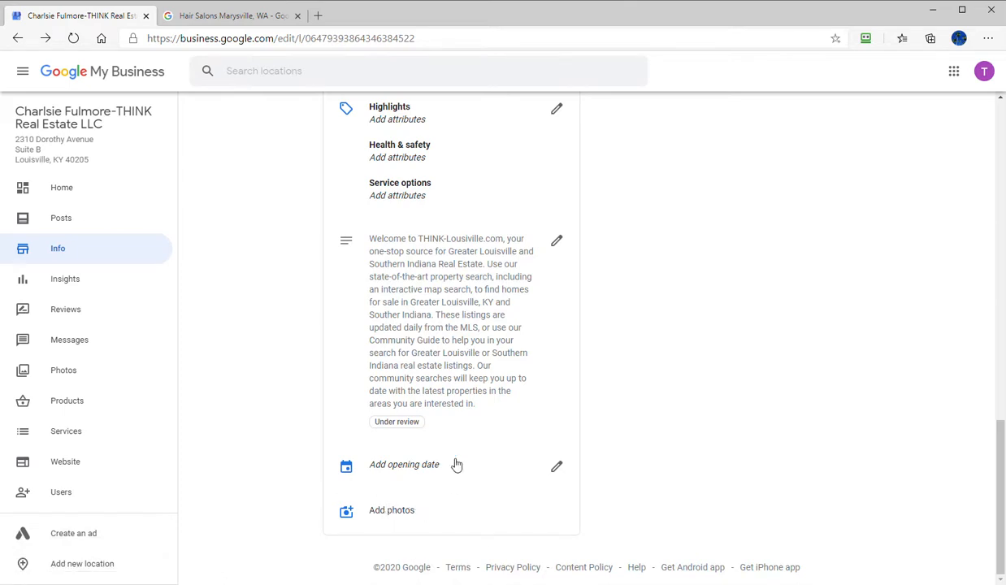
scroll(719, 467, "up", 6)
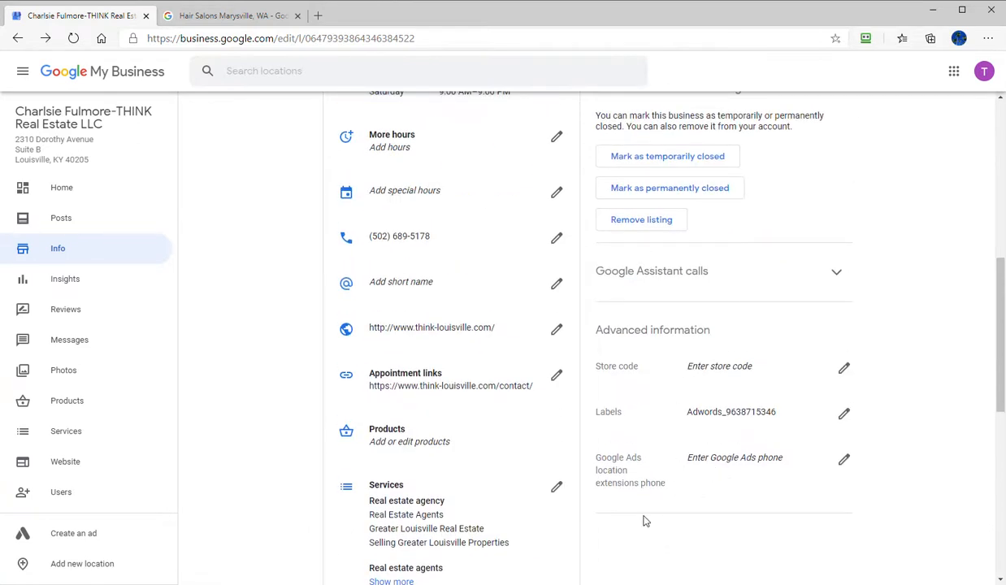
scroll(732, 463, "up", 2)
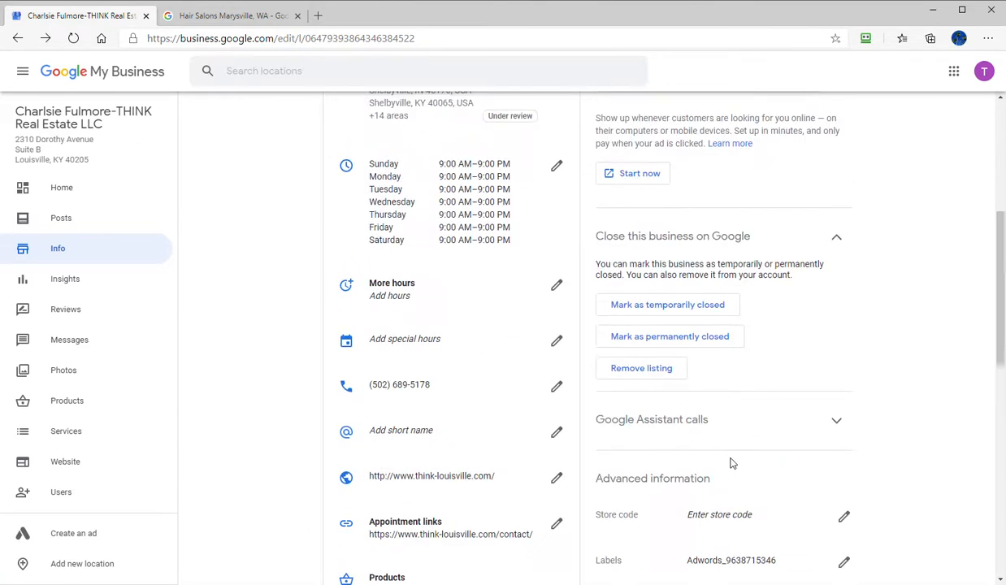
scroll(732, 466, "up", 5)
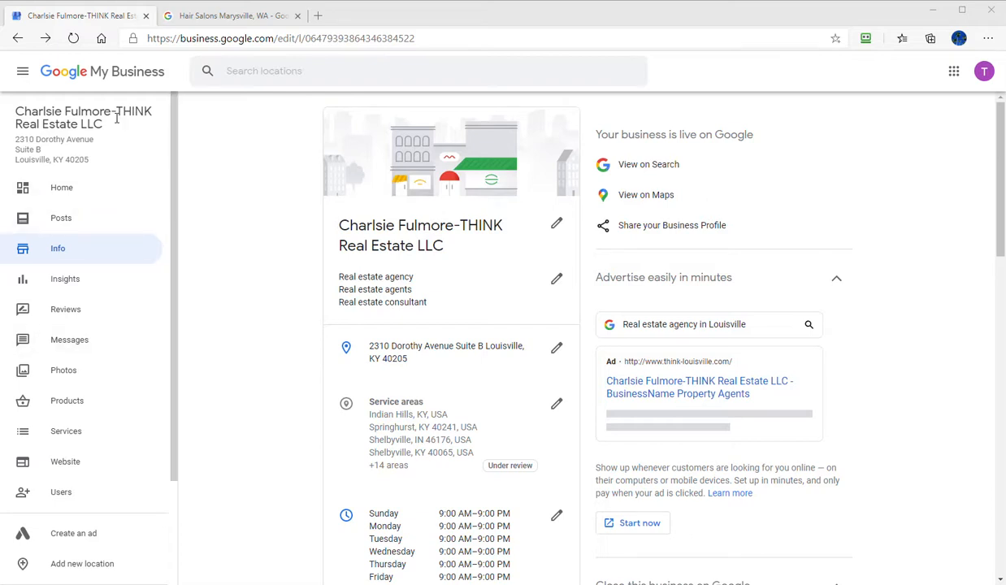
- Select the listing's business name, switch to the Notepad++ client notes and add parentheses to the phone number's area code
left_click_drag(104, 128, 17, 111)
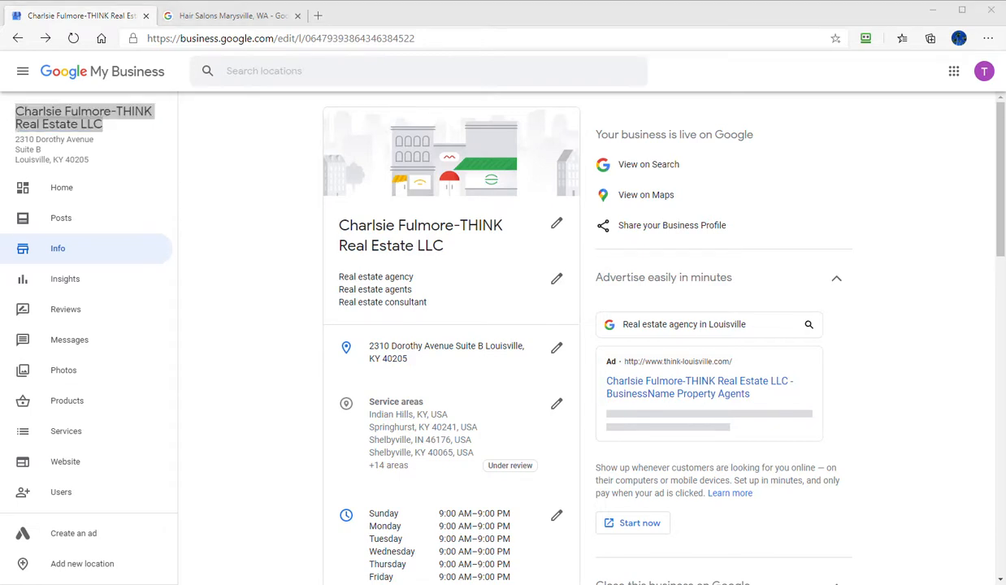
left_click_drag(0, 110, 467, 74)
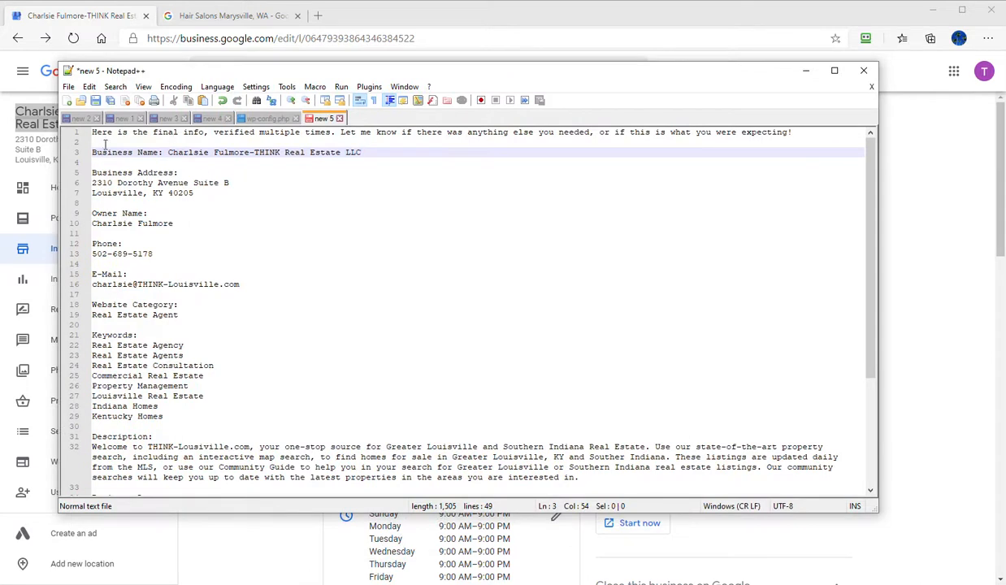
left_click(112, 253)
key("BackSpace")
type(")")
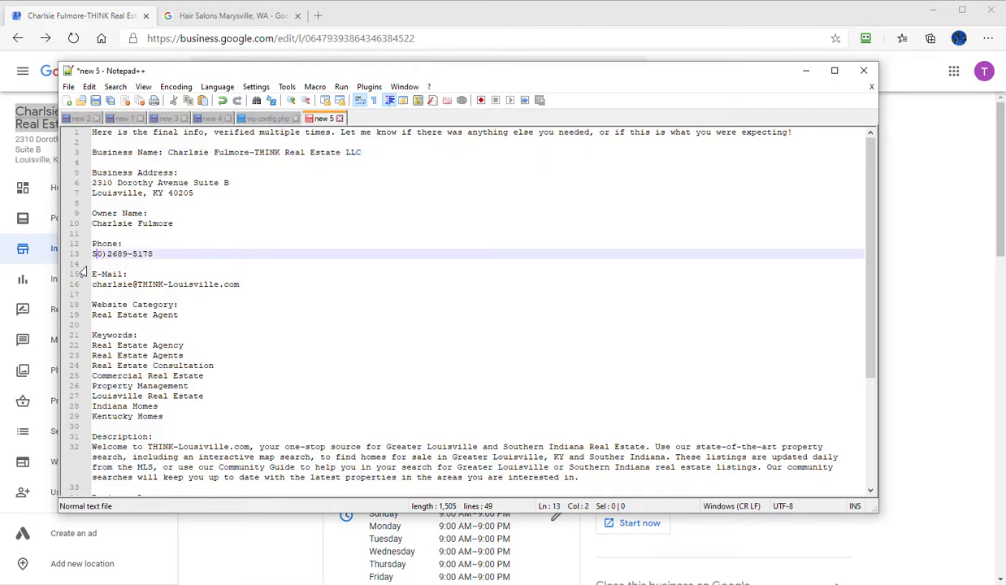
type("(")
key("alt+Tab")
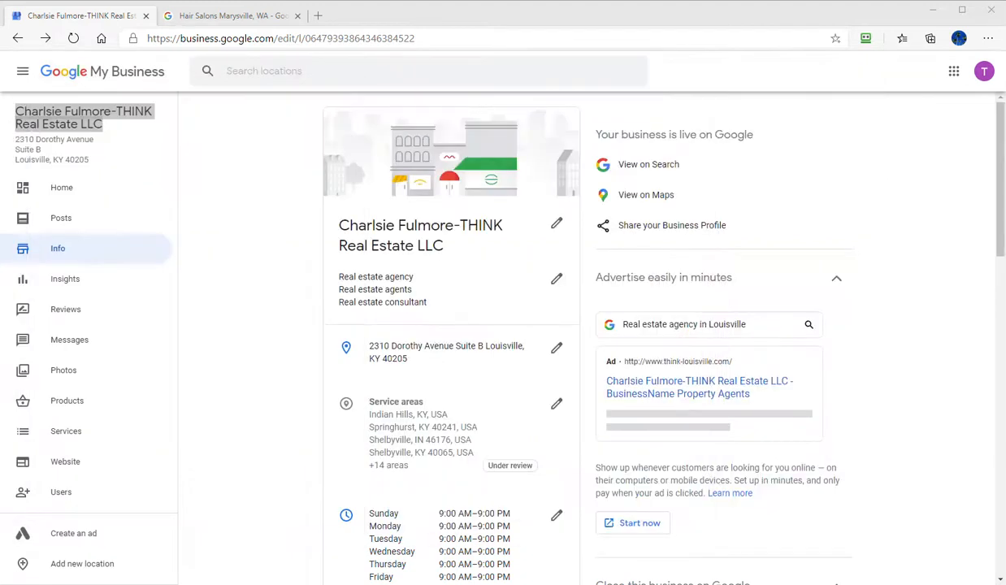
- Look through all of the listing's info, from the business name, hours and contact details to the services and description
scroll(250, 306, "down", 4)
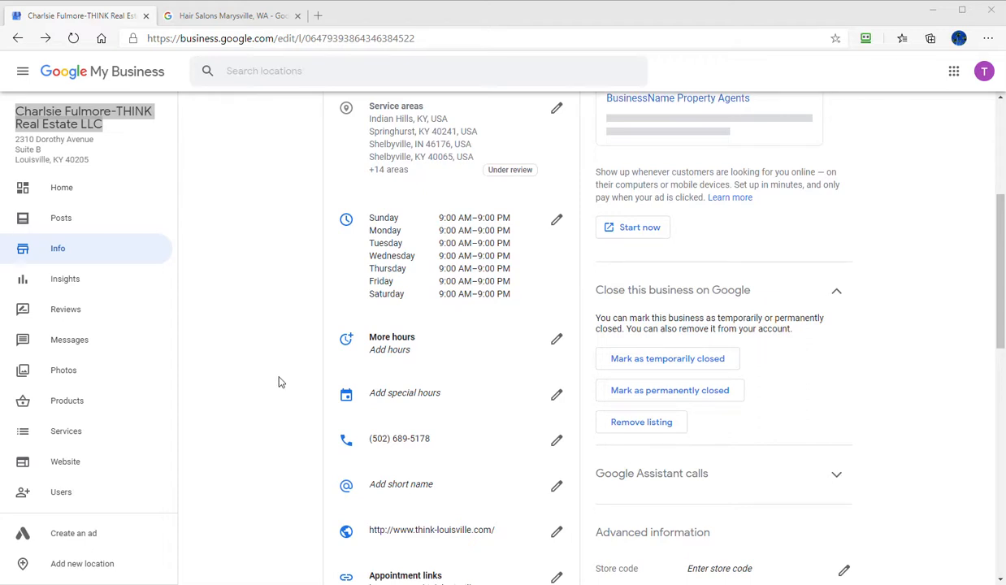
scroll(335, 403, "down", 2)
scroll(334, 412, "down", 2)
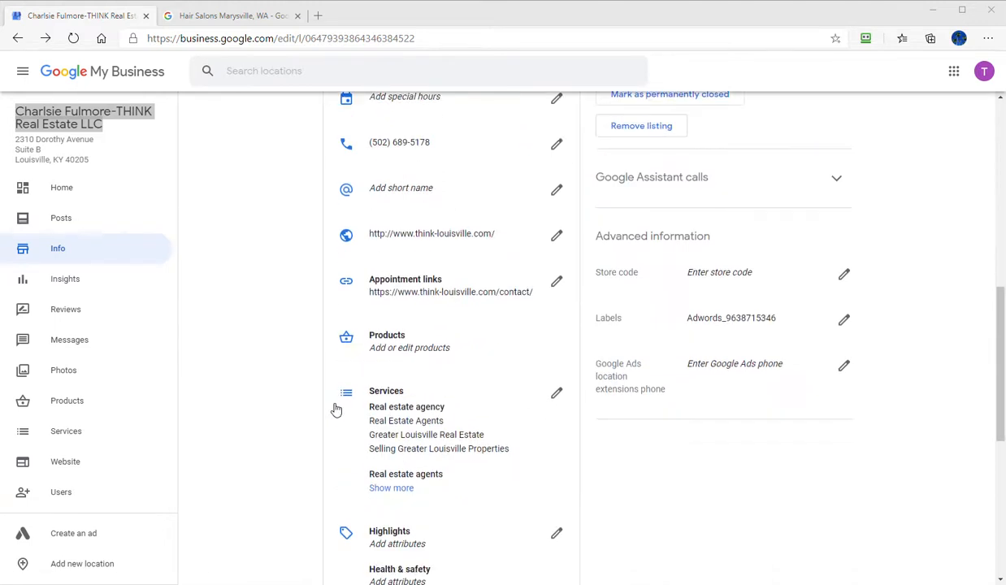
scroll(348, 374, "down", 5)
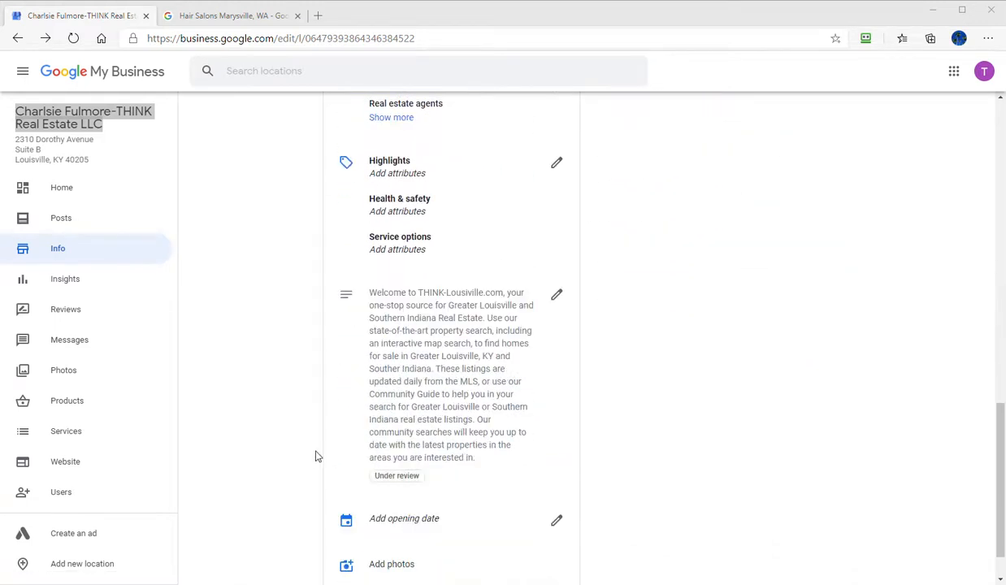
scroll(317, 457, "down", 1)
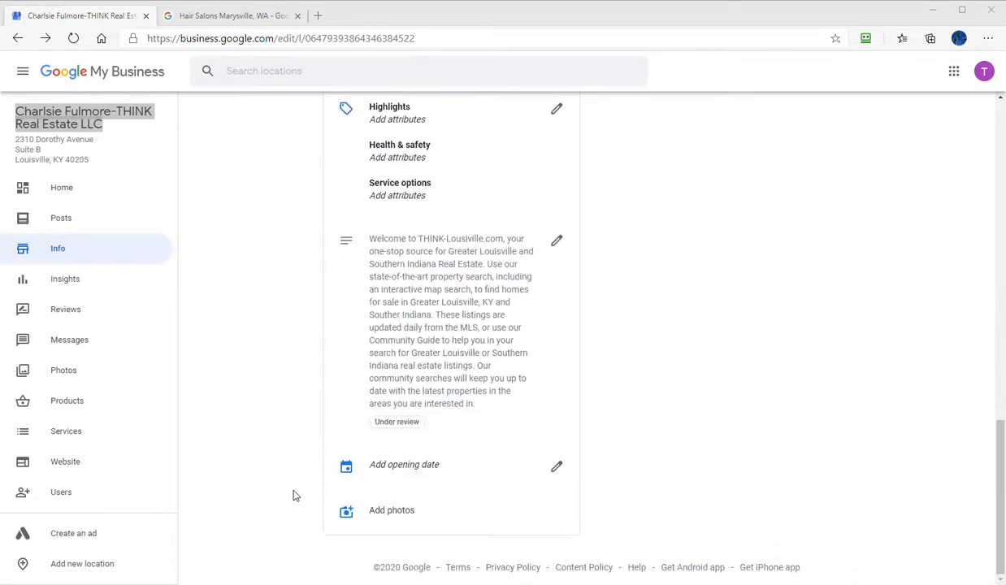
scroll(292, 502, "up", 10)
scroll(291, 499, "up", 4)
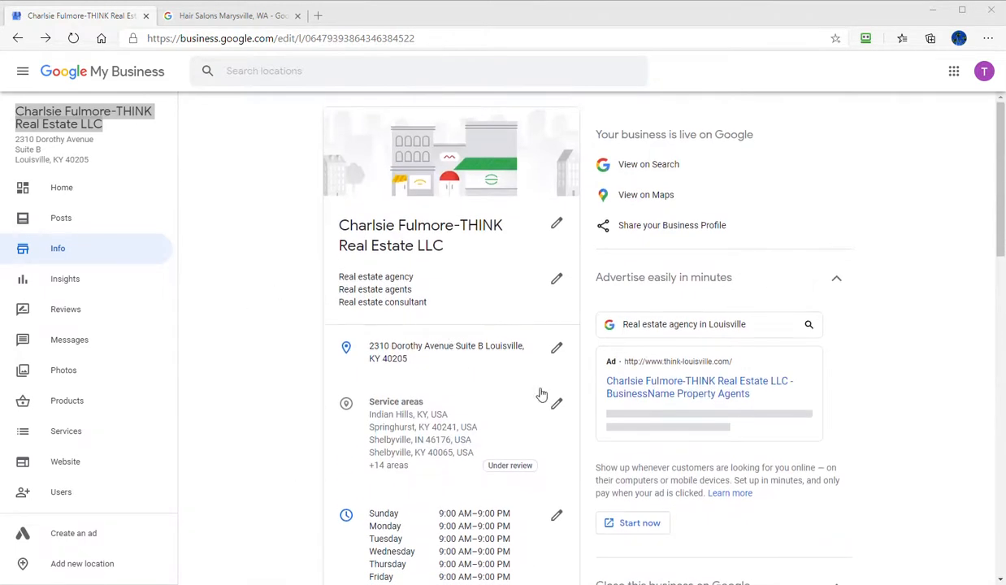
scroll(417, 419, "down", 1)
scroll(416, 420, "down", 6)
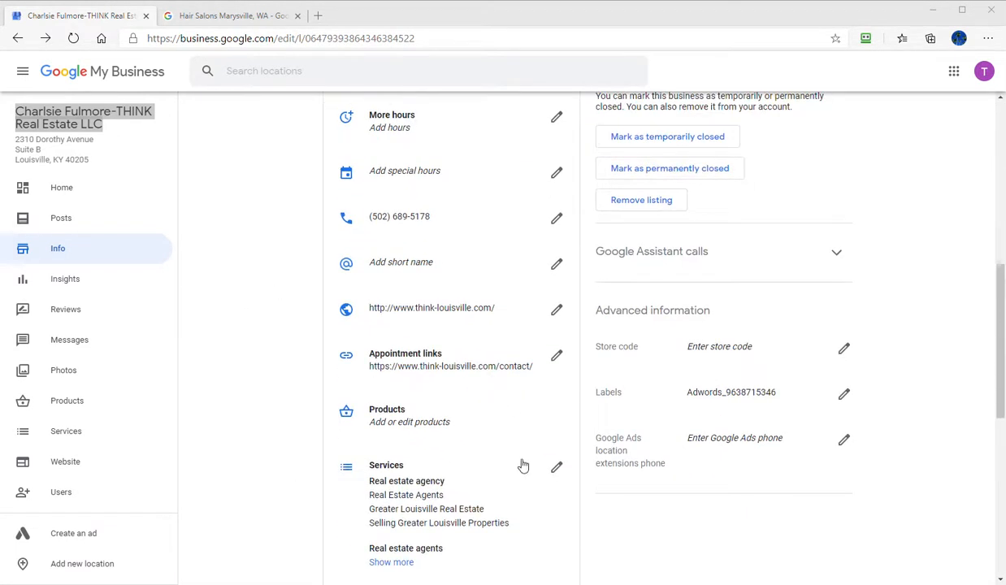
scroll(521, 449, "up", 5)
scroll(496, 374, "up", 2)
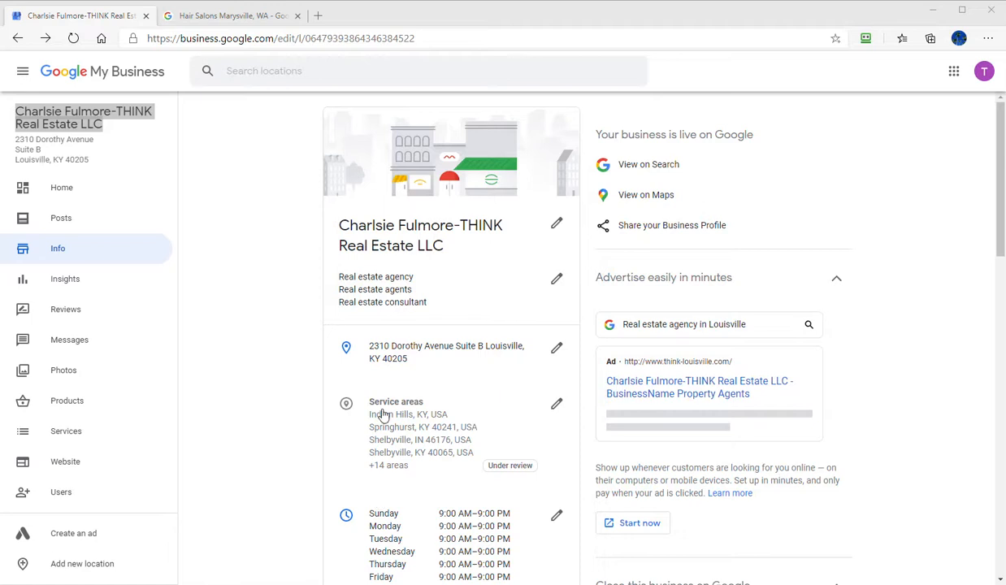
- Reload the listing and check the review status of the business description
left_click(75, 38)
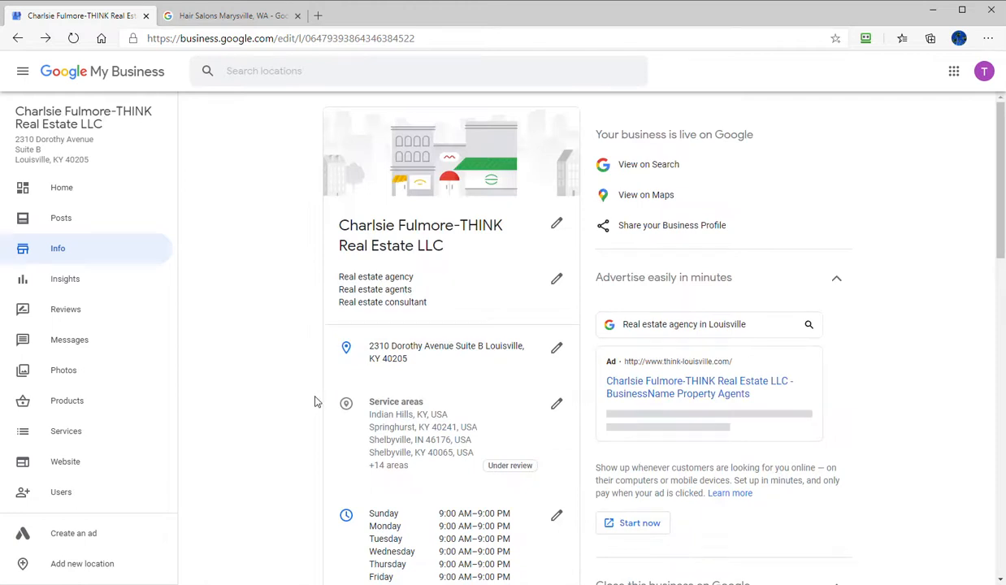
scroll(316, 406, "down", 3)
scroll(316, 405, "down", 8)
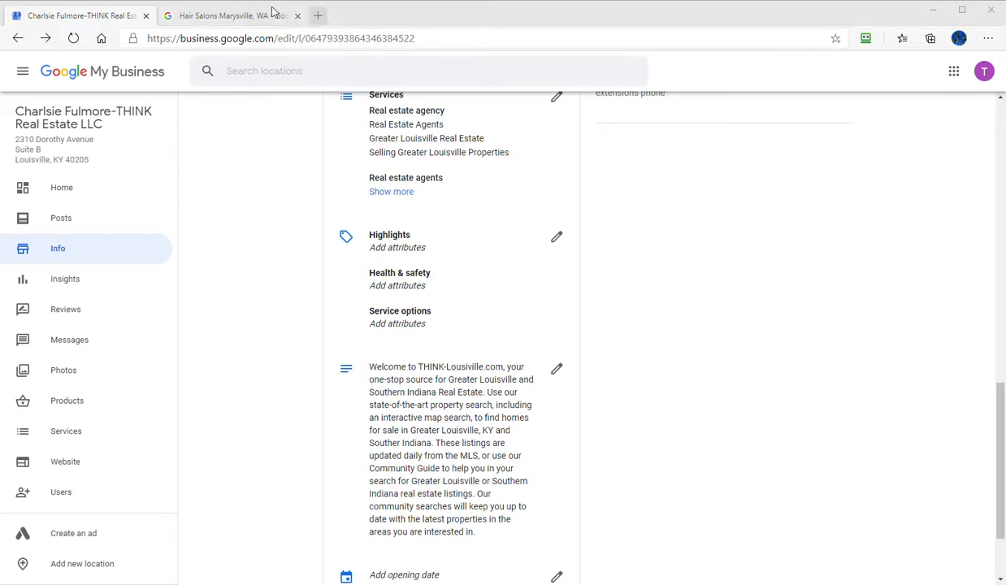
- Load the personalseo.com website in the second browser tab, replacing the hair salon search
left_click(237, 16)
left_click(271, 39)
type("[per")
key("BackSpace")
key("BackSpace")
key("BackSpace")
key("BackSpace")
type("personalseo.co")
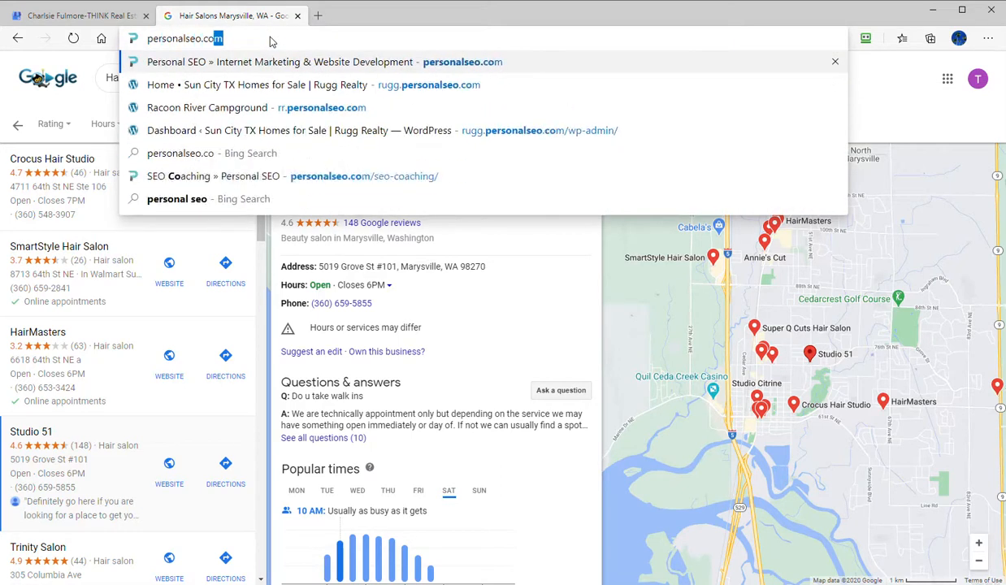
key("Return")
- Open the SEO Coaching page's "Get More Reviews on Google" post and find its Step 2 about the place ID
mouse_move(726, 79)
left_click(743, 134)
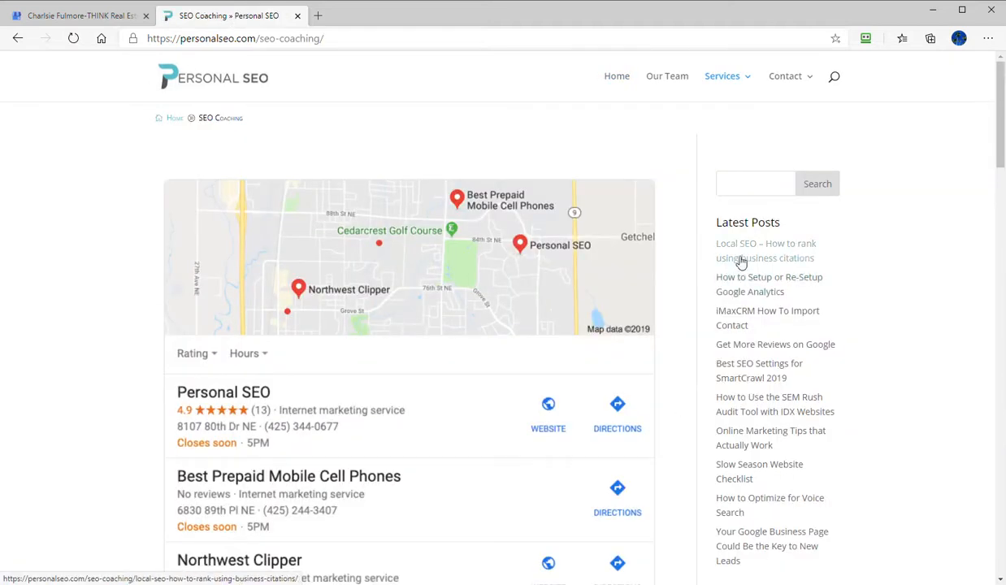
left_click(771, 349)
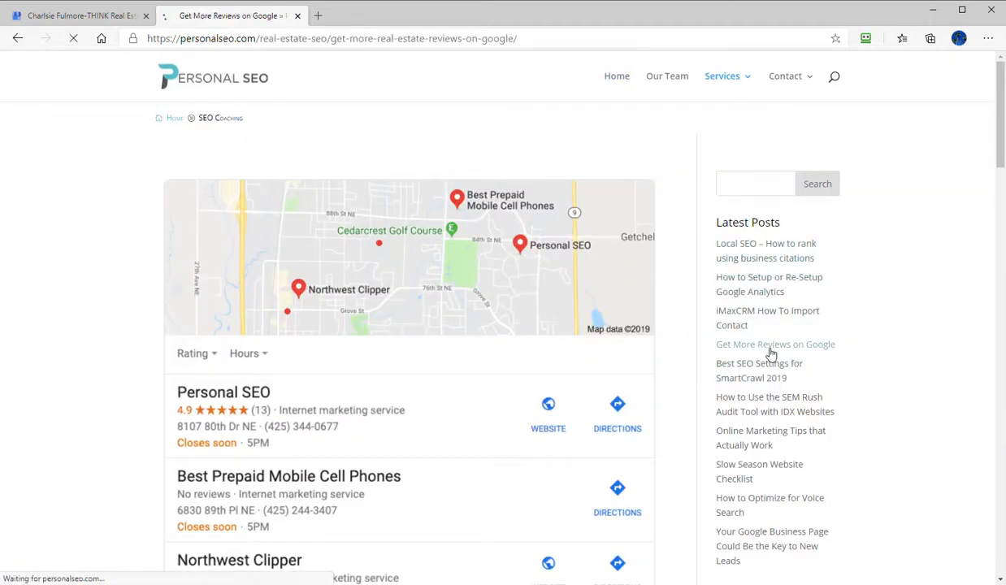
scroll(274, 335, "down", 5)
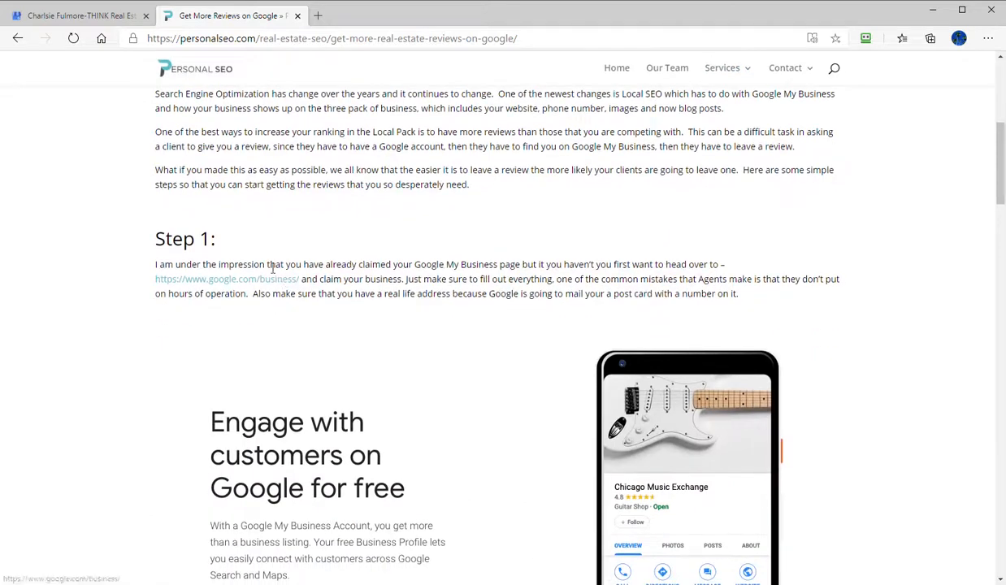
scroll(283, 279, "down", 7)
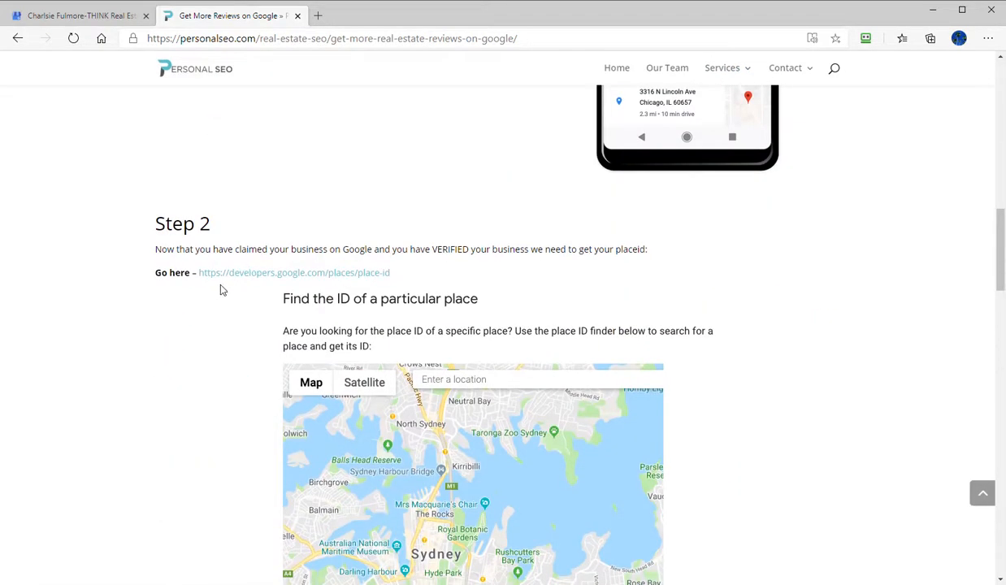
- Open the guide's Step 2 link to Google's Place IDs page in a new tab and find its place ID finder
right_click(326, 276)
left_click(257, 299)
right_click(325, 273)
left_click(382, 286)
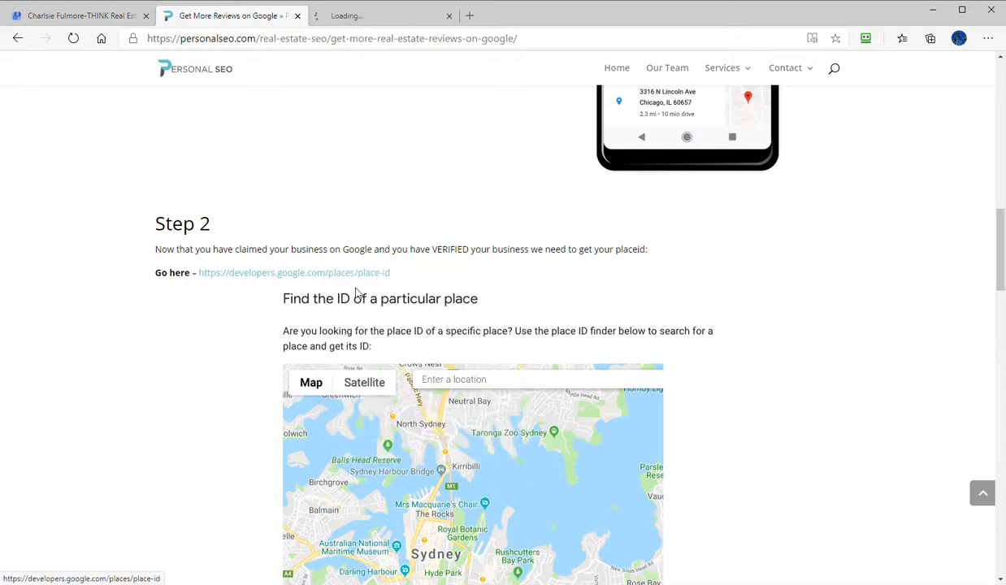
left_click(371, 24)
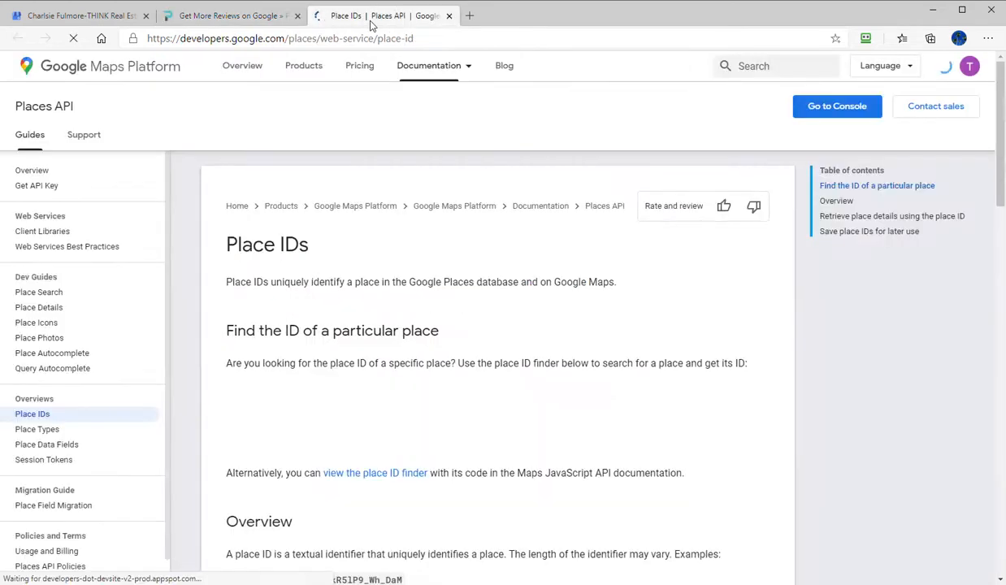
scroll(398, 321, "down", 4)
scroll(411, 318, "down", 10)
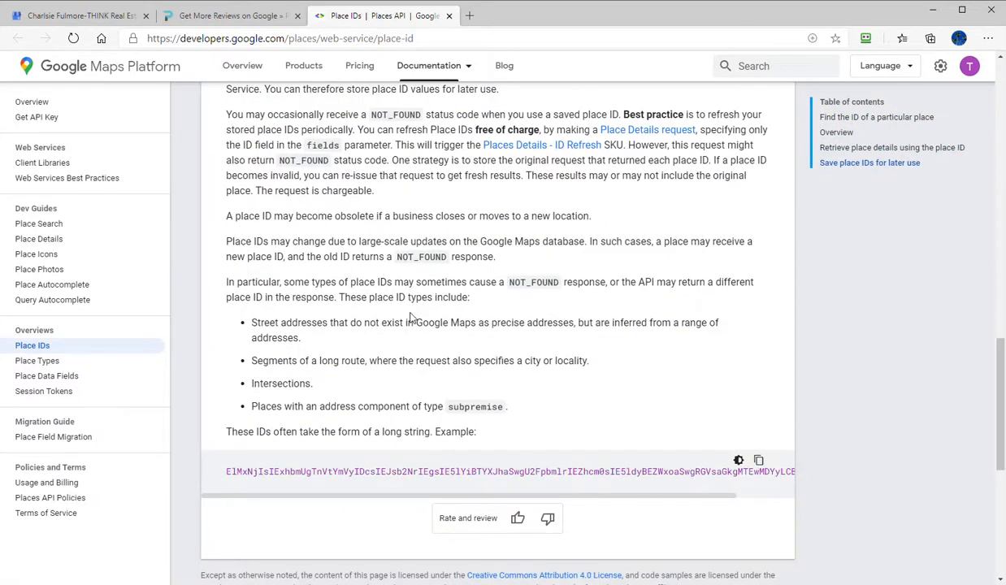
scroll(411, 317, "up", 12)
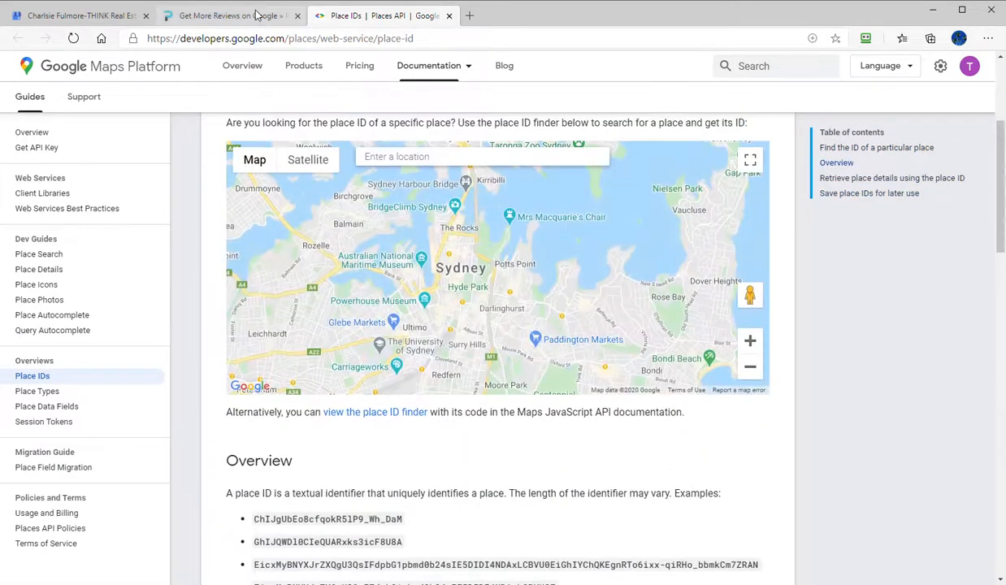
left_click(255, 15)
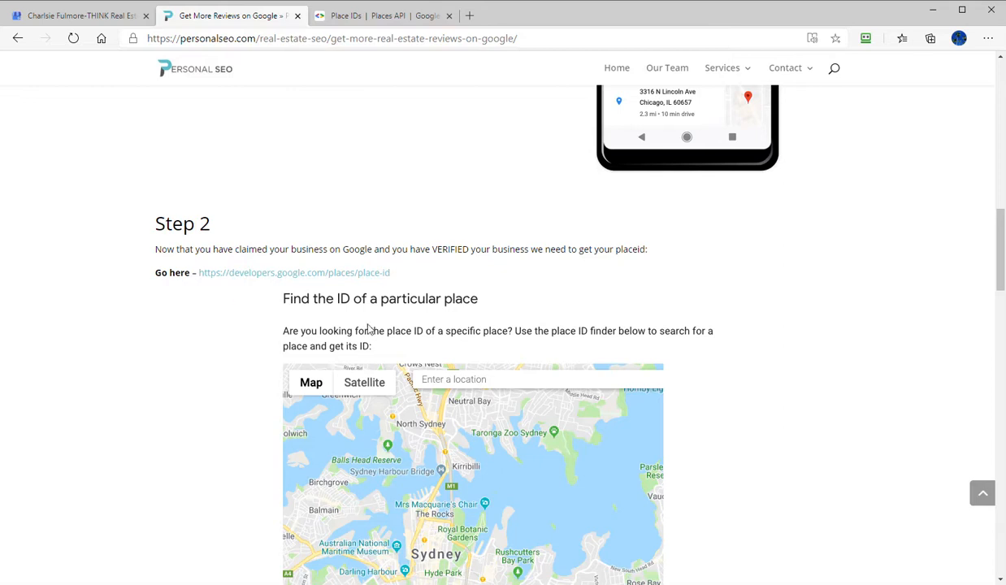
left_click(351, 20)
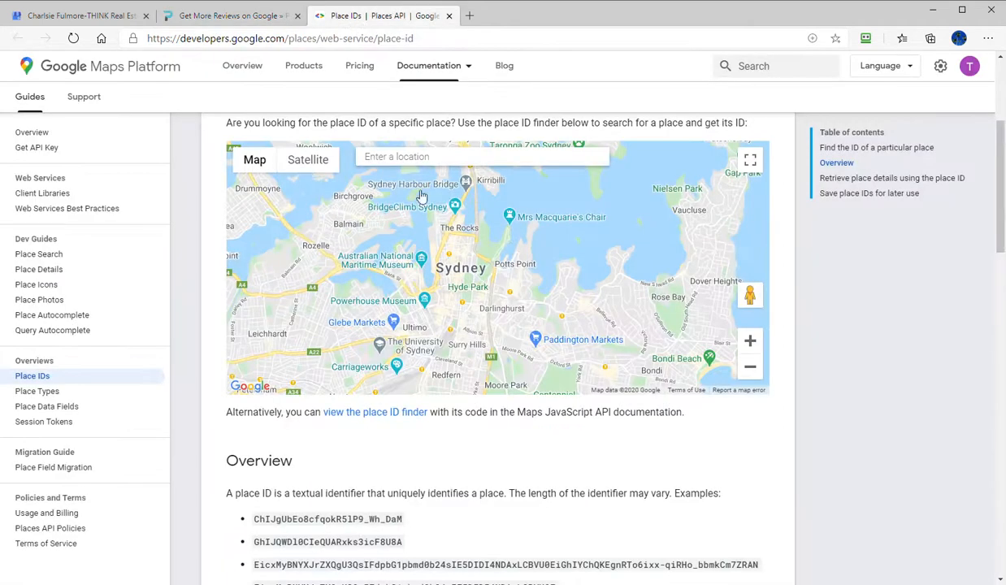
- Look up the THINK Real Estate LLC listing's full business name in the place ID finder, using the name from Google My Business
left_click(433, 153)
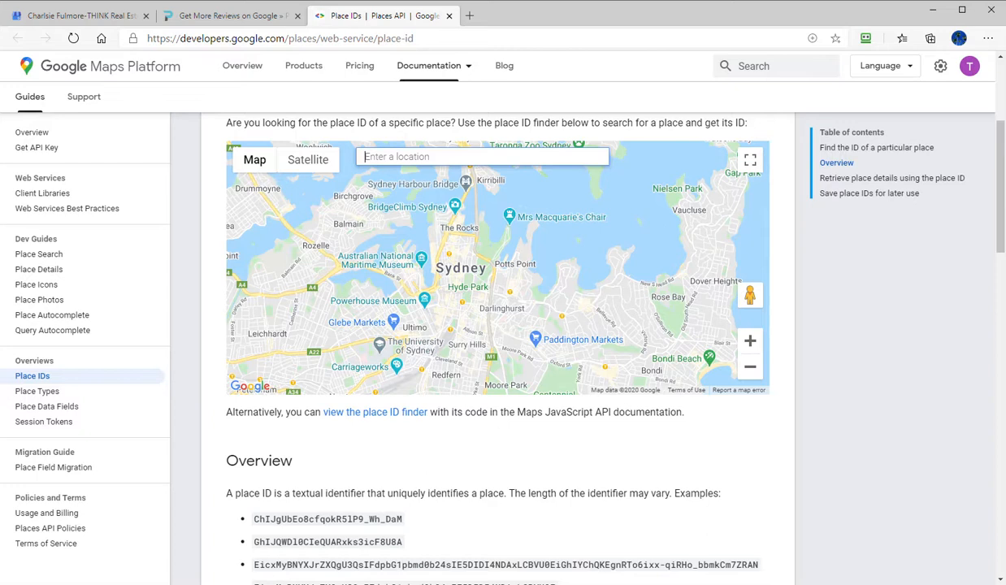
left_click(85, 16)
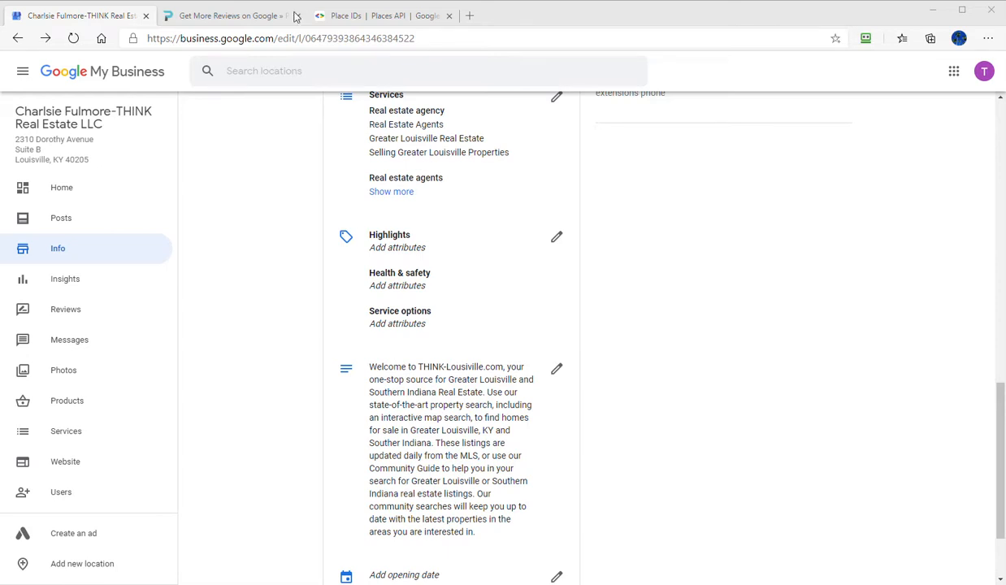
left_click(366, 15)
left_click(398, 156)
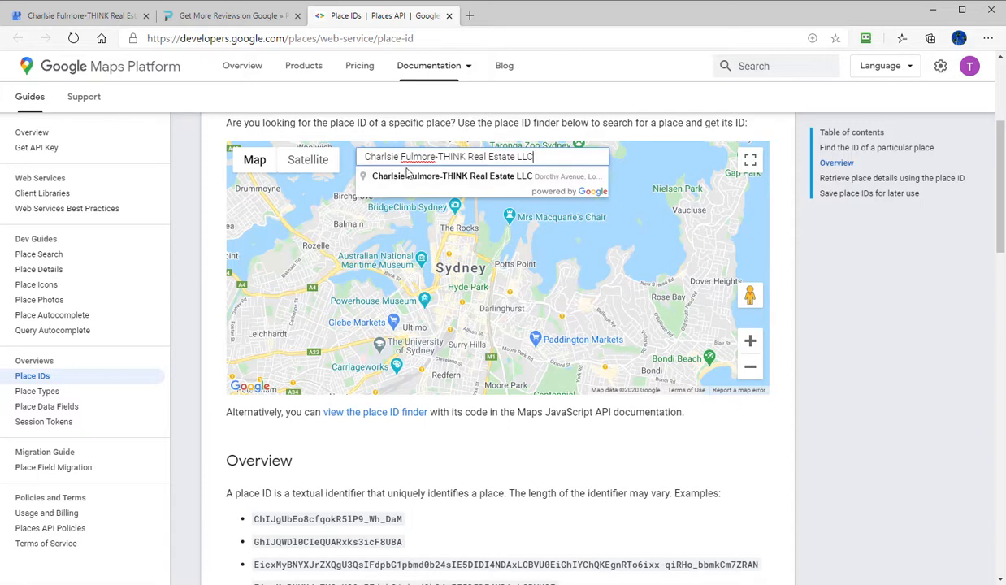
left_click(413, 177)
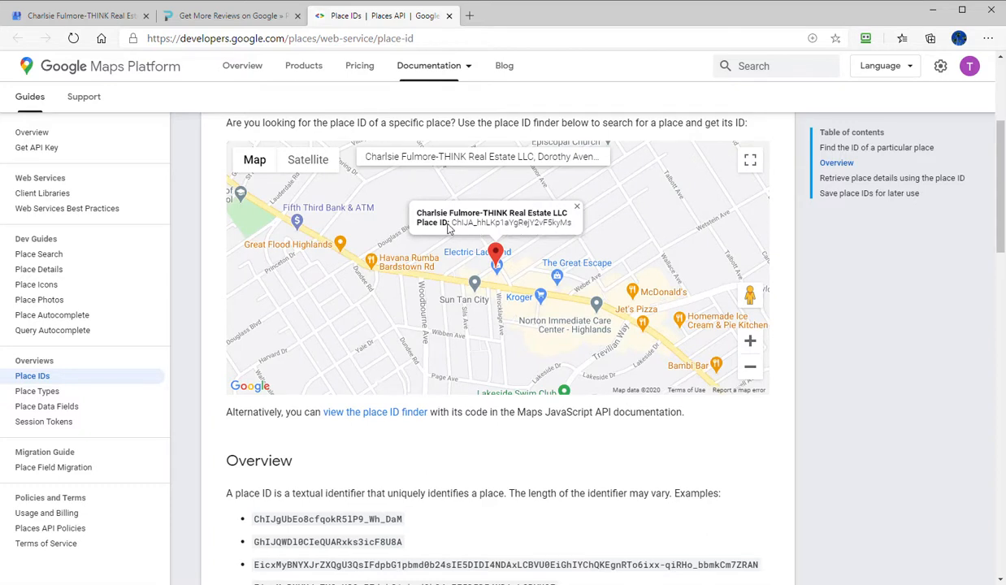
- Copy the business's place ID from the map into the Notepad++ client notes, below the social links
left_click_drag(457, 227, 573, 232)
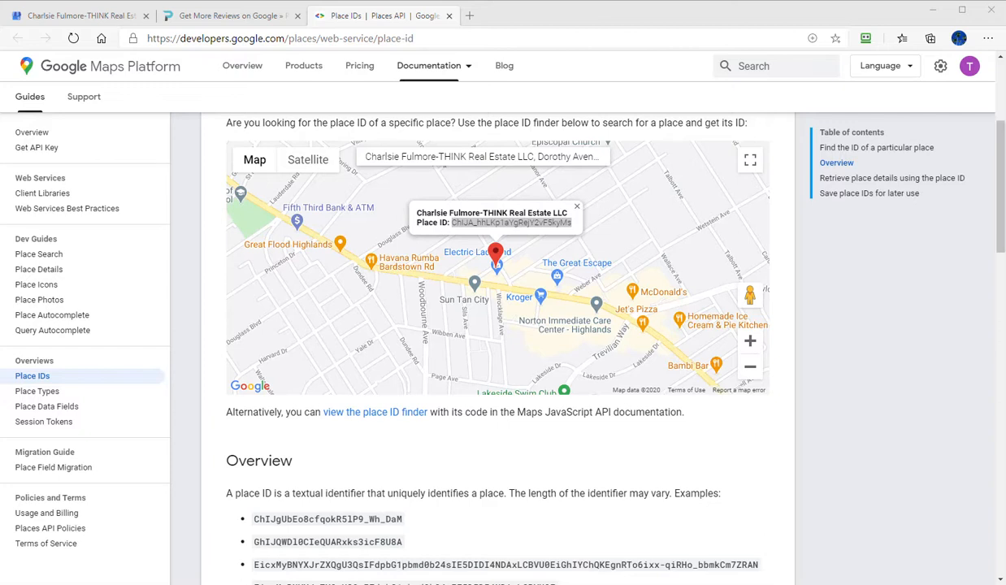
left_click_drag(0, 120, 570, 65)
left_click_drag(294, 471, 140, 472)
left_click_drag(657, 65, 0, 80)
left_click(255, 20)
scroll(235, 277, "down", 8)
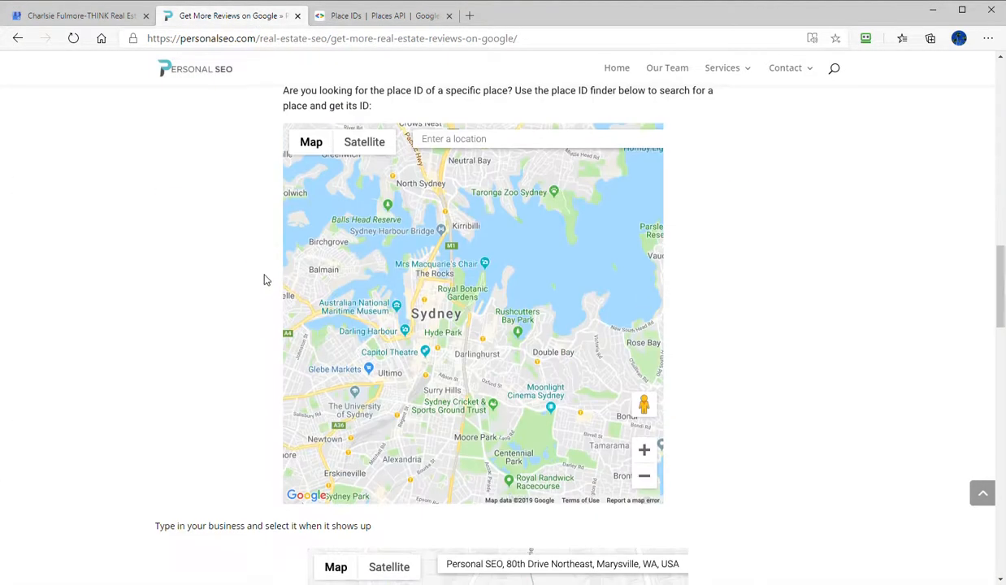
scroll(261, 282, "down", 4)
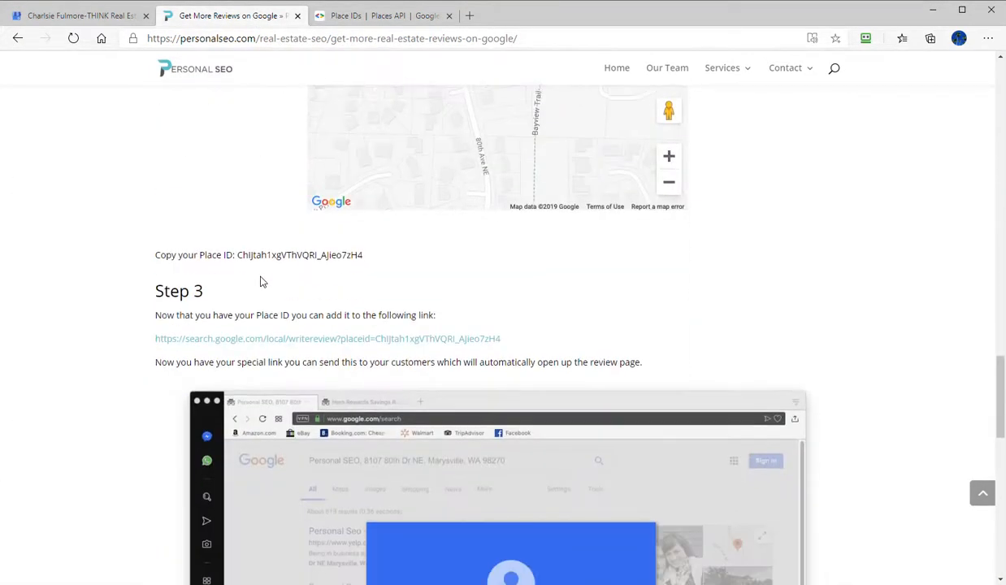
left_click_drag(153, 337, 373, 333)
key("ctrl+c")
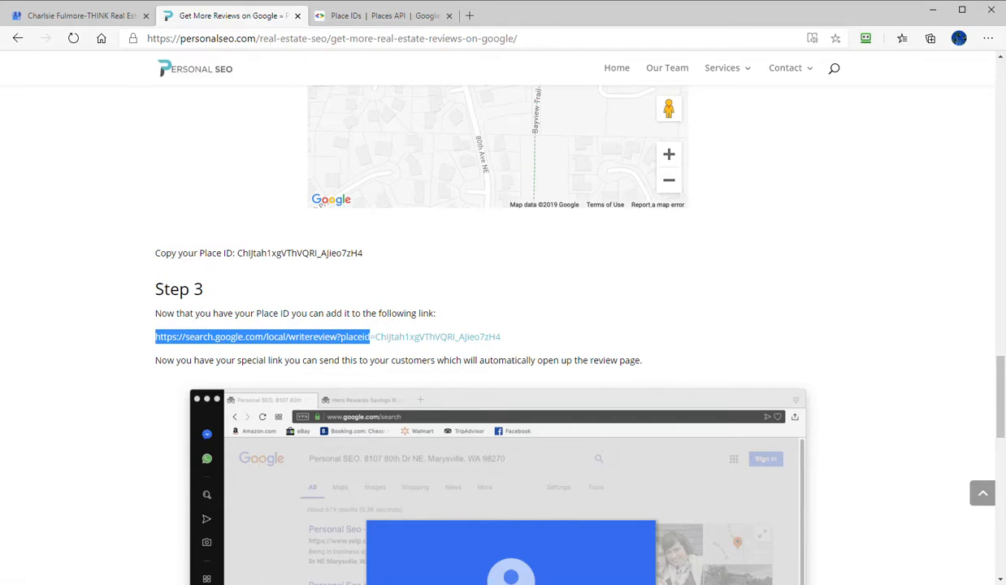
- In the Notepad++ notes, put the copied writereview link base and "=" directly in front of the place ID
key("alt+Tab")
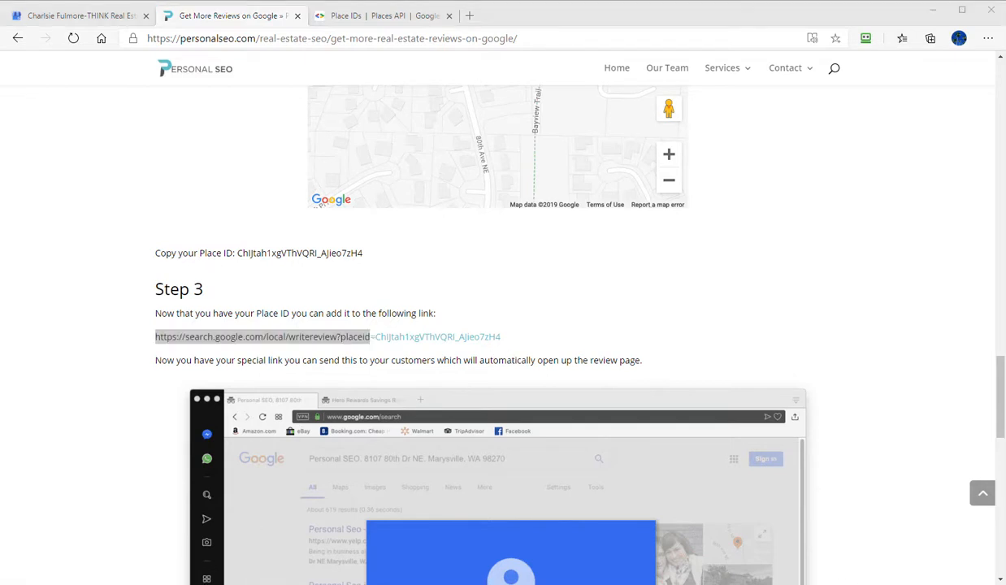
left_click_drag(2, 58, 711, 80)
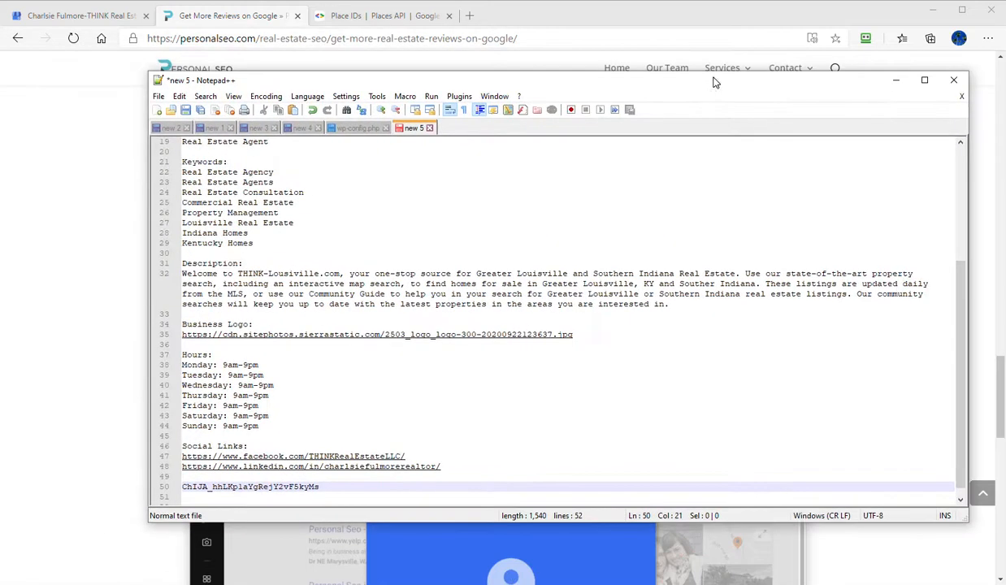
key("Left")
key("Left")
key("Left")
key("Left")
key("Left")
key("Left")
key("Left")
key("Left")
key("Left")
key("Left")
key("Left")
key("Left")
key("Left")
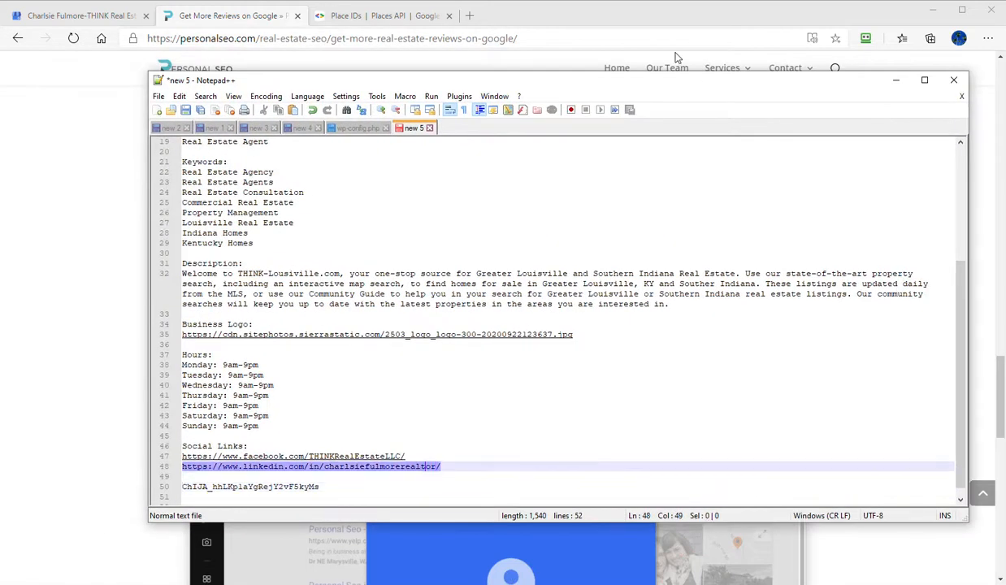
key("Down")
key("Down")
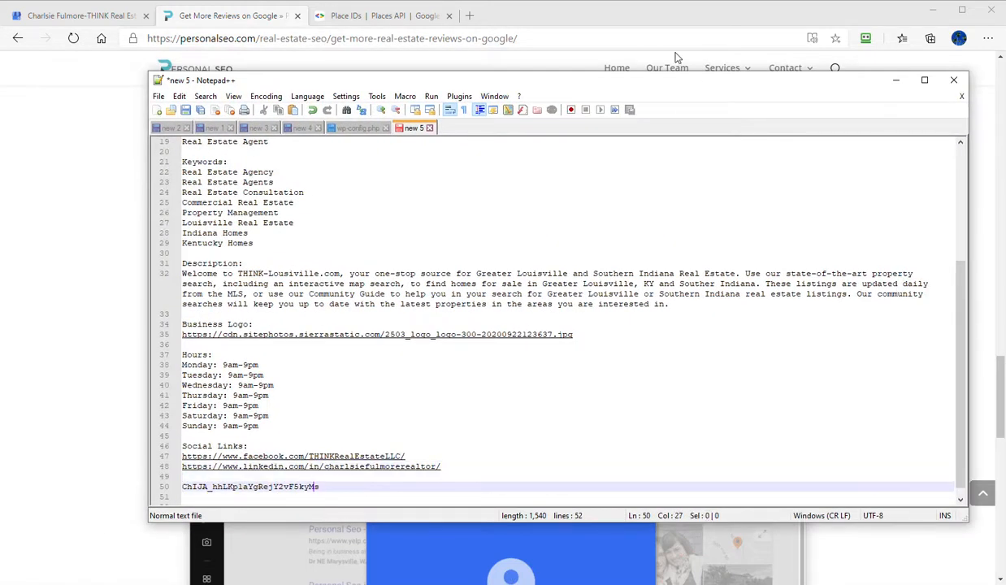
key("Left")
key("Left")
key("Left")
key("Left")
key("Left")
key("Left")
key("Left")
key("Left")
key("Left")
type("=")
key("ctrl+v")
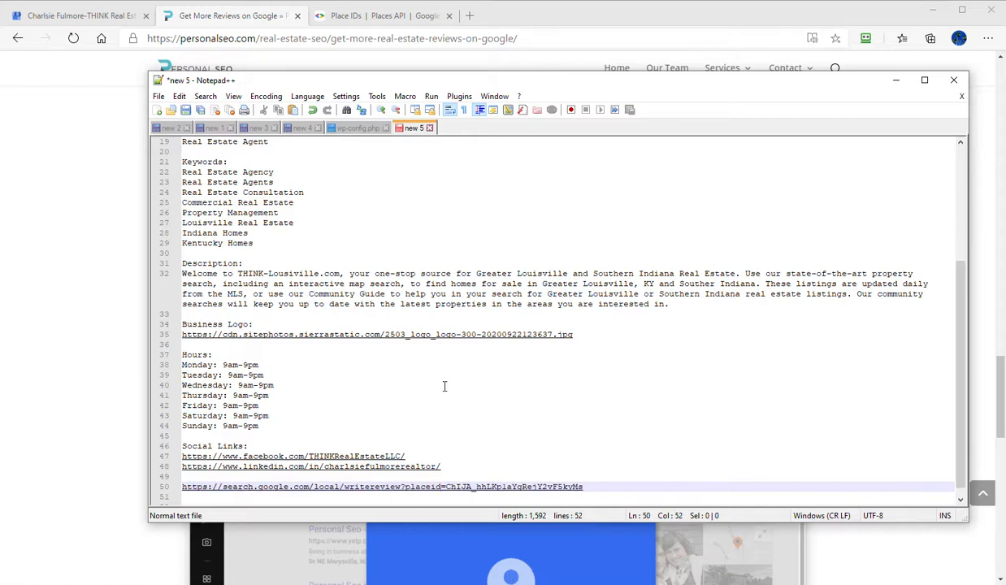
- Test the assembled review link in a new browser tab and dismiss the review form without posting
left_click_drag(688, 79, 0, 108)
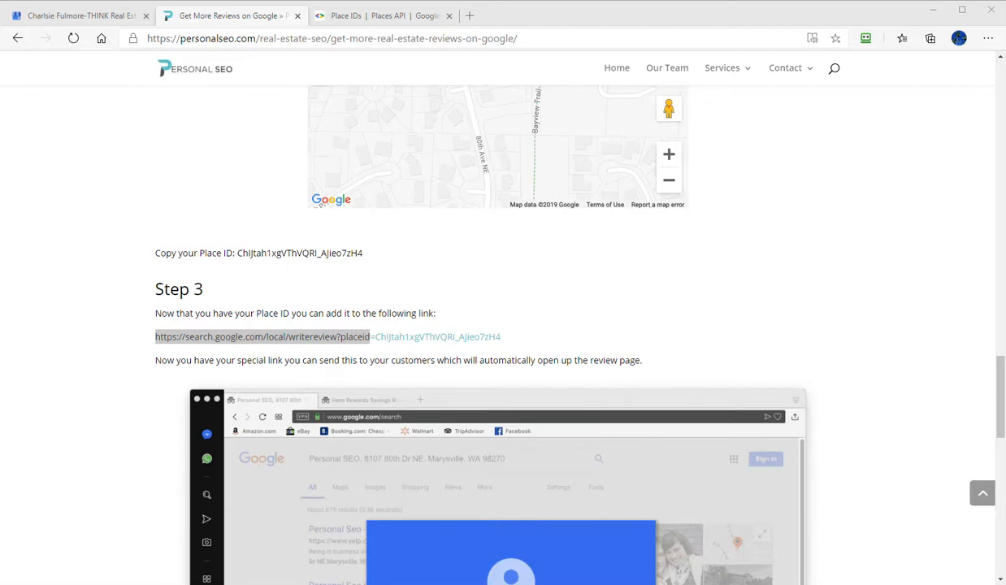
left_click(469, 15)
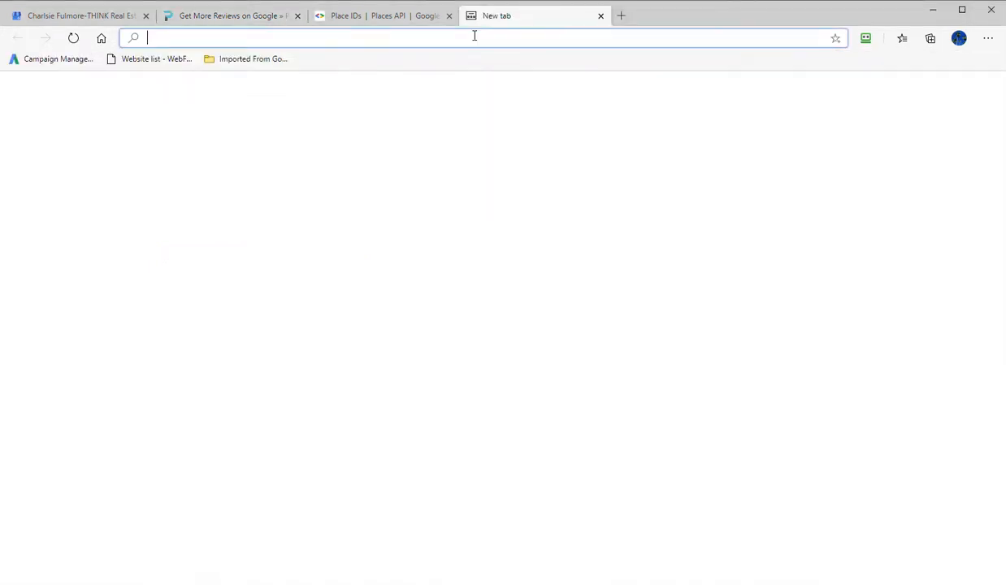
type("https://search.google.com/local/writereview?placeid=ChIJA_hhLKp1aYgRejY2vF5kyMs")
key("Return")
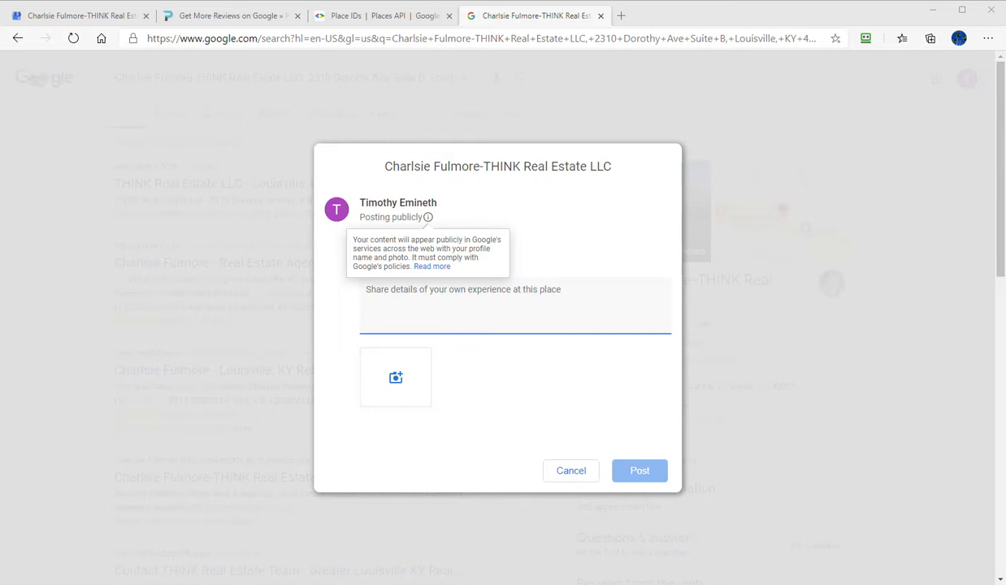
left_click(569, 476)
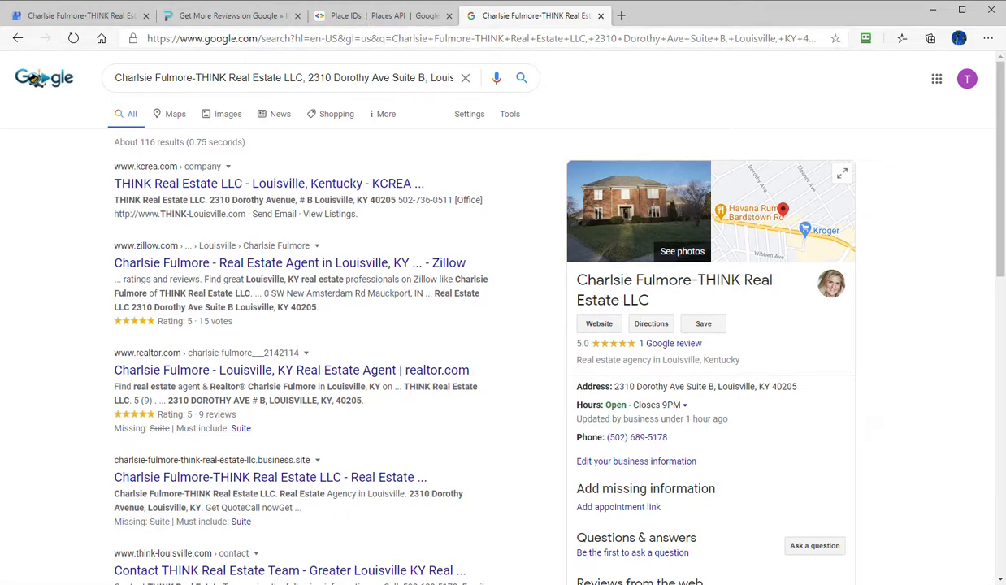
- Return to the Google My Business listing and look over its info page, from the description to the business name and service areas
left_click(117, 18)
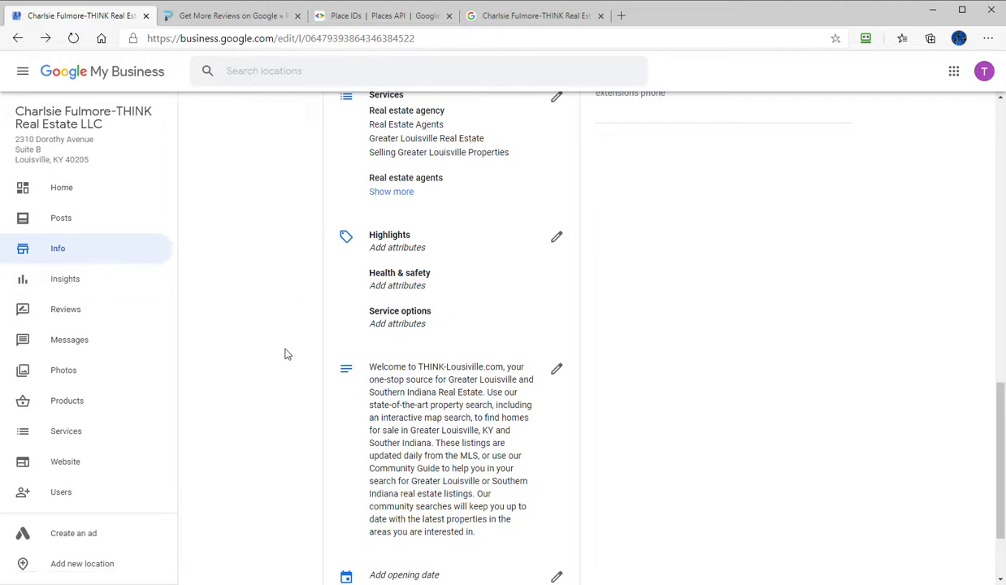
scroll(285, 354, "down", 2)
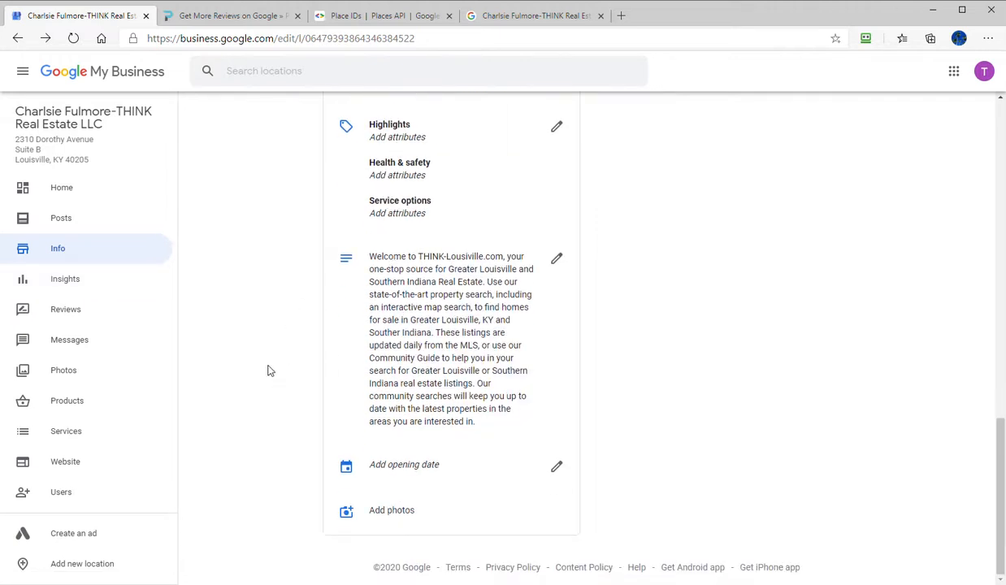
scroll(273, 426, "up", 5)
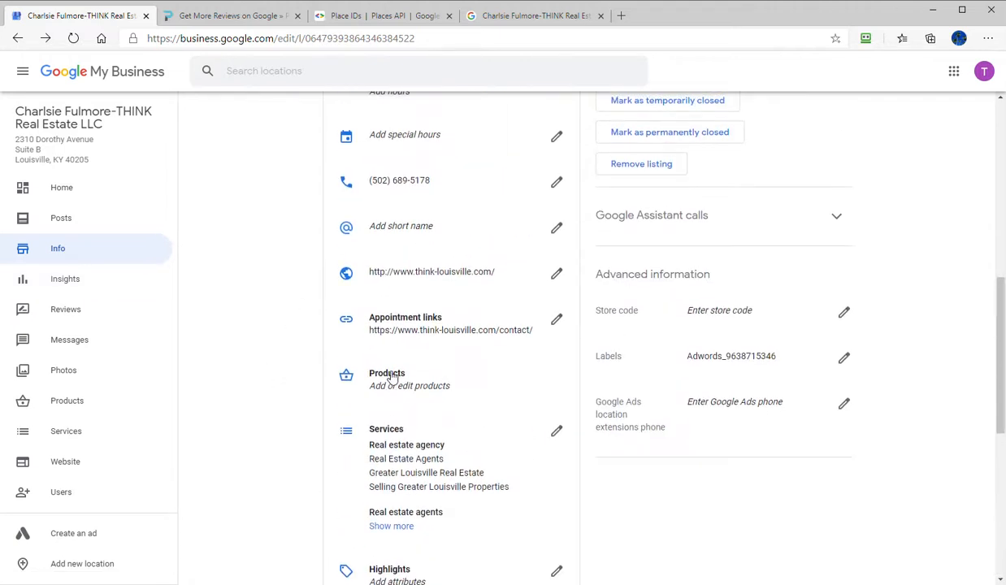
scroll(305, 479, "up", 7)
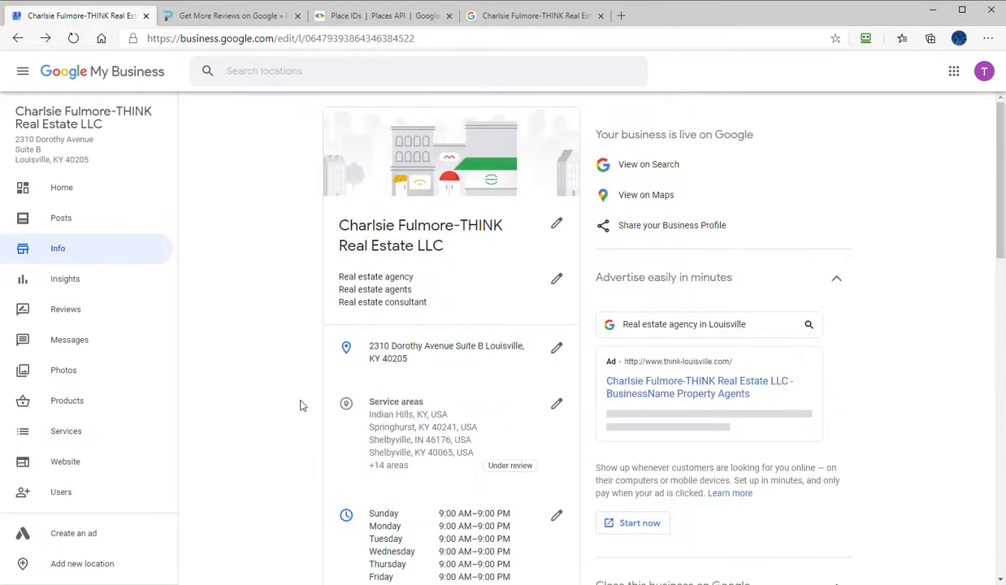
scroll(297, 405, "down", 3)
- Open the listing's photos and review the cover, logo and property pictures
left_click(88, 383)
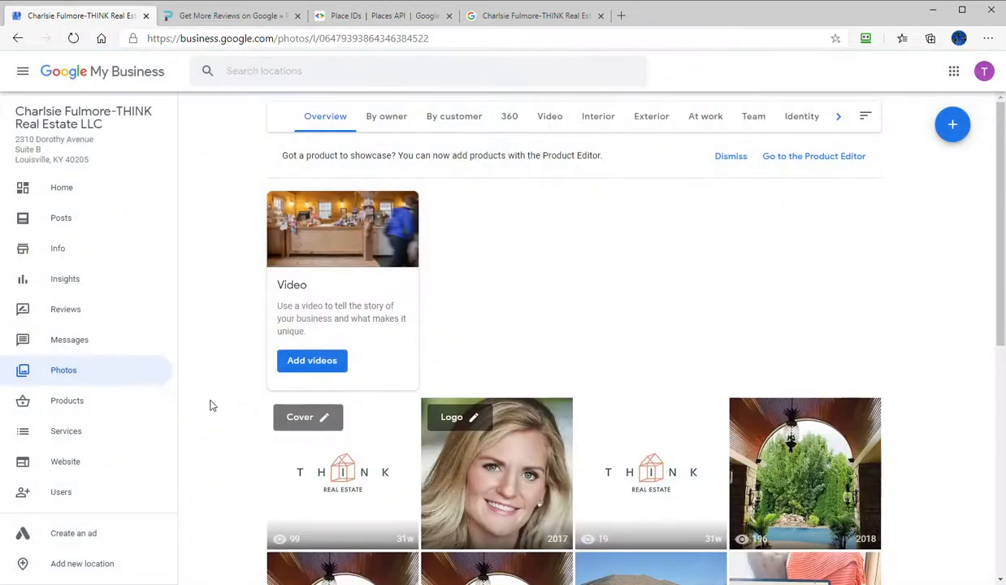
scroll(211, 406, "down", 5)
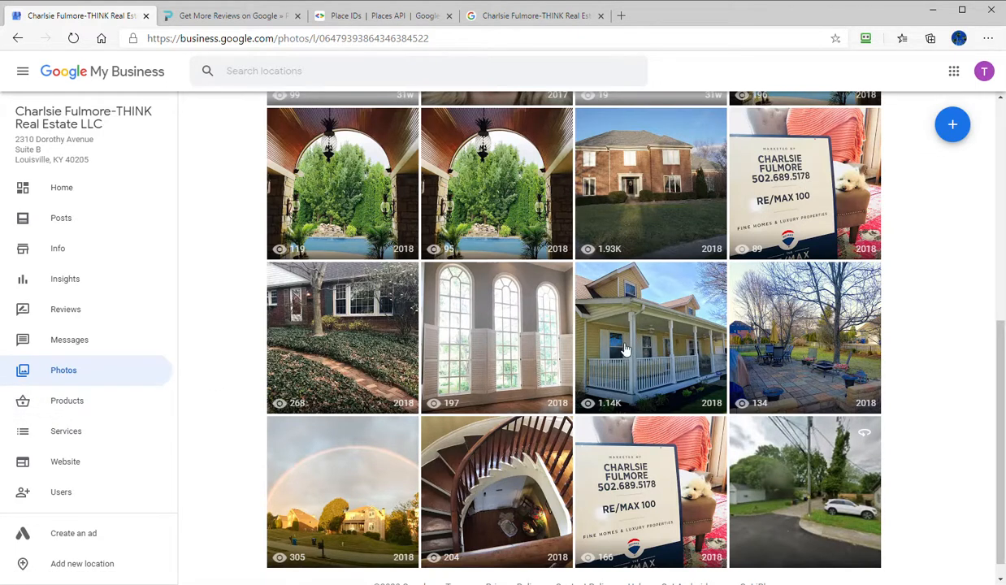
scroll(309, 389, "down", 1)
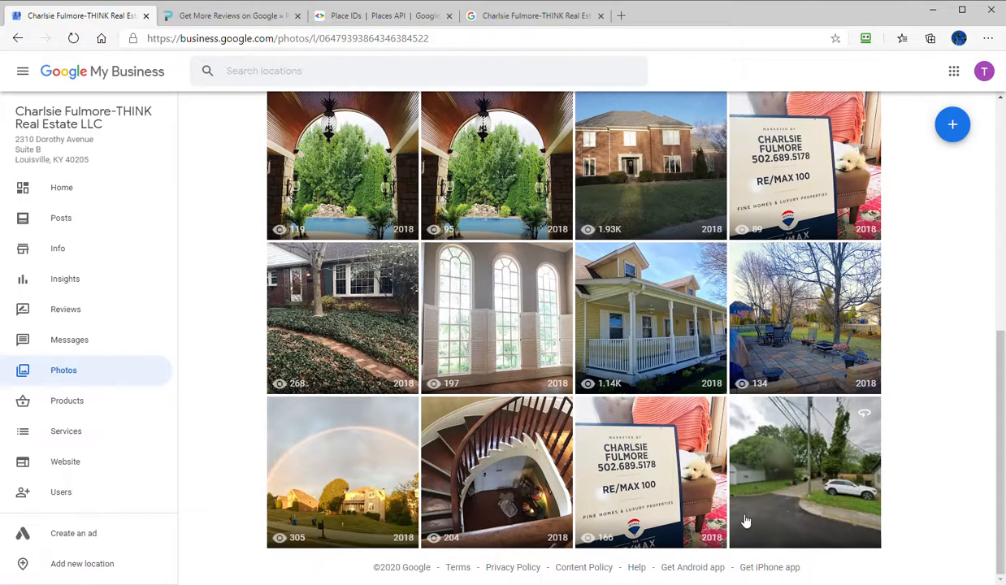
scroll(748, 520, "up", 4)
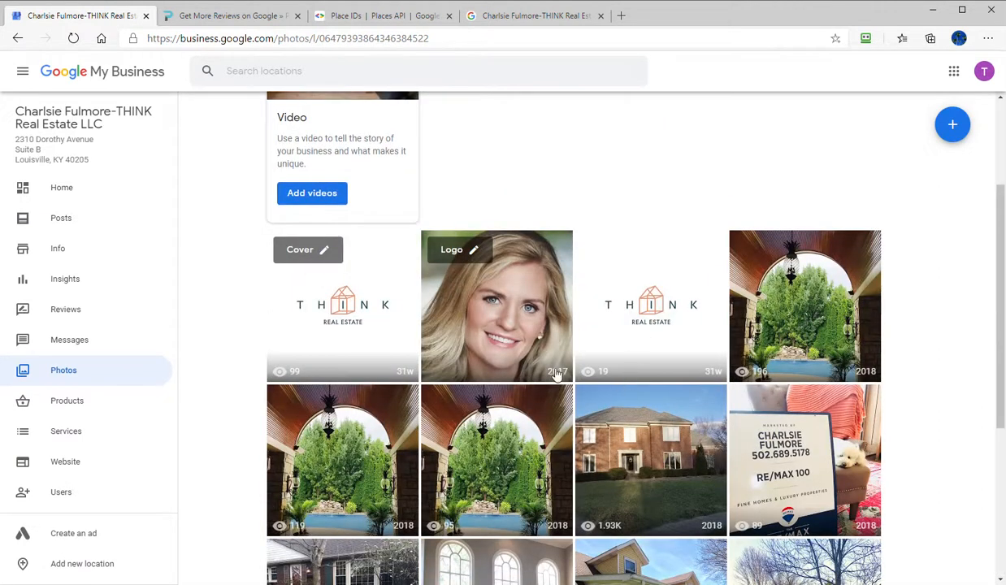
scroll(193, 407, "down", 3)
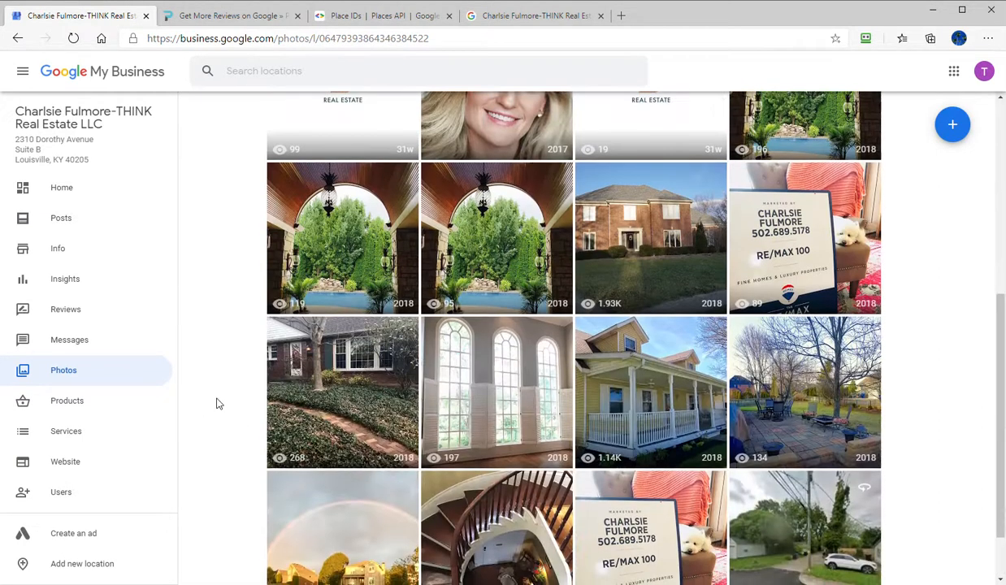
- Open the listing's business website editor and look through the site preview from the header to the contact map
left_click(65, 463)
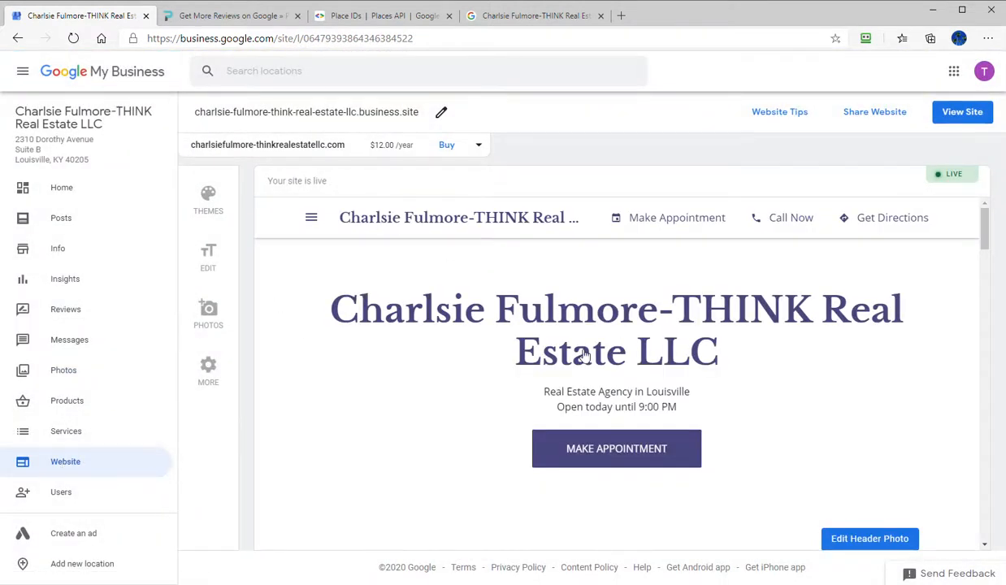
scroll(584, 356, "down", 15)
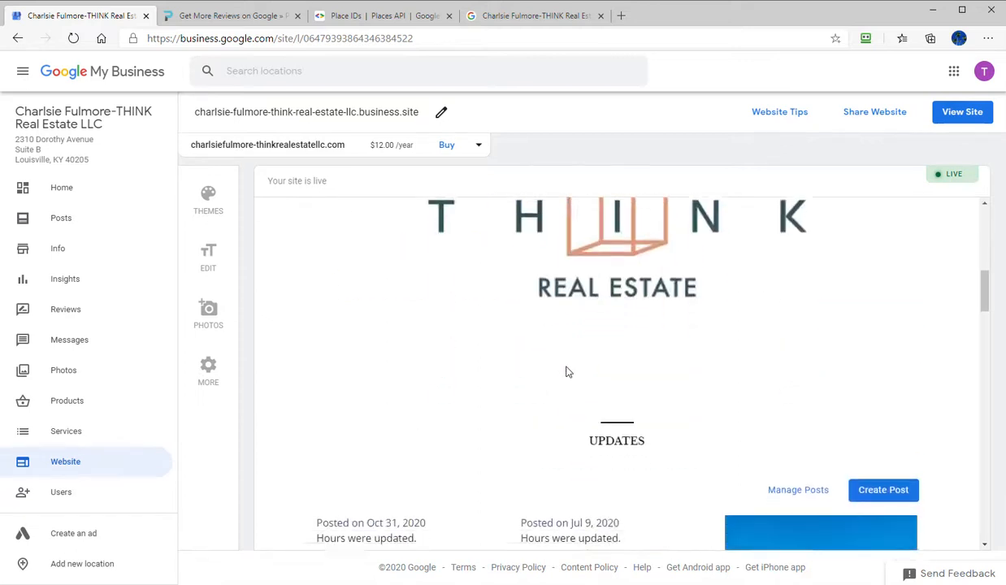
scroll(577, 373, "down", 10)
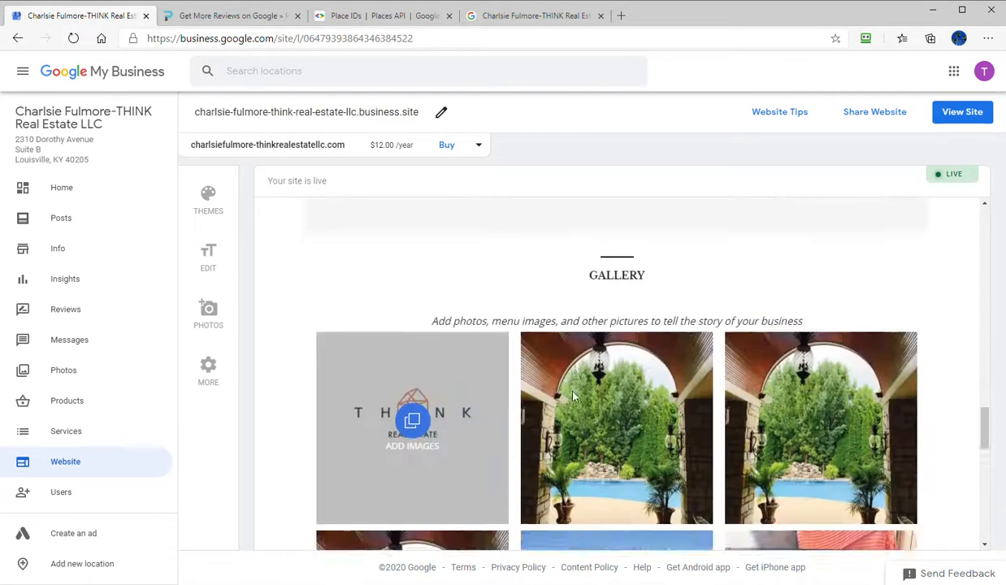
scroll(572, 397, "down", 7)
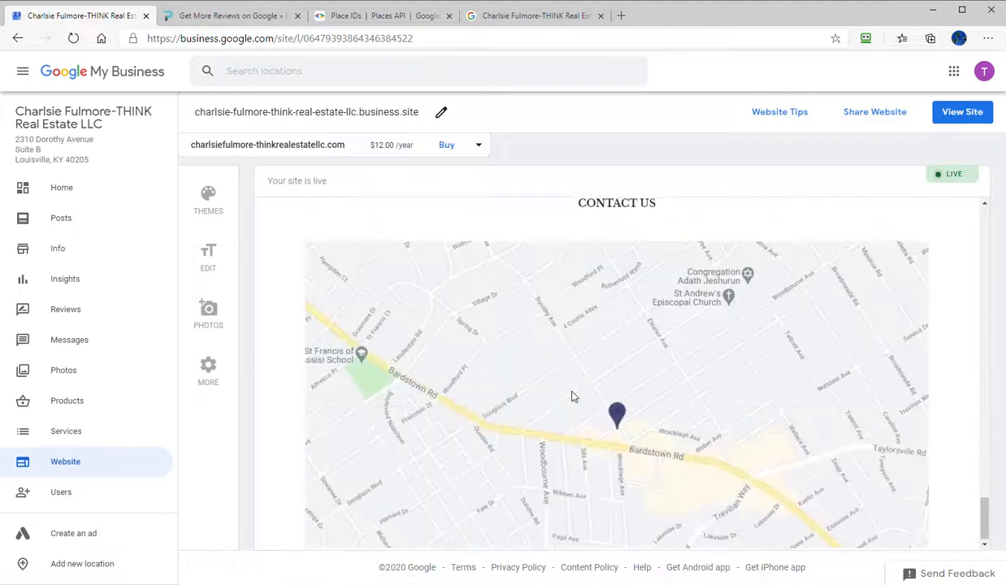
scroll(309, 433, "up", 20)
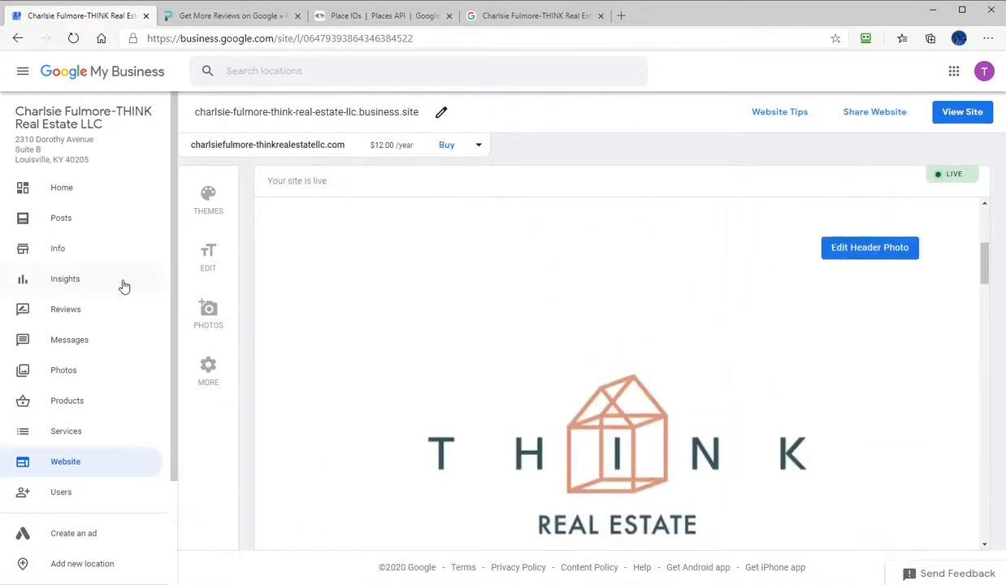
- Open the listing's insights and examine the queries used to find the business over one month
left_click(51, 284)
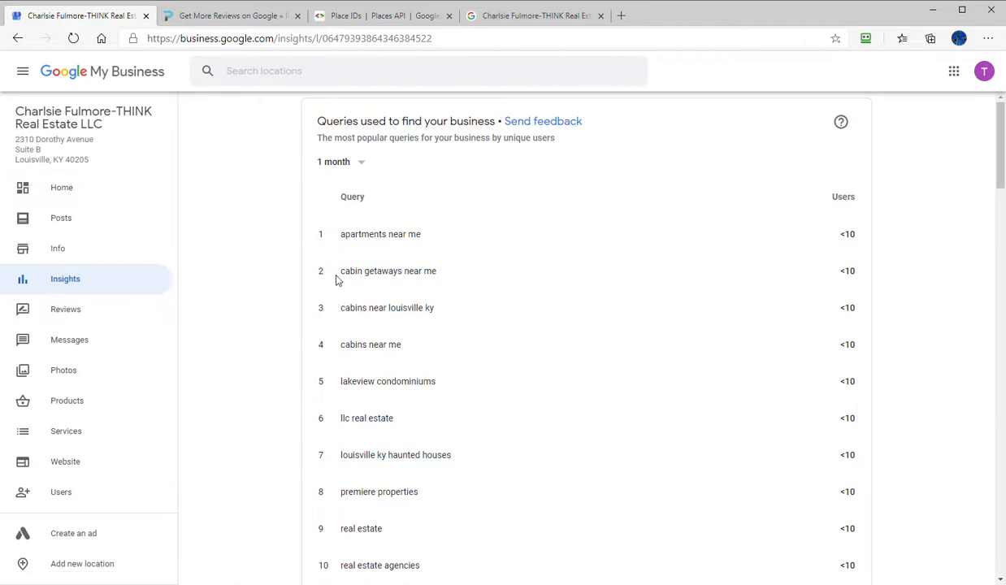
scroll(558, 334, "down", 5)
scroll(524, 419, "up", 5)
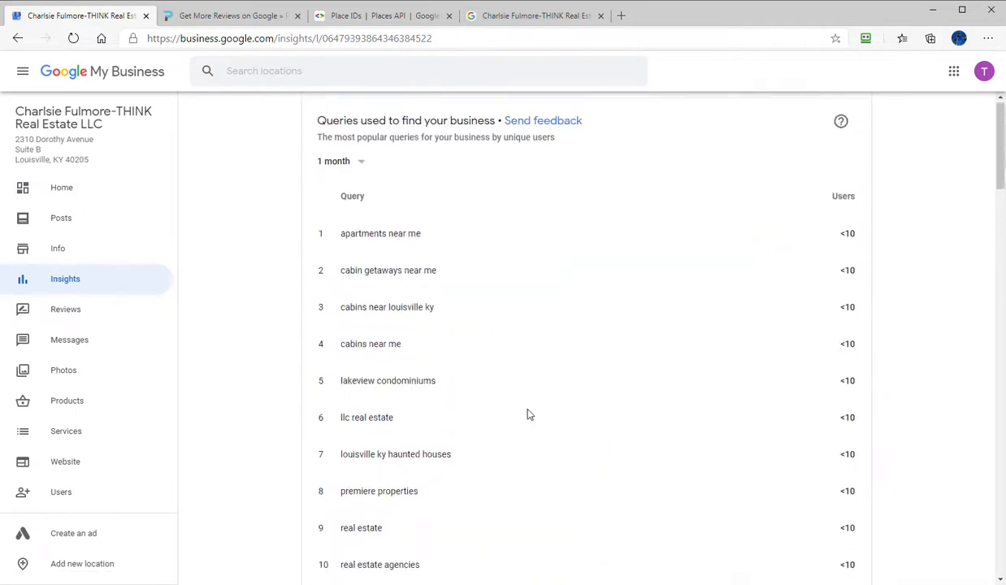